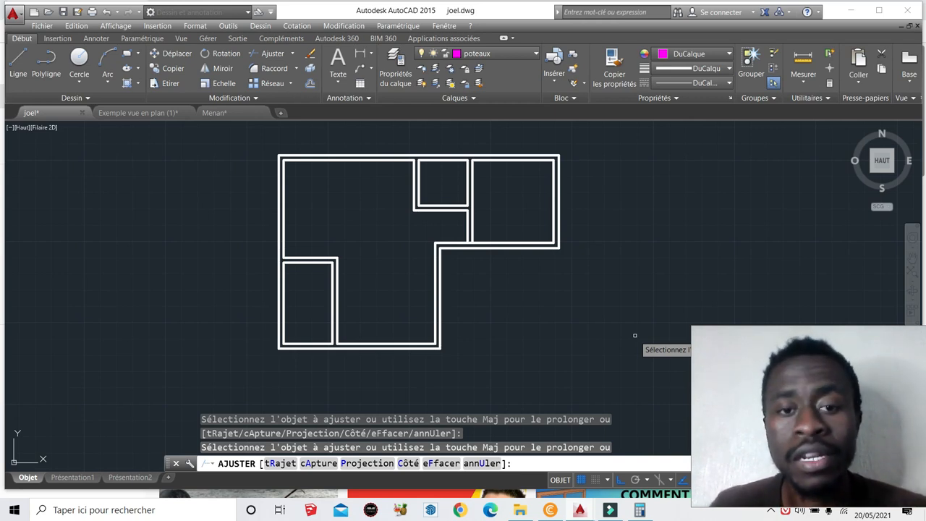
{"action": "scroll", "coordinate": [438, 263], "scroll_direction": "down", "scroll_amount": 3}
{"action": "scroll", "coordinate": [437, 261], "scroll_direction": "up", "scroll_amount": 3}
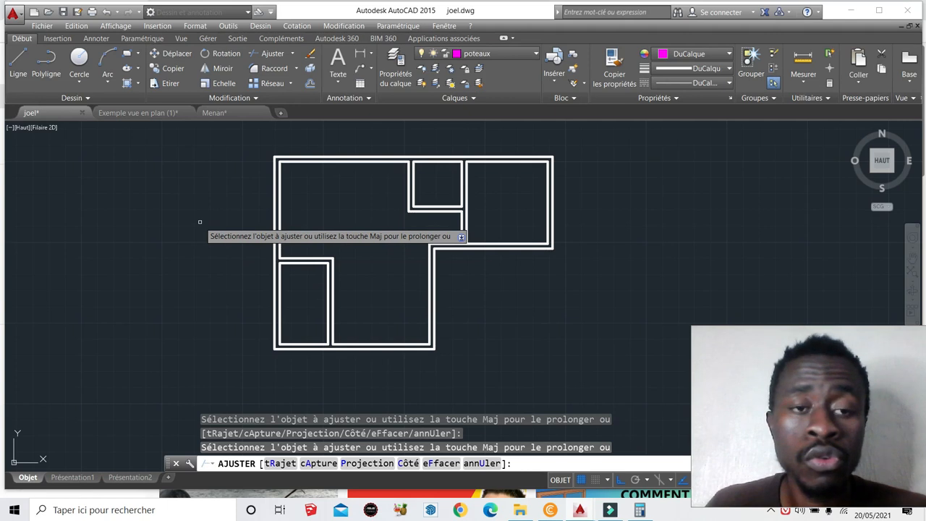
- Examine the façade elevations in the Exemple vue en plan (1) drawing, and return to the joel drawing
{"action": "left_click", "coordinate": [121, 113]}
{"action": "scroll", "coordinate": [366, 326], "scroll_direction": "down", "scroll_amount": 6}
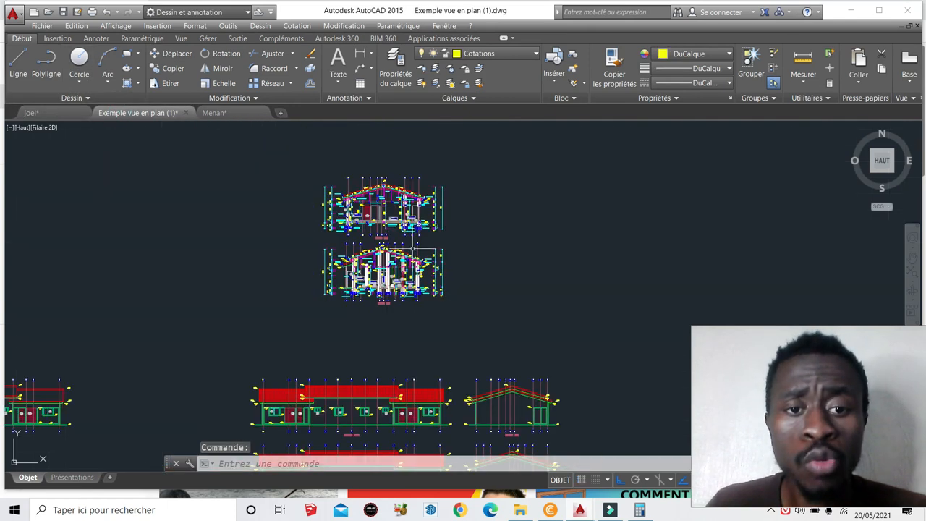
{"action": "scroll", "coordinate": [366, 325], "scroll_direction": "up", "scroll_amount": 8}
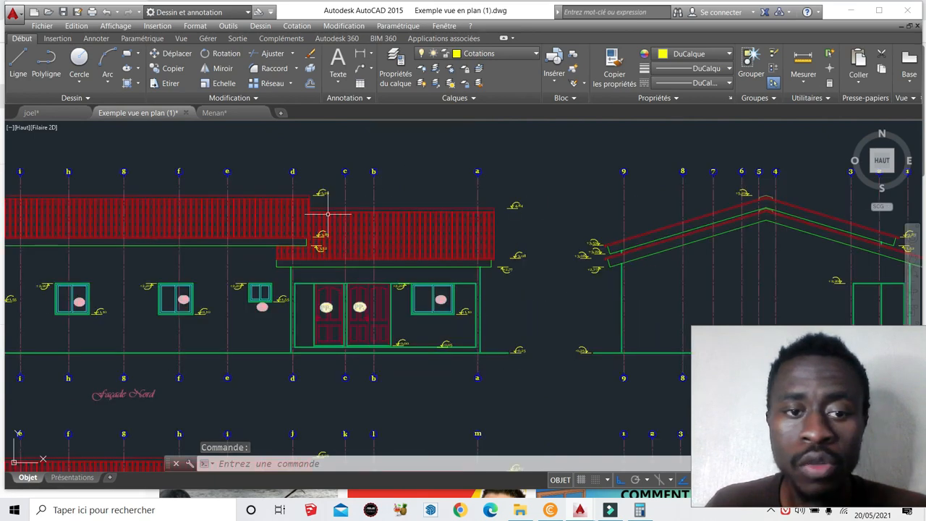
{"action": "scroll", "coordinate": [349, 243], "scroll_direction": "down", "scroll_amount": 3}
{"action": "scroll", "coordinate": [350, 243], "scroll_direction": "down", "scroll_amount": 2}
{"action": "scroll", "coordinate": [267, 248], "scroll_direction": "up", "scroll_amount": 4}
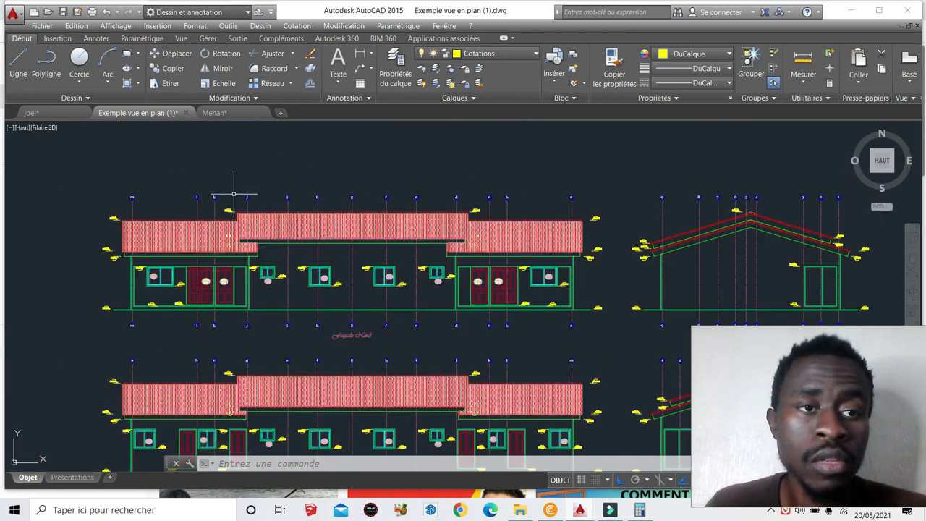
{"action": "left_click", "coordinate": [51, 113]}
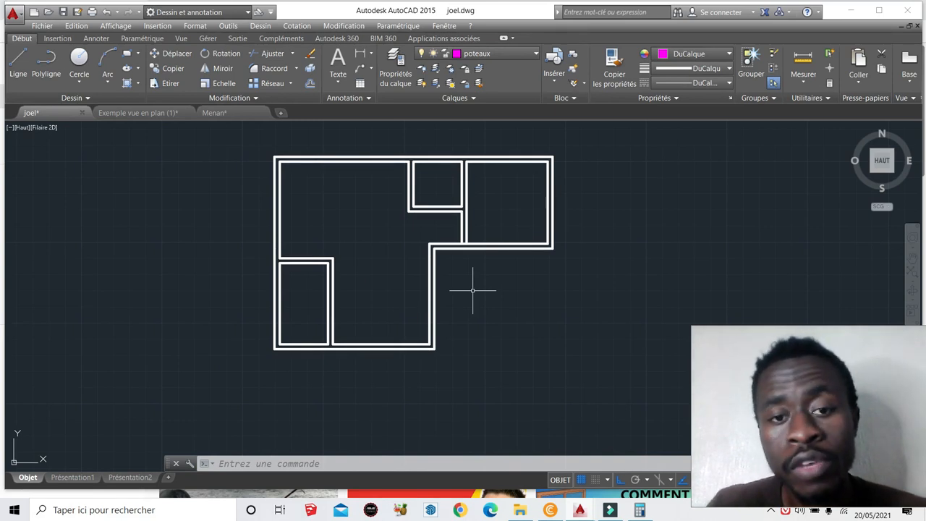
- Examine the double-line walls of the floor plan, especially along the bottom exterior wall and its corners
{"action": "scroll", "coordinate": [483, 265], "scroll_direction": "down", "scroll_amount": 2}
{"action": "scroll", "coordinate": [489, 259], "scroll_direction": "up", "scroll_amount": 4}
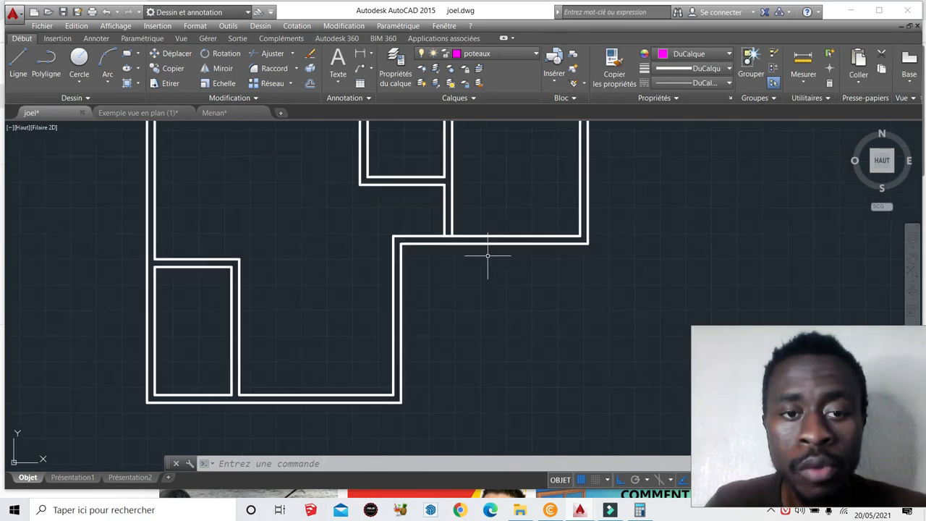
{"action": "scroll", "coordinate": [531, 258], "scroll_direction": "down", "scroll_amount": 2}
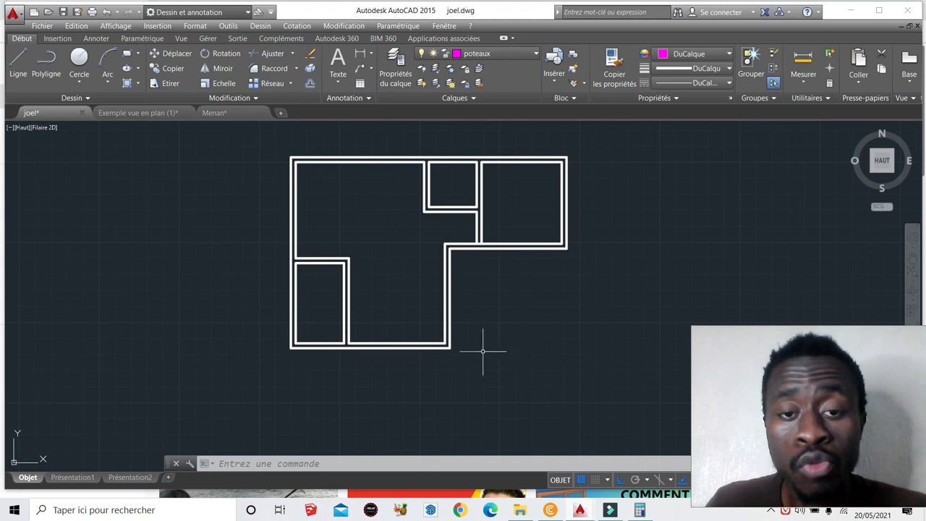
{"action": "scroll", "coordinate": [320, 352], "scroll_direction": "up", "scroll_amount": 1}
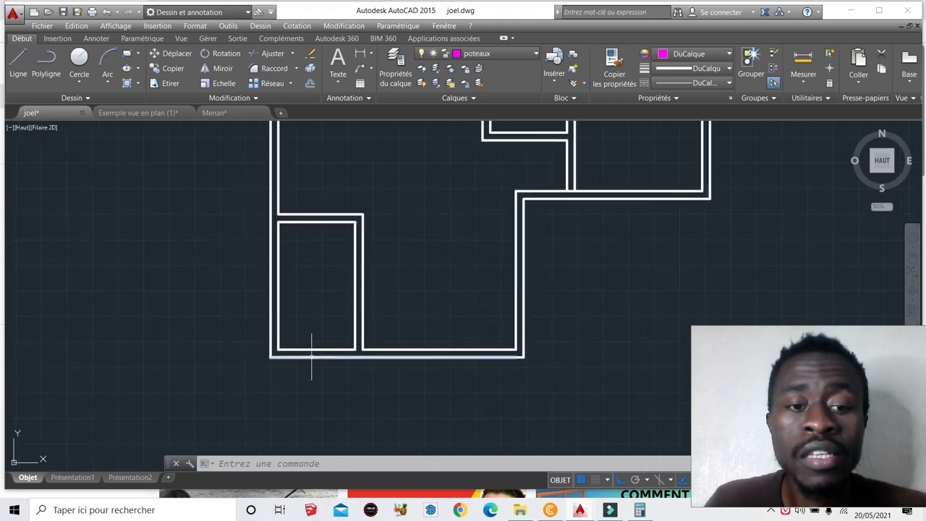
{"action": "scroll", "coordinate": [320, 359], "scroll_direction": "down", "scroll_amount": 2}
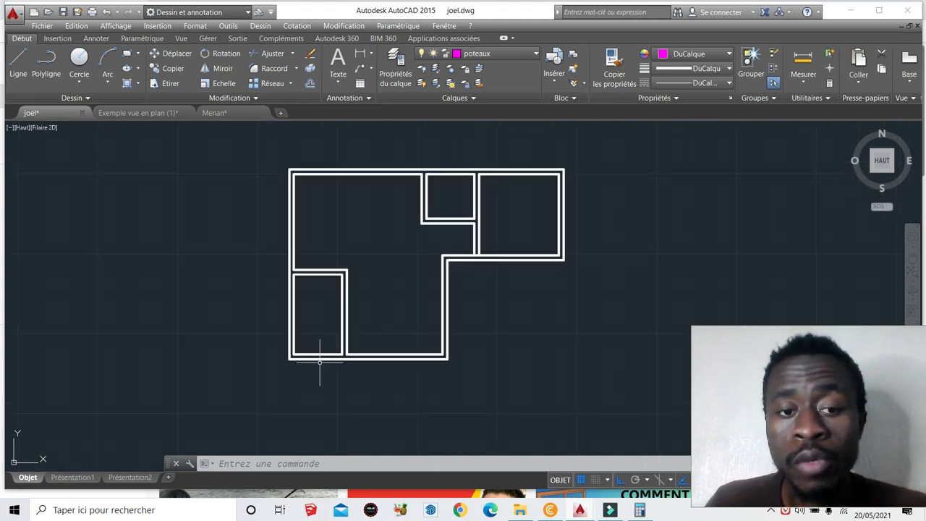
{"action": "scroll", "coordinate": [323, 355], "scroll_direction": "up", "scroll_amount": 2}
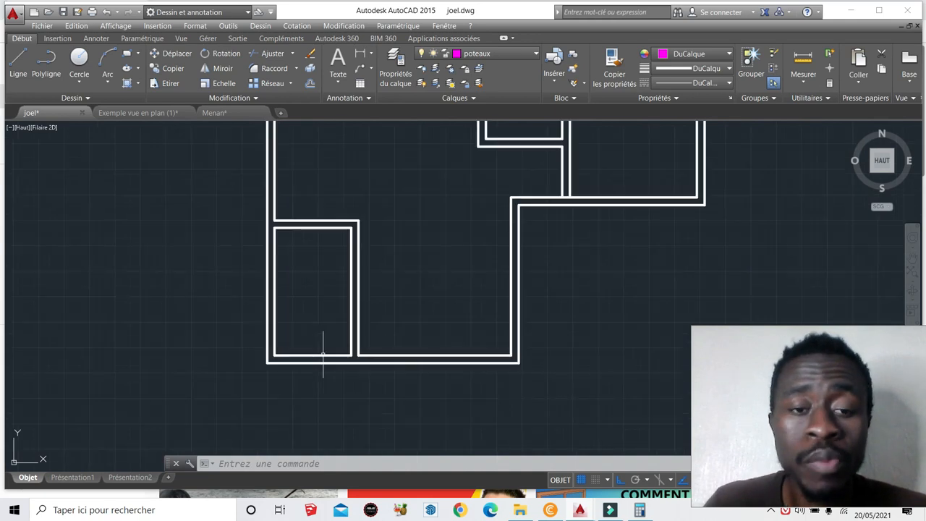
{"action": "scroll", "coordinate": [309, 357], "scroll_direction": "down", "scroll_amount": 2}
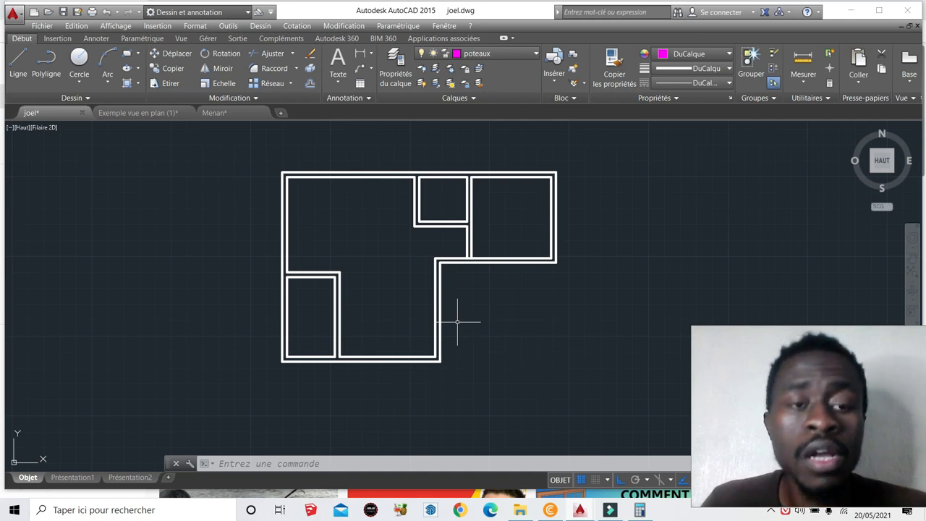
{"action": "scroll", "coordinate": [419, 355], "scroll_direction": "up", "scroll_amount": 2}
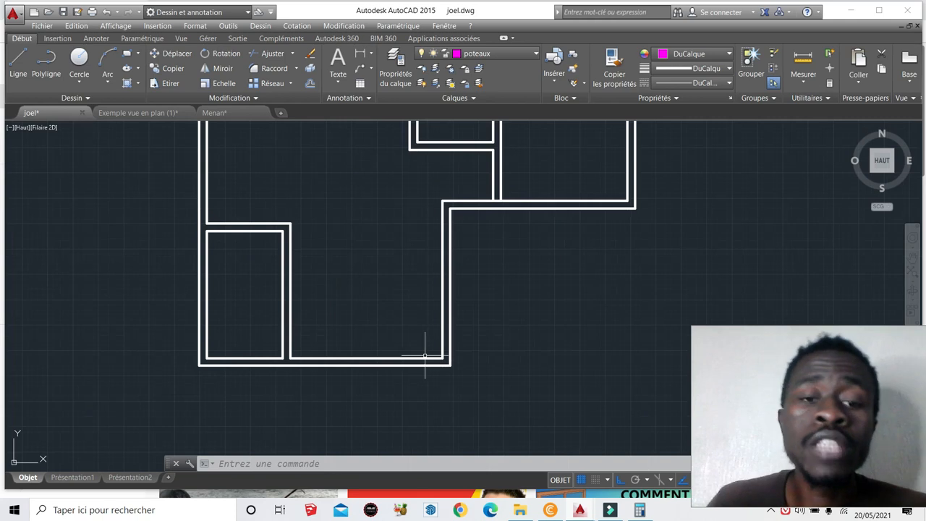
{"action": "scroll", "coordinate": [427, 344], "scroll_direction": "down", "scroll_amount": 2}
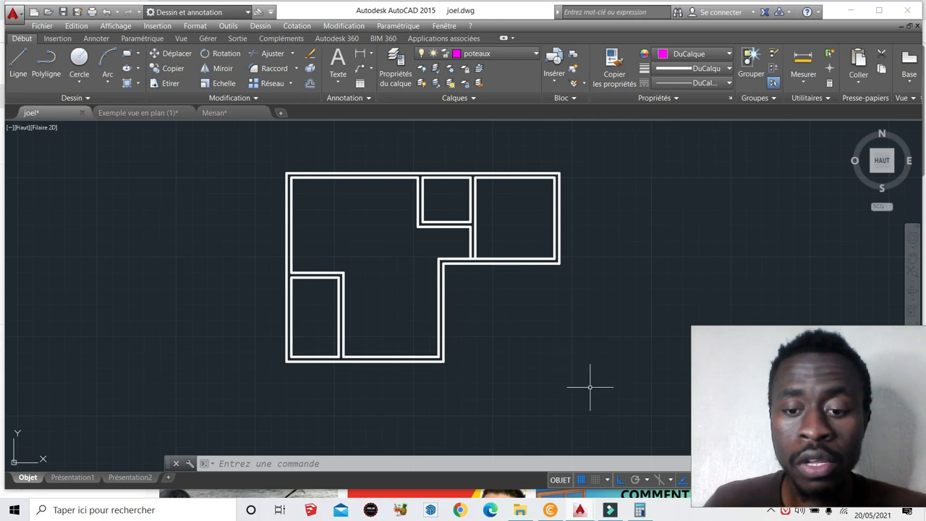
- Switch to the Windows Calculator and compute 60 minus 15
{"action": "left_click", "coordinate": [640, 510]}
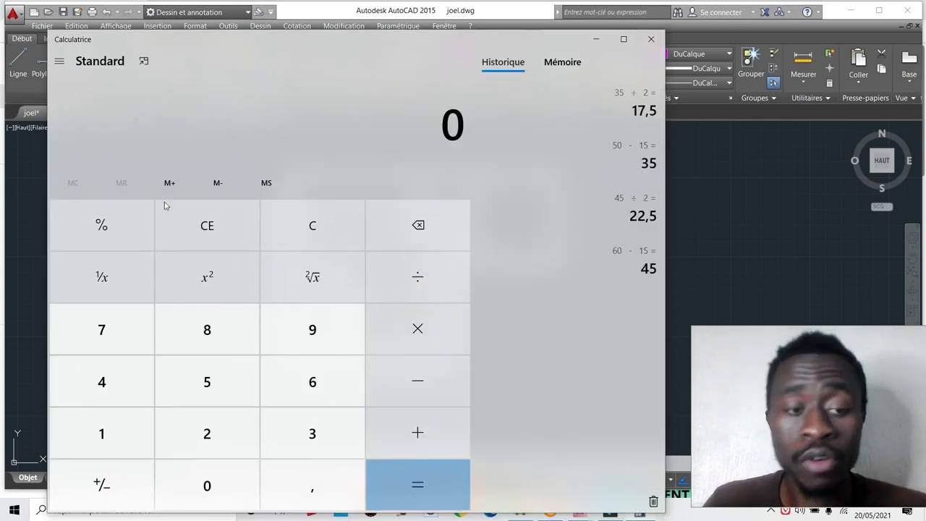
{"action": "left_click_drag", "start_coordinate": [335, 45], "coordinate": [337, 17]}
{"action": "left_click", "coordinate": [313, 357]}
{"action": "left_click", "coordinate": [225, 454]}
{"action": "left_click", "coordinate": [422, 353]}
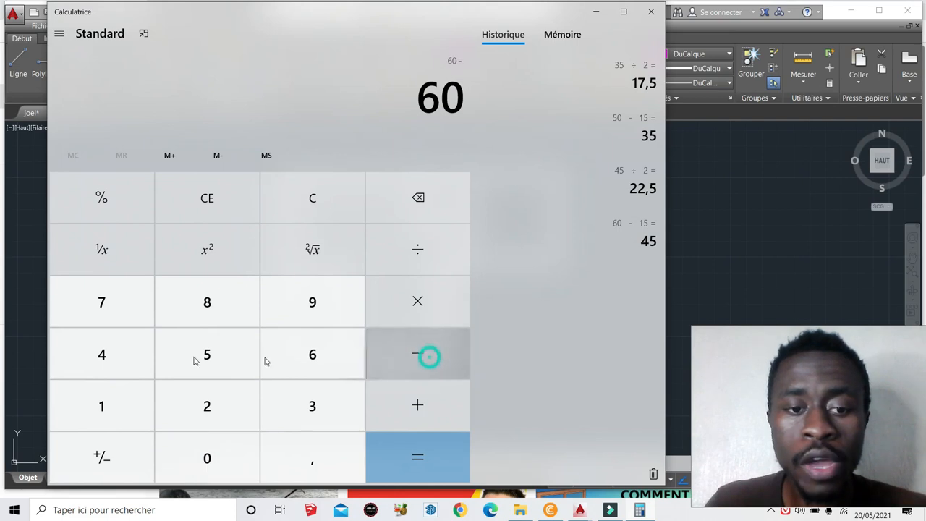
{"action": "left_click", "coordinate": [101, 403]}
{"action": "left_click", "coordinate": [209, 362]}
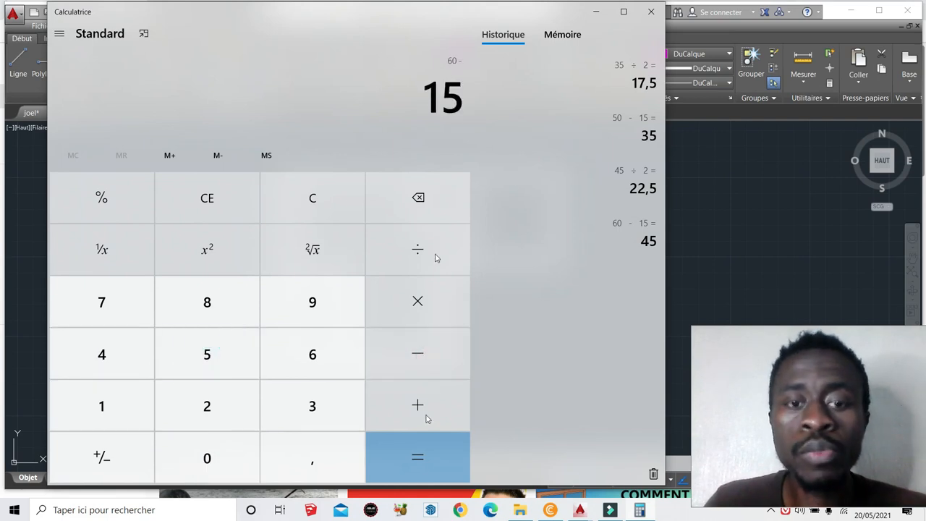
{"action": "left_click", "coordinate": [421, 470]}
- Divide the difference by 2 in the Calculator and move its window clear of the upper part of the floor plan
{"action": "mouse_move", "coordinate": [463, 15]}
{"action": "left_mouse_down"}
{"action": "mouse_move", "coordinate": [389, 328]}
{"action": "mouse_move", "coordinate": [452, 297]}
{"action": "left_mouse_up"}
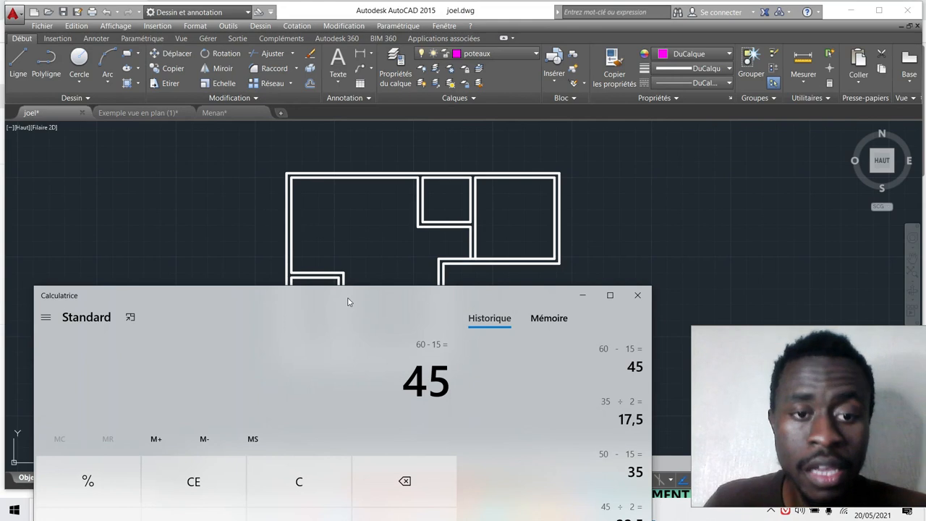
{"action": "left_click_drag", "start_coordinate": [398, 295], "coordinate": [366, 116]}
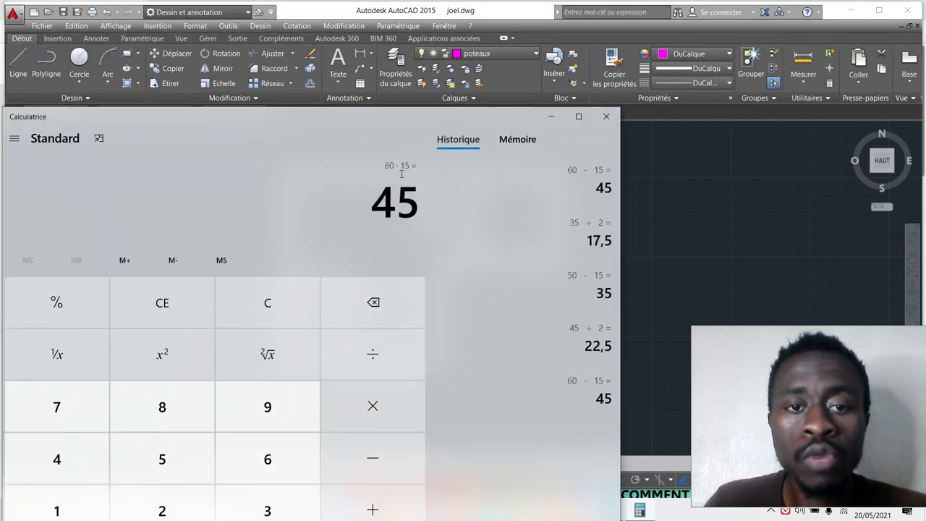
{"action": "left_click_drag", "start_coordinate": [401, 115], "coordinate": [402, 5]}
{"action": "double_click", "coordinate": [401, 5]}
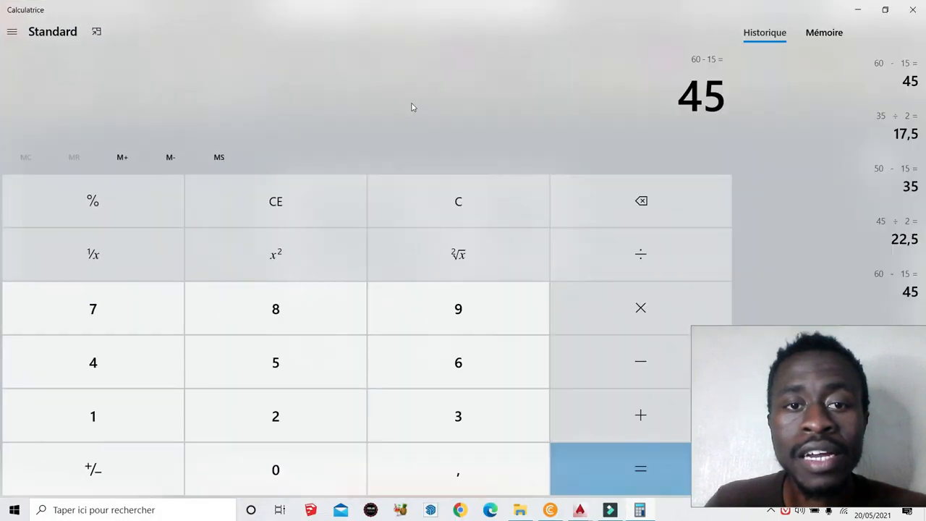
{"action": "left_click_drag", "start_coordinate": [560, 8], "coordinate": [354, 41]}
{"action": "left_click", "coordinate": [405, 269]}
{"action": "left_click", "coordinate": [193, 427]}
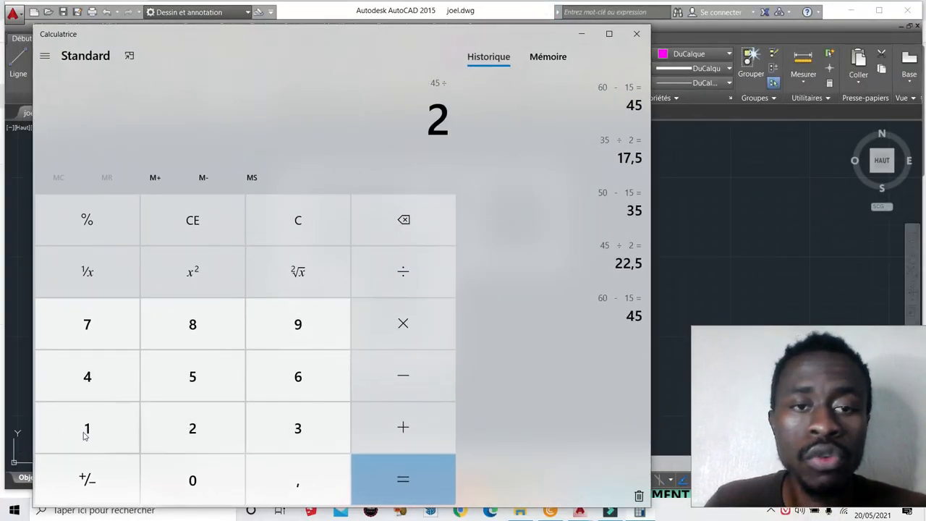
{"action": "left_click", "coordinate": [414, 489]}
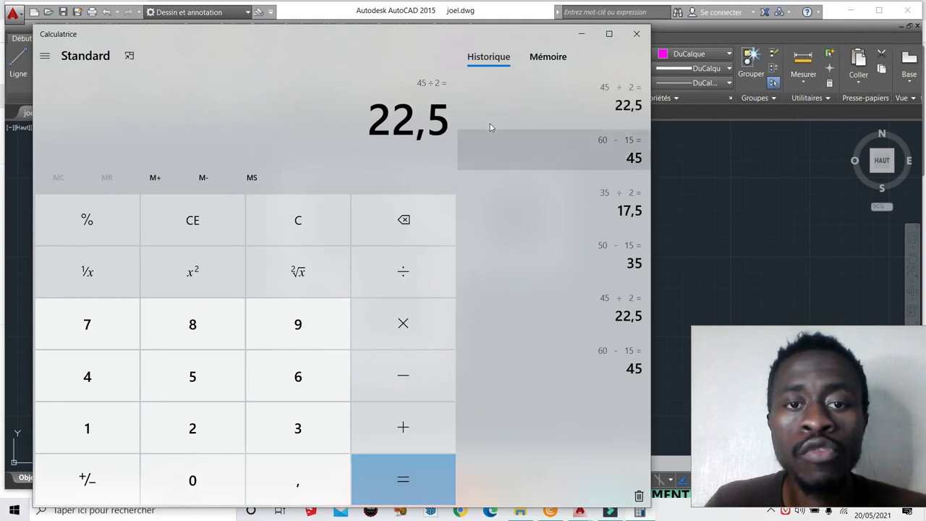
{"action": "left_click_drag", "start_coordinate": [494, 40], "coordinate": [469, 365]}
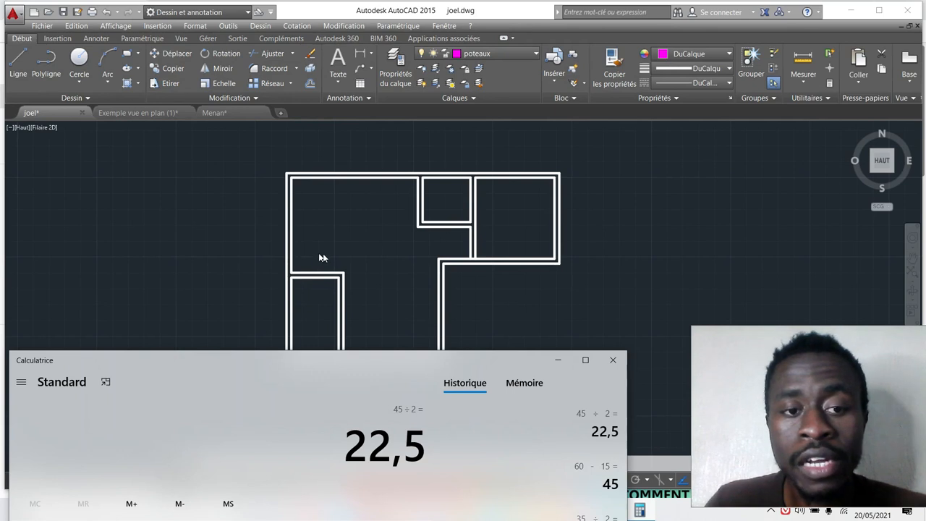
- Back in AutoCAD, offset both segments of the left exterior wall's outer line outward by 22.5
{"action": "left_click", "coordinate": [308, 86]}
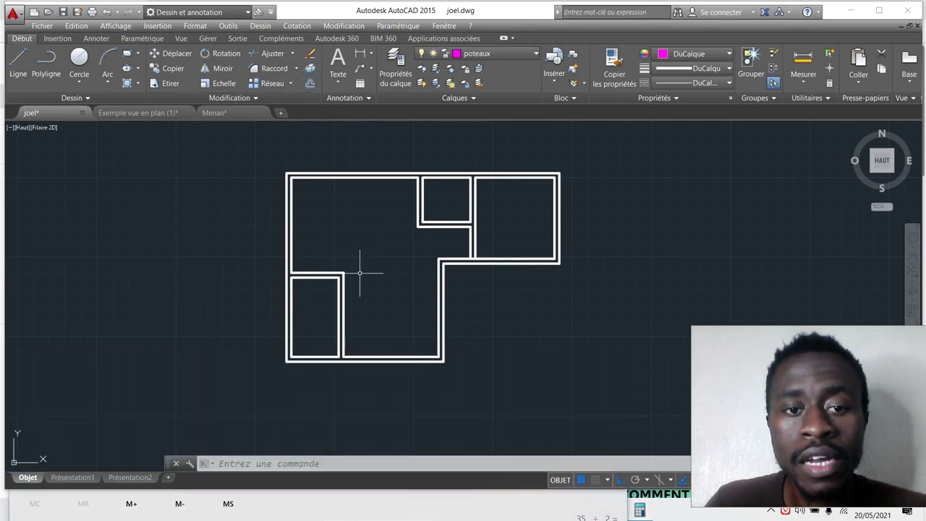
{"action": "left_click", "coordinate": [311, 85]}
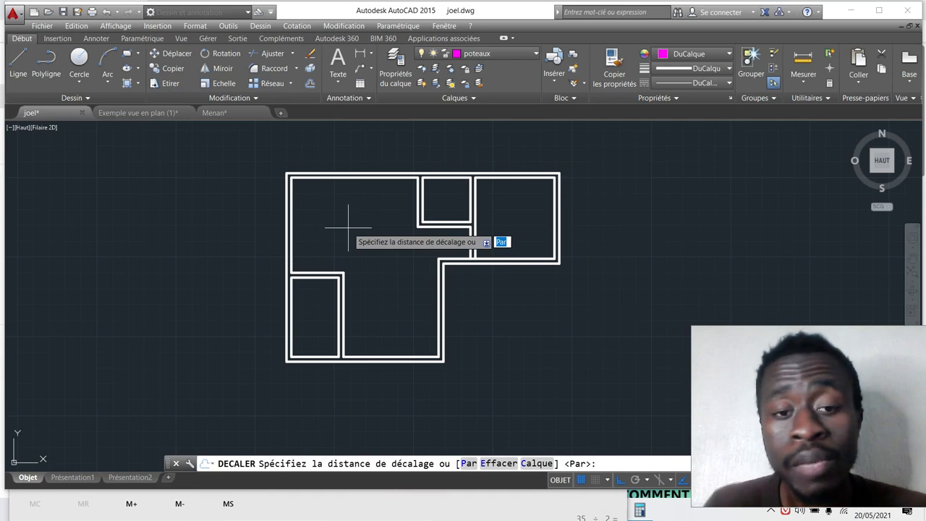
{"action": "type", "text": "2"}
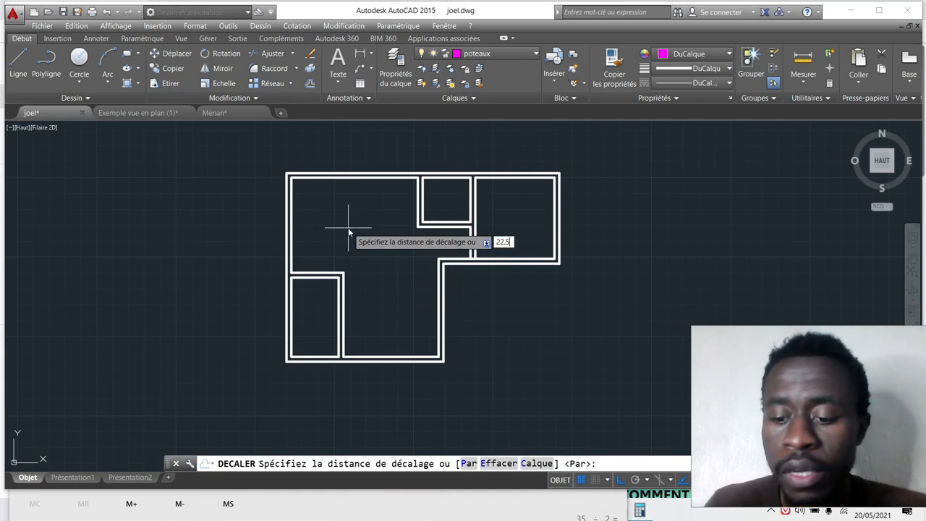
{"action": "type", "text": "2.5"}
{"action": "key", "text": "Return"}
{"action": "scroll", "coordinate": [299, 314], "scroll_direction": "up", "scroll_amount": 2}
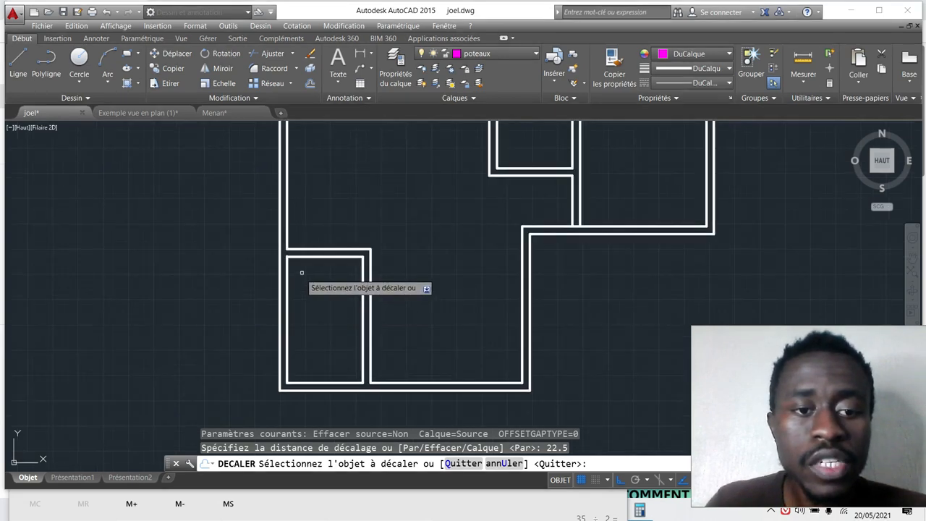
{"action": "scroll", "coordinate": [311, 220], "scroll_direction": "down", "scroll_amount": 2}
{"action": "scroll", "coordinate": [312, 222], "scroll_direction": "up", "scroll_amount": 2}
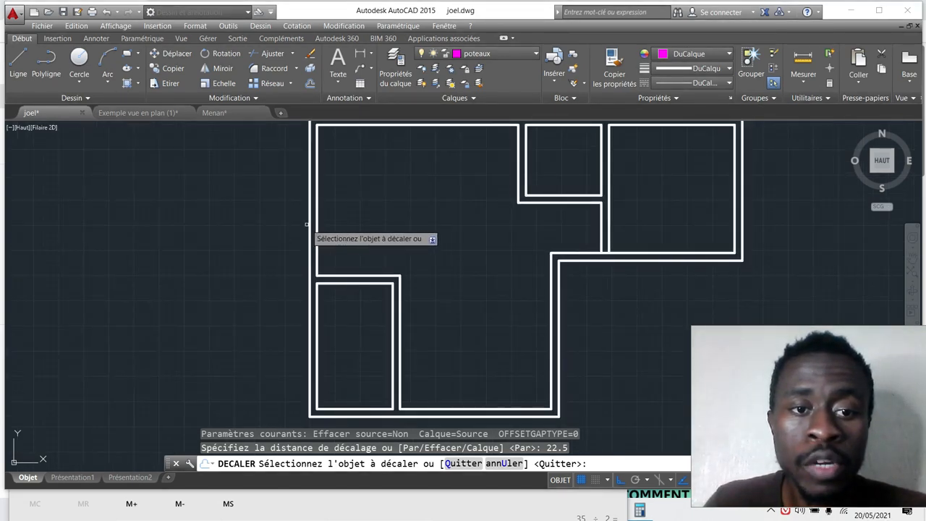
{"action": "left_click", "coordinate": [309, 224]}
{"action": "left_click", "coordinate": [254, 241]}
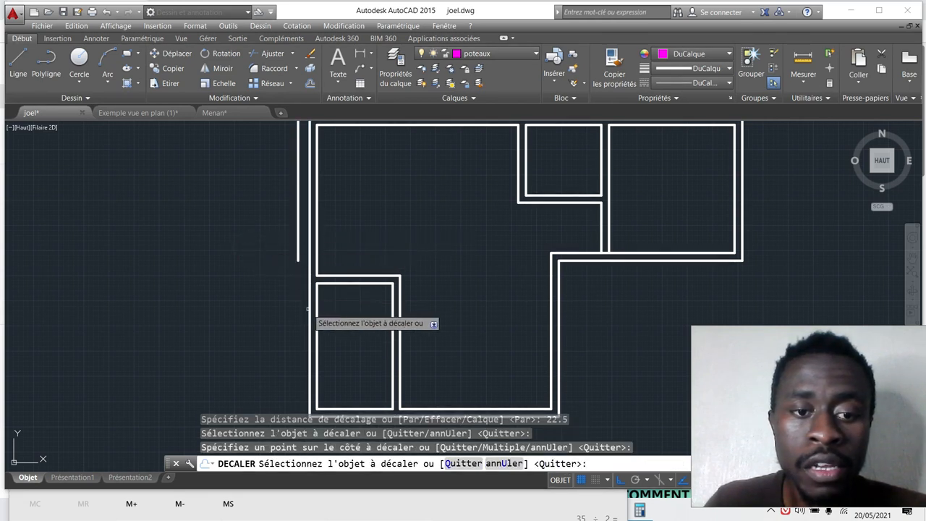
{"action": "left_click", "coordinate": [309, 309]}
{"action": "left_click", "coordinate": [246, 307]}
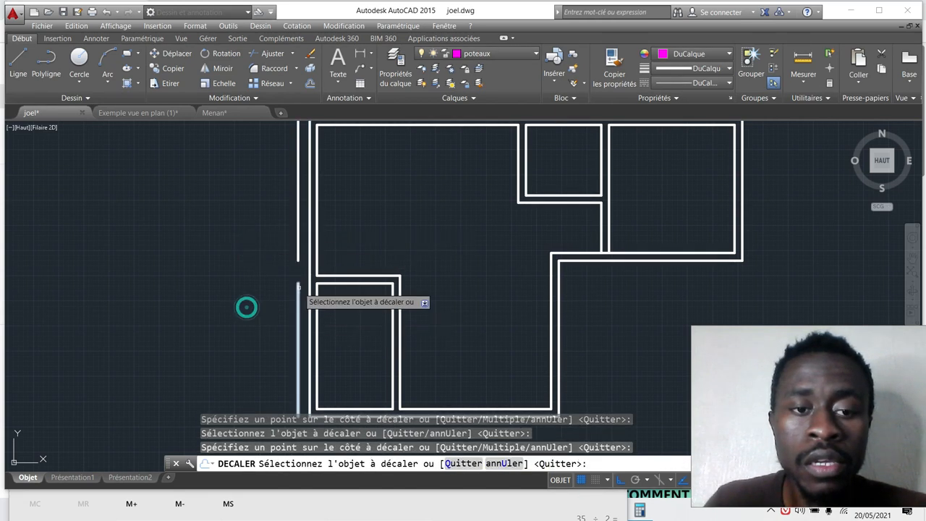
- Offset the outer line of the bottom exterior wall outward by 22.5
{"action": "scroll", "coordinate": [317, 278], "scroll_direction": "up", "scroll_amount": 4}
{"action": "scroll", "coordinate": [377, 179], "scroll_direction": "down", "scroll_amount": 4}
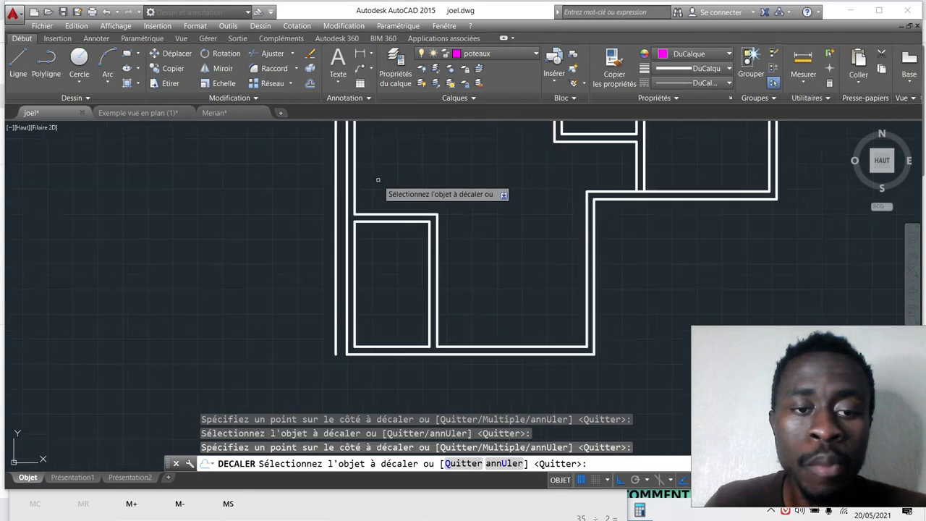
{"action": "scroll", "coordinate": [378, 370], "scroll_direction": "up", "scroll_amount": 2}
{"action": "left_click", "coordinate": [371, 338]}
{"action": "left_click", "coordinate": [367, 351]}
- Offset the four inner wall lines of the small lower-left room toward the room's interior by 22.5
{"action": "scroll", "coordinate": [369, 329], "scroll_direction": "up", "scroll_amount": 2}
{"action": "left_click", "coordinate": [375, 315]}
{"action": "left_click", "coordinate": [400, 265]}
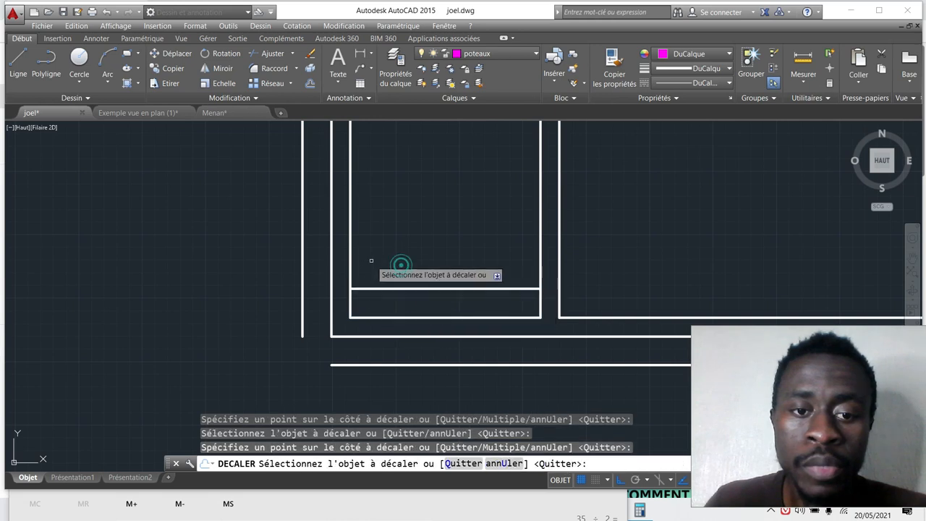
{"action": "left_click", "coordinate": [350, 253]}
{"action": "scroll", "coordinate": [413, 262], "scroll_direction": "down", "scroll_amount": 3}
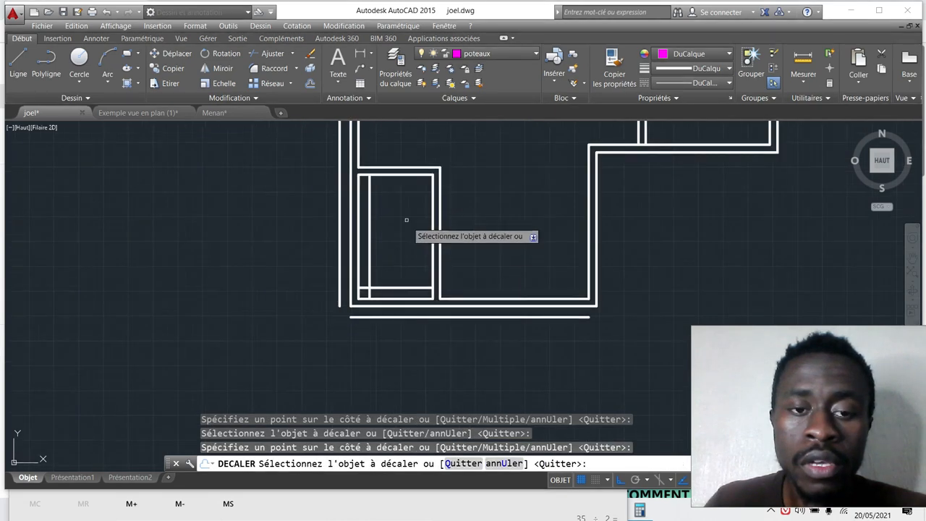
{"action": "left_click", "coordinate": [437, 222]}
{"action": "left_click", "coordinate": [372, 228]}
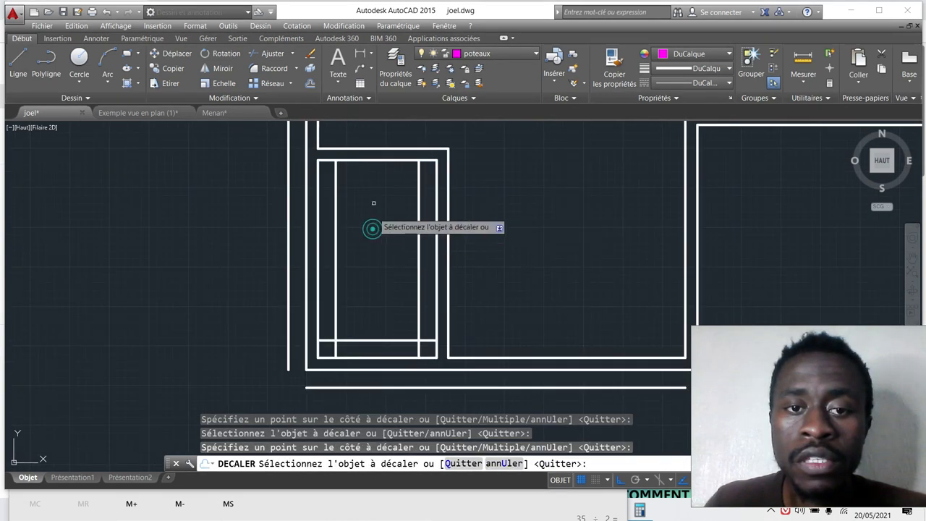
{"action": "scroll", "coordinate": [374, 211], "scroll_direction": "down", "scroll_amount": 3}
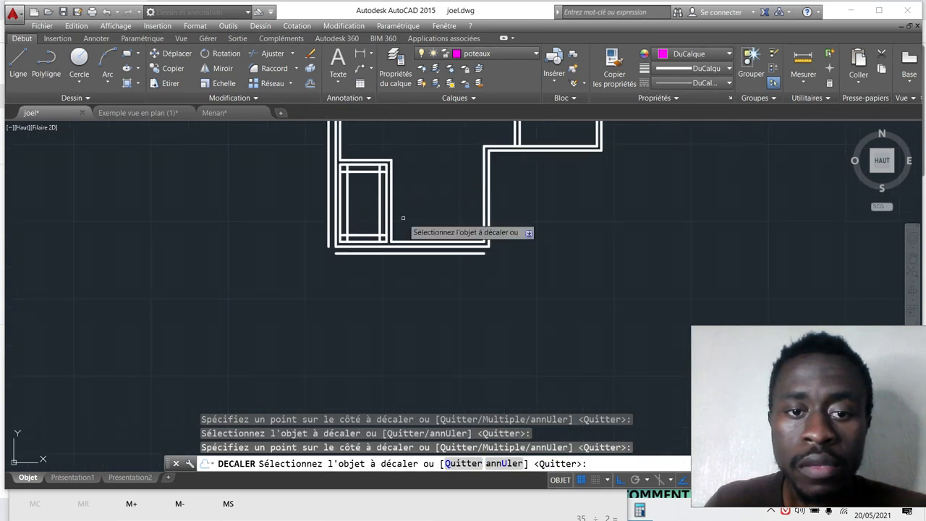
- Offset the inner line of the main room's bottom wall upward into the room by 22.5
{"action": "scroll", "coordinate": [405, 224], "scroll_direction": "up", "scroll_amount": 3}
{"action": "left_click", "coordinate": [447, 260]}
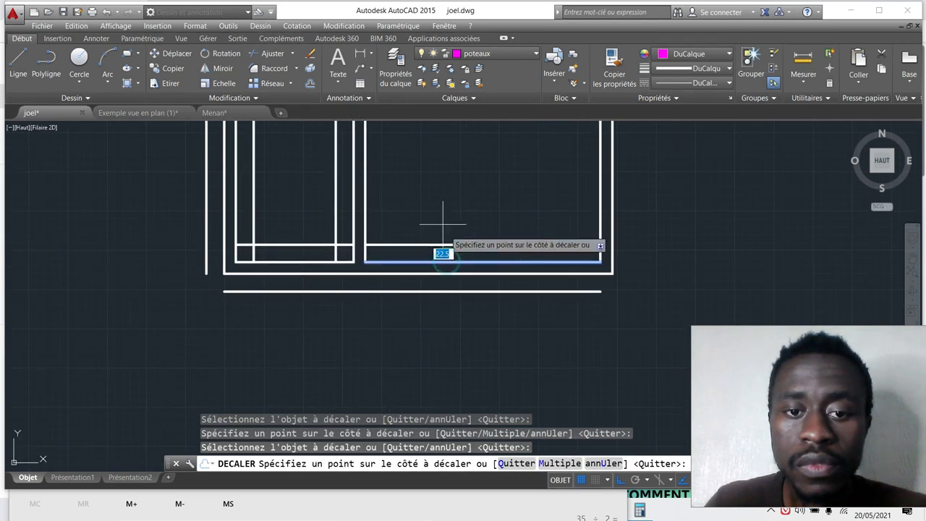
{"action": "left_click", "coordinate": [442, 223]}
- Offset both lines of the lower-right vertical wall away from the wall by 22.5, one into the main room and one outside
{"action": "scroll", "coordinate": [446, 253], "scroll_direction": "down", "scroll_amount": 4}
{"action": "scroll", "coordinate": [490, 198], "scroll_direction": "up", "scroll_amount": 2}
{"action": "left_click", "coordinate": [506, 217]}
{"action": "left_click", "coordinate": [455, 213]}
{"action": "left_click", "coordinate": [514, 277]}
{"action": "left_click", "coordinate": [552, 301]}
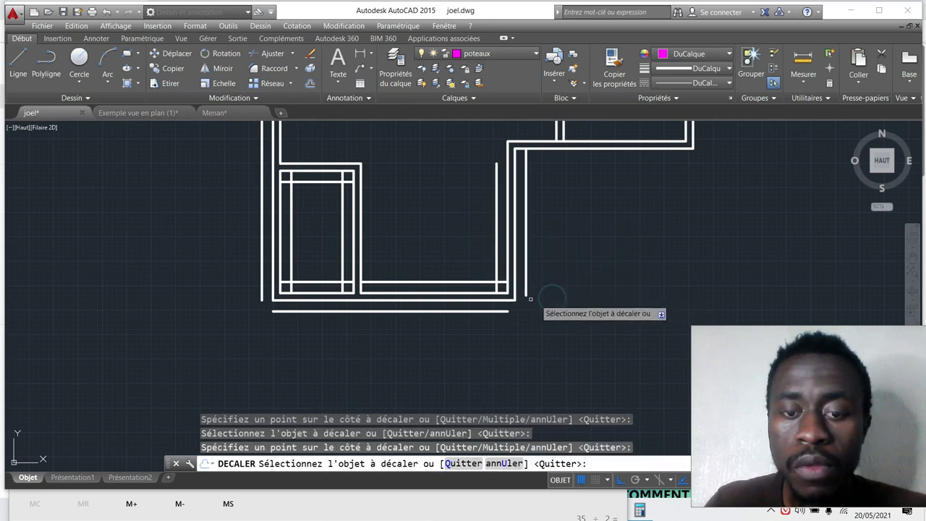
- Offset the main room's upper-left vertical inner line and its top inner line toward the room's interior by 22.5
{"action": "scroll", "coordinate": [438, 166], "scroll_direction": "down", "scroll_amount": 3}
{"action": "scroll", "coordinate": [364, 124], "scroll_direction": "up", "scroll_amount": 5}
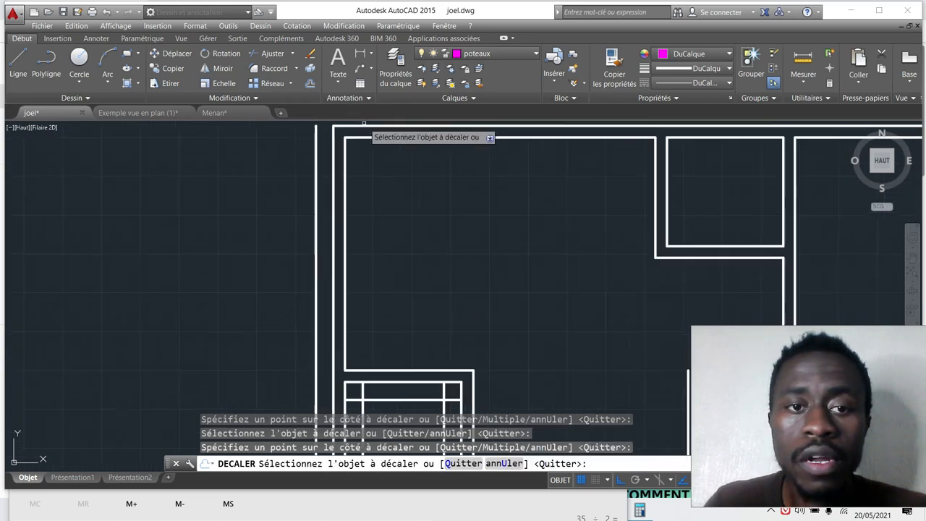
{"action": "left_click", "coordinate": [348, 198]}
{"action": "scroll", "coordinate": [372, 178], "scroll_direction": "down", "scroll_amount": 2}
{"action": "scroll", "coordinate": [389, 201], "scroll_direction": "up", "scroll_amount": 3}
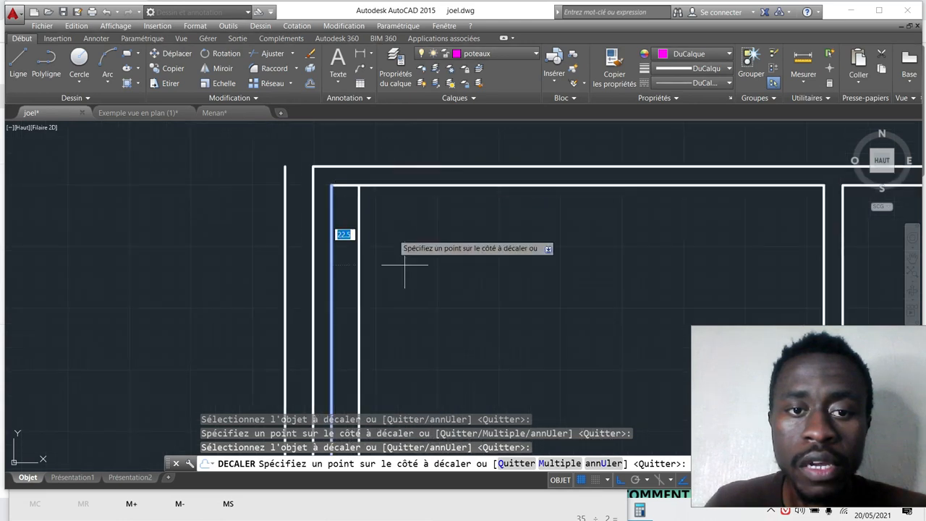
{"action": "left_click", "coordinate": [385, 194]}
{"action": "left_click", "coordinate": [416, 189]}
{"action": "left_click", "coordinate": [403, 214]}
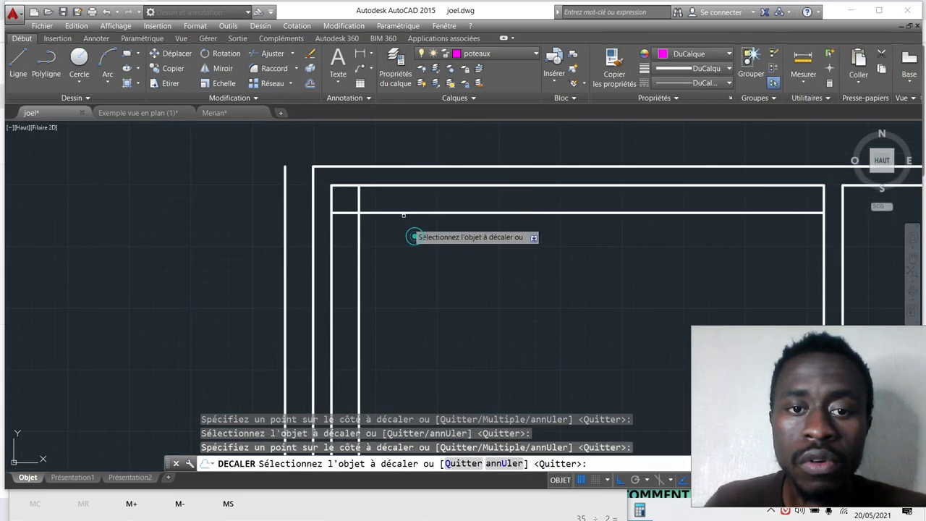
- Offset the outer line of the top exterior wall outward by 22.5
{"action": "left_click", "coordinate": [388, 166]}
{"action": "left_click", "coordinate": [392, 148]}
{"action": "scroll", "coordinate": [369, 217], "scroll_direction": "down", "scroll_amount": 5}
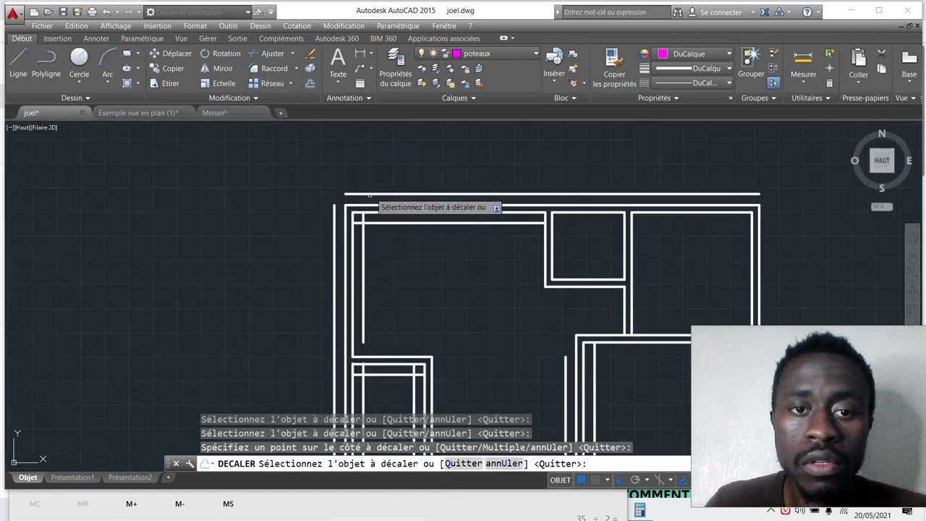
- Offset the main-room face of the small upper room's left wall into the main room by 22.5
{"action": "scroll", "coordinate": [406, 225], "scroll_direction": "up", "scroll_amount": 6}
{"action": "scroll", "coordinate": [365, 231], "scroll_direction": "down", "scroll_amount": 3}
{"action": "left_click", "coordinate": [379, 230]}
{"action": "left_click", "coordinate": [355, 238]}
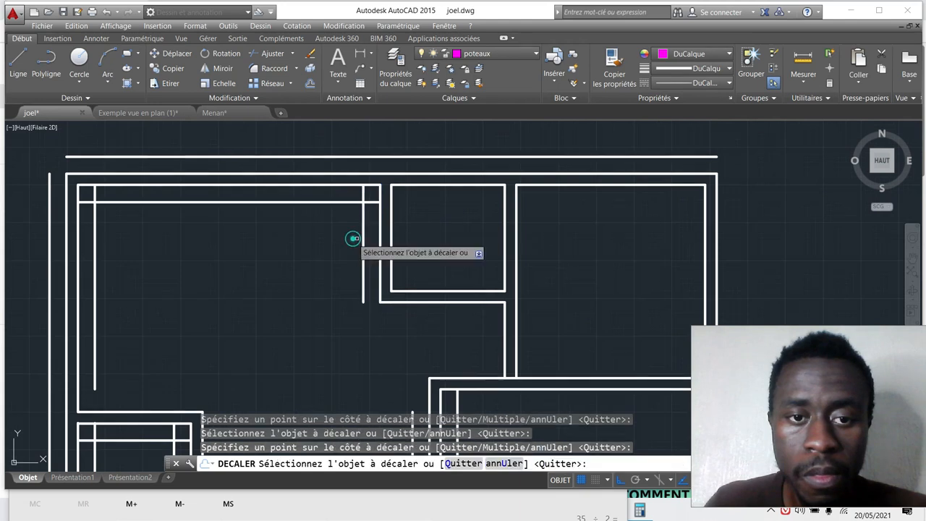
- Offset the small upper room's four inner wall lines inward and the lower face of its bottom wall downward by 22.5
{"action": "left_click", "coordinate": [434, 291]}
{"action": "left_click", "coordinate": [442, 259]}
{"action": "left_click", "coordinate": [435, 303]}
{"action": "left_click", "coordinate": [411, 355]}
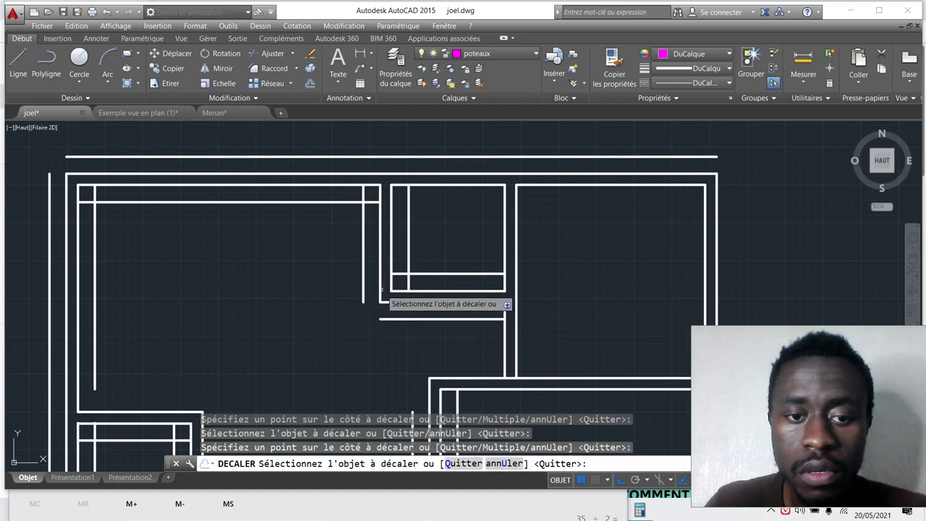
{"action": "left_click", "coordinate": [504, 233]}
{"action": "left_click", "coordinate": [457, 233]}
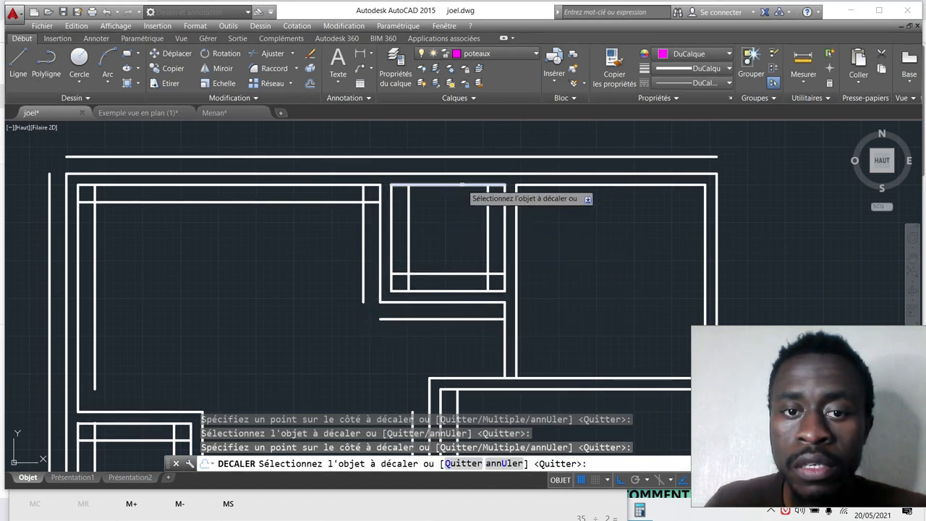
{"action": "scroll", "coordinate": [429, 167], "scroll_direction": "down", "scroll_amount": 2}
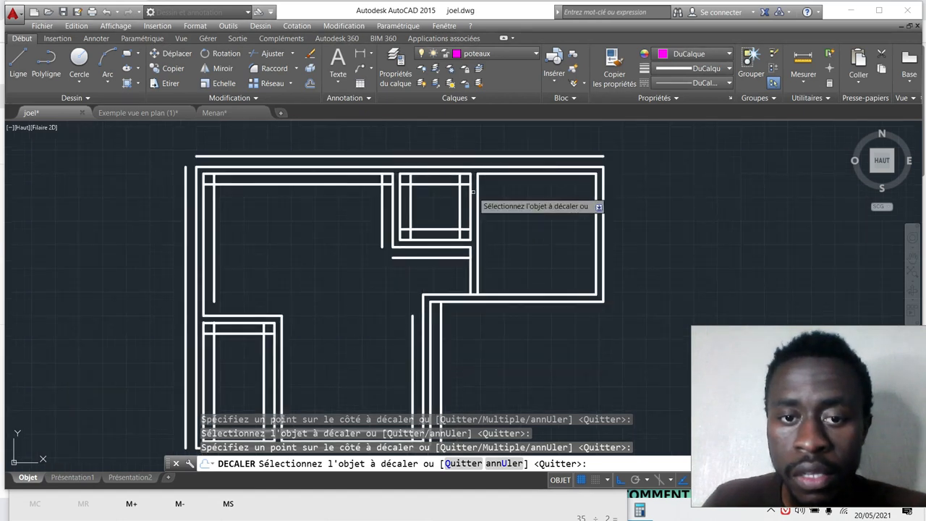
- Offset the left, top, right and bottom inner wall lines of the upper-right room inward by 22.5
{"action": "scroll", "coordinate": [479, 200], "scroll_direction": "up", "scroll_amount": 2}
{"action": "left_click", "coordinate": [479, 201]}
{"action": "left_click", "coordinate": [518, 215]}
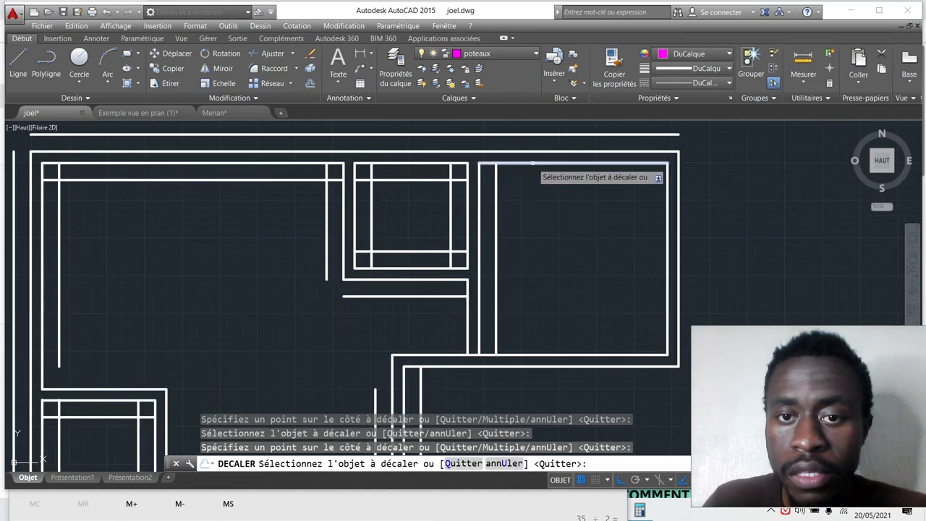
{"action": "left_click", "coordinate": [667, 266]}
{"action": "left_click", "coordinate": [604, 263]}
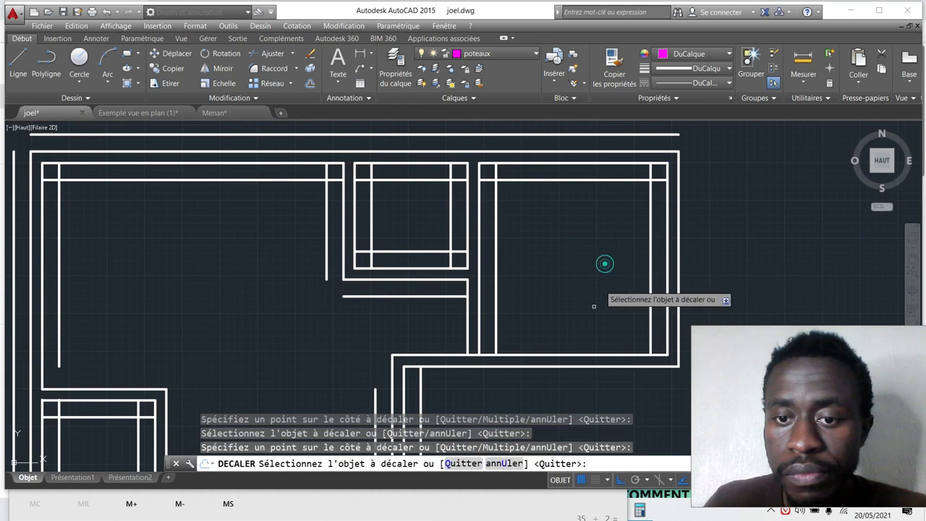
{"action": "left_click", "coordinate": [576, 355]}
{"action": "left_click", "coordinate": [552, 304]}
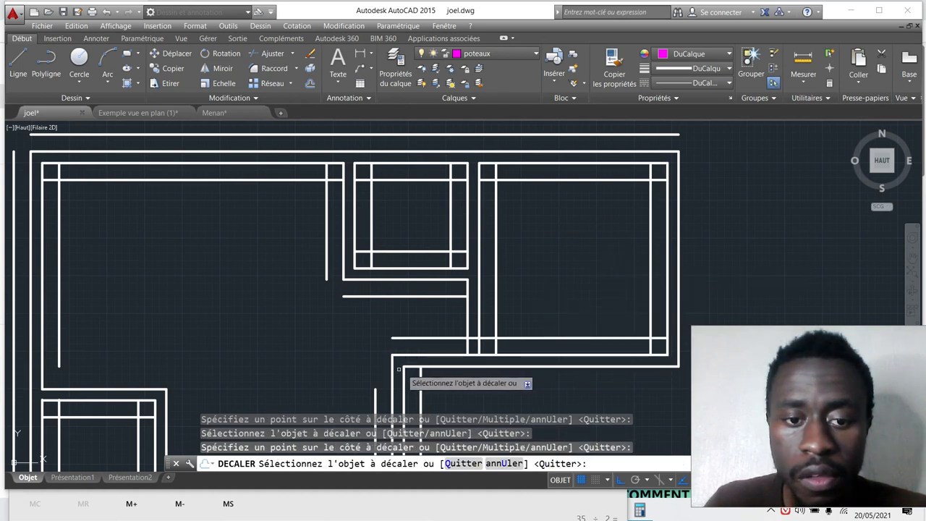
- Offset the upper segment of the lower-right vertical wall's inner line into the main room and the upper-right room's bottom outer line downward by 22.5
{"action": "left_click", "coordinate": [392, 370]}
{"action": "left_click", "coordinate": [306, 372]}
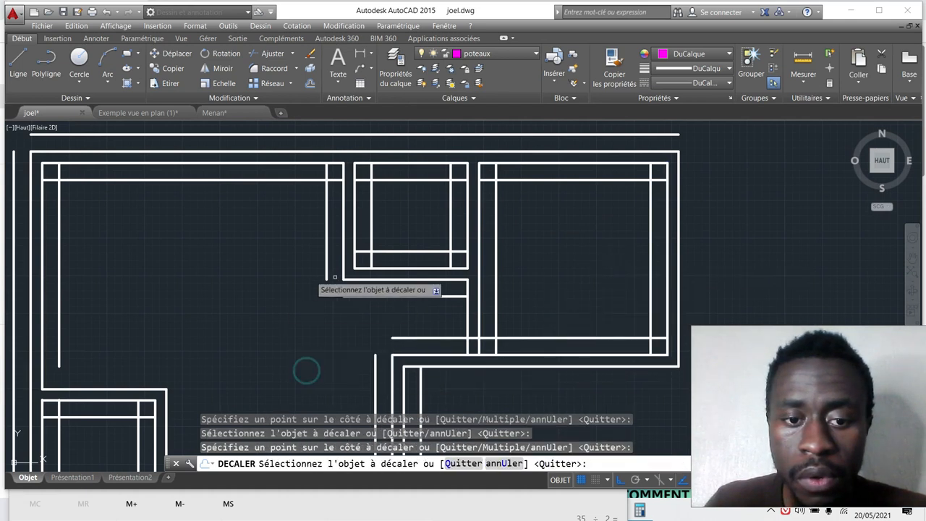
{"action": "scroll", "coordinate": [412, 307], "scroll_direction": "down", "scroll_amount": 3}
{"action": "scroll", "coordinate": [409, 345], "scroll_direction": "up", "scroll_amount": 1}
{"action": "scroll", "coordinate": [410, 345], "scroll_direction": "up", "scroll_amount": 1}
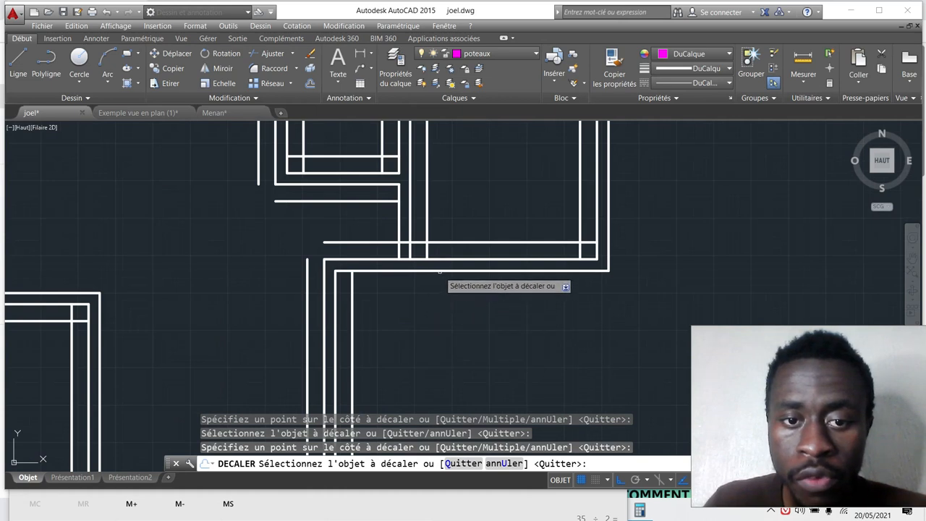
{"action": "left_click", "coordinate": [445, 272]}
{"action": "left_click", "coordinate": [440, 333]}
{"action": "scroll", "coordinate": [452, 311], "scroll_direction": "down", "scroll_amount": 4}
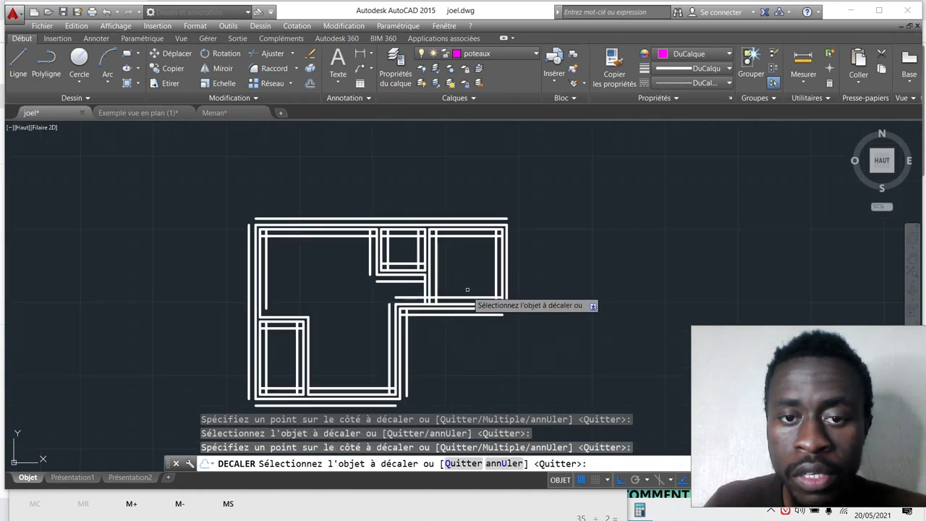
- Offset the outer line of the upper-right room's right exterior wall outward by 22.5
{"action": "scroll", "coordinate": [482, 258], "scroll_direction": "up", "scroll_amount": 4}
{"action": "left_click", "coordinate": [539, 265]}
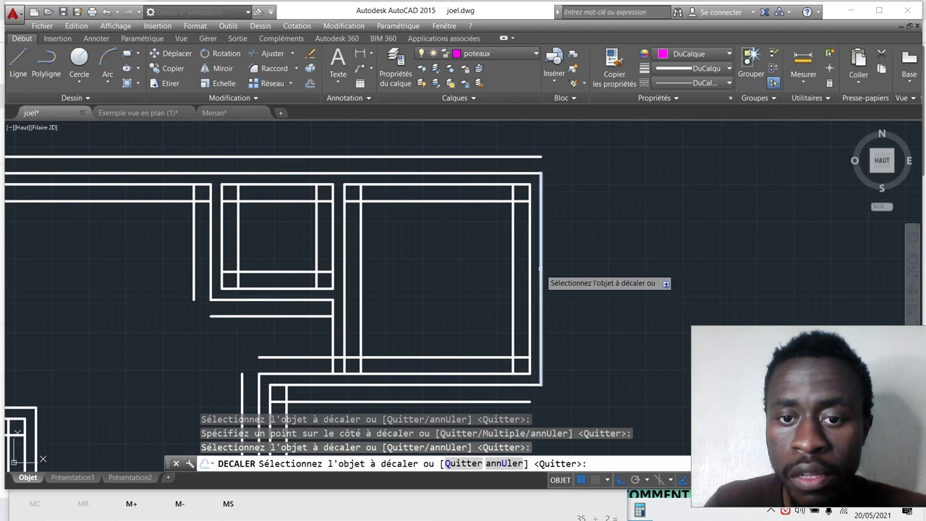
{"action": "left_click", "coordinate": [539, 267]}
{"action": "left_click", "coordinate": [579, 264]}
{"action": "scroll", "coordinate": [397, 278], "scroll_direction": "down", "scroll_amount": 4}
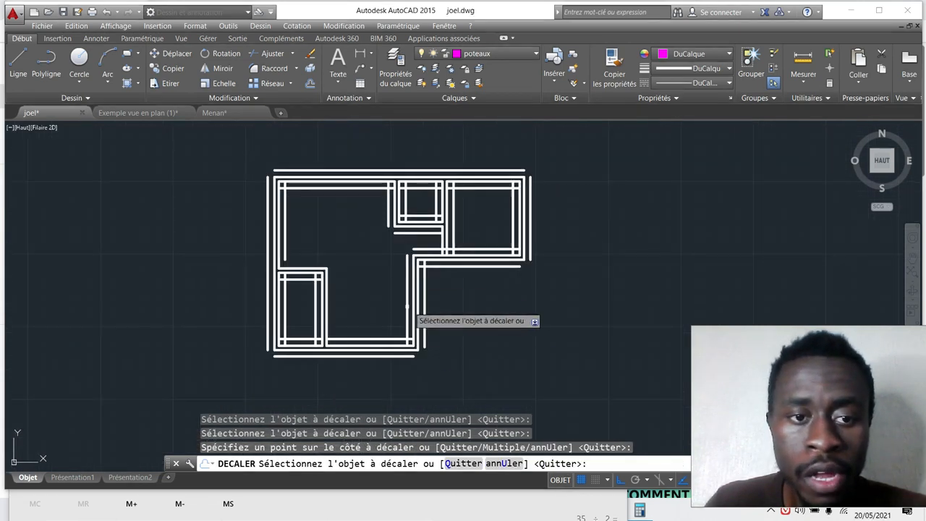
- Examine the offset lines around the floor plan, checking the wall junctions and the open outer corners
{"action": "scroll", "coordinate": [297, 282], "scroll_direction": "up", "scroll_amount": 2}
{"action": "scroll", "coordinate": [340, 329], "scroll_direction": "down", "scroll_amount": 2}
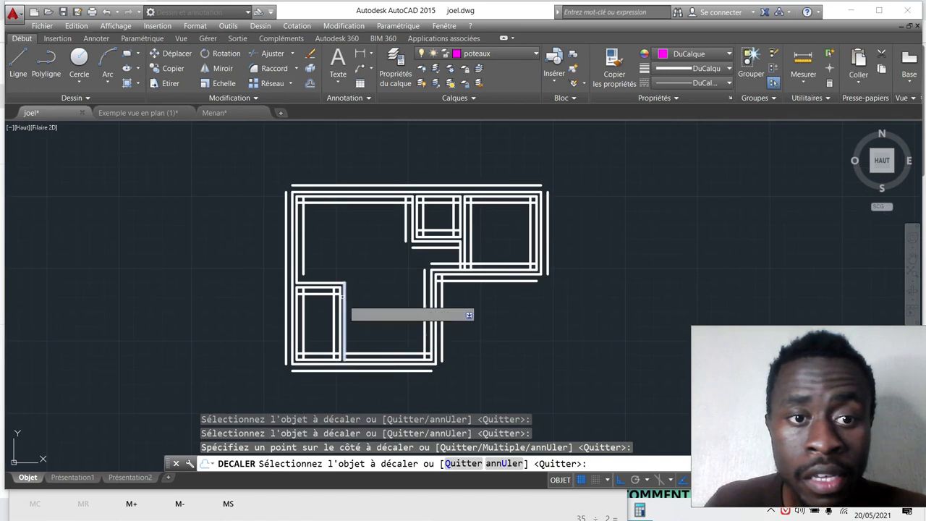
{"action": "scroll", "coordinate": [368, 178], "scroll_direction": "up", "scroll_amount": 4}
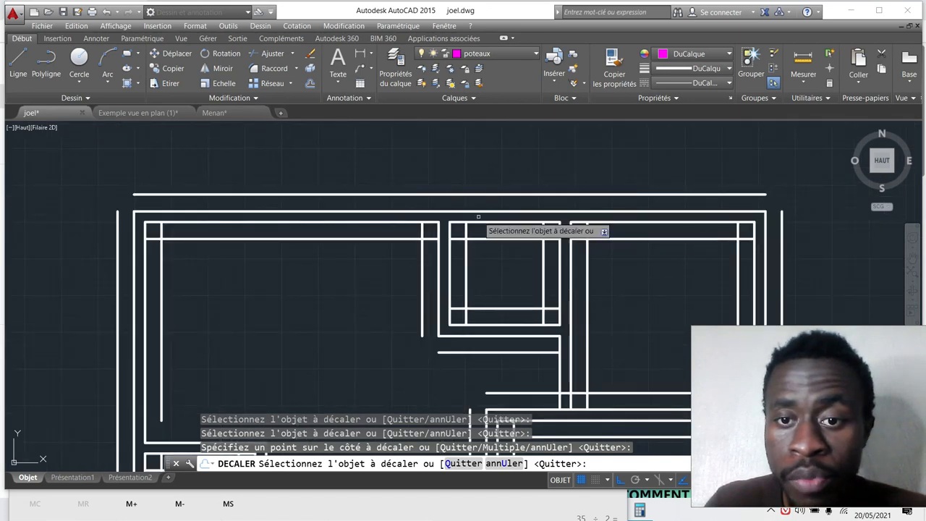
{"action": "scroll", "coordinate": [342, 162], "scroll_direction": "down", "scroll_amount": 4}
{"action": "scroll", "coordinate": [278, 297], "scroll_direction": "up", "scroll_amount": 4}
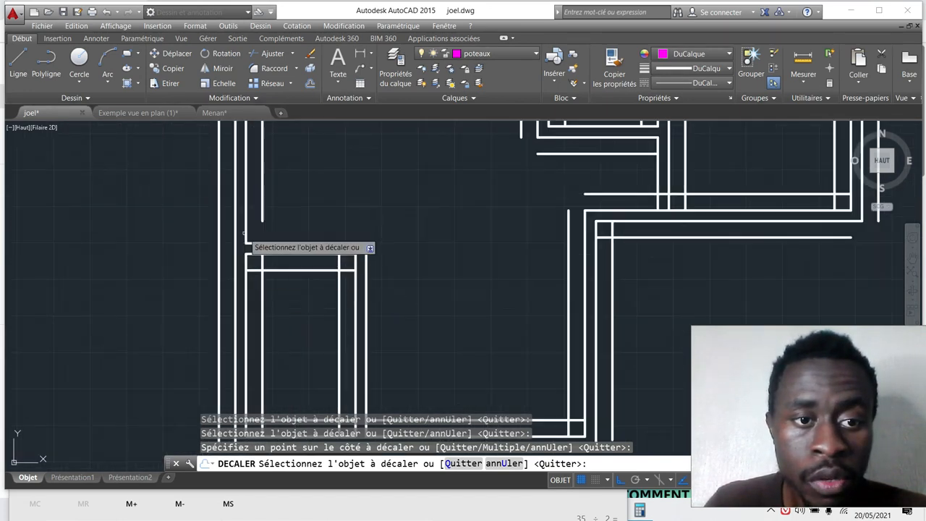
{"action": "scroll", "coordinate": [313, 234], "scroll_direction": "down", "scroll_amount": 4}
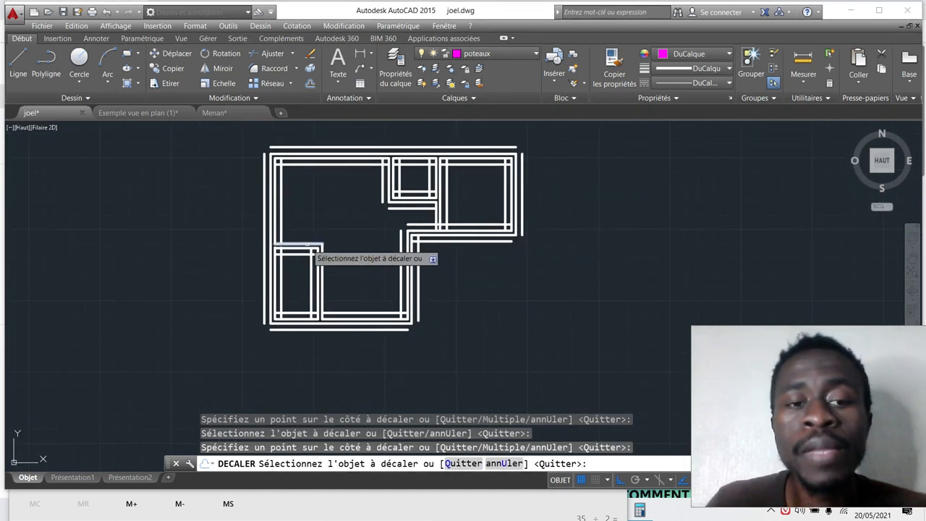
{"action": "scroll", "coordinate": [307, 244], "scroll_direction": "up", "scroll_amount": 4}
{"action": "scroll", "coordinate": [307, 245], "scroll_direction": "down", "scroll_amount": 4}
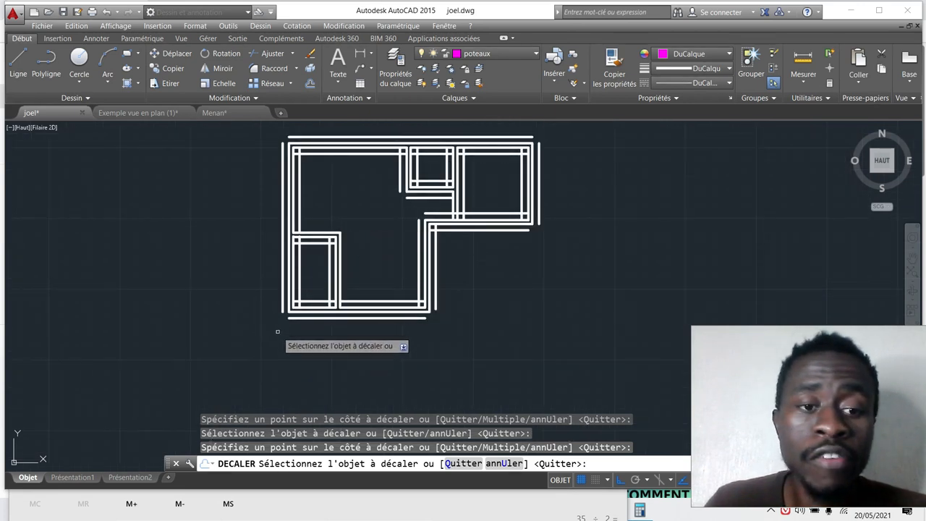
{"action": "scroll", "coordinate": [437, 316], "scroll_direction": "up", "scroll_amount": 4}
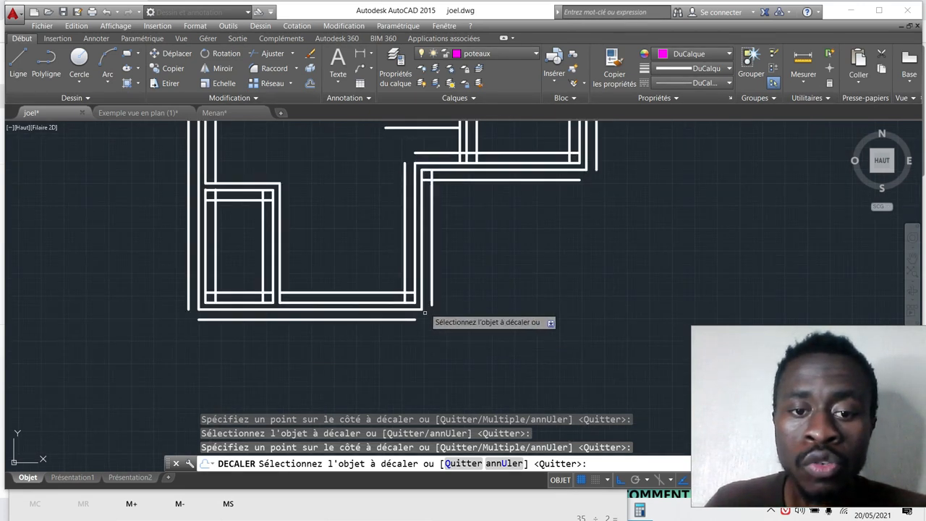
{"action": "scroll", "coordinate": [463, 299], "scroll_direction": "down", "scroll_amount": 2}
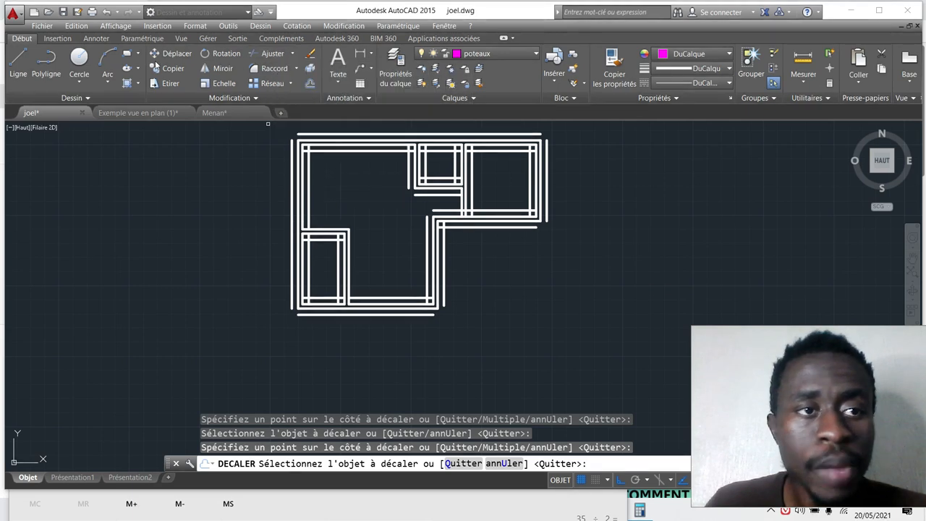
- Draw an L-shaped guide line outside the plan's lower-left corner, running down beside the left wall and right below the bottom wall
{"action": "scroll", "coordinate": [267, 320], "scroll_direction": "up", "scroll_amount": 2}
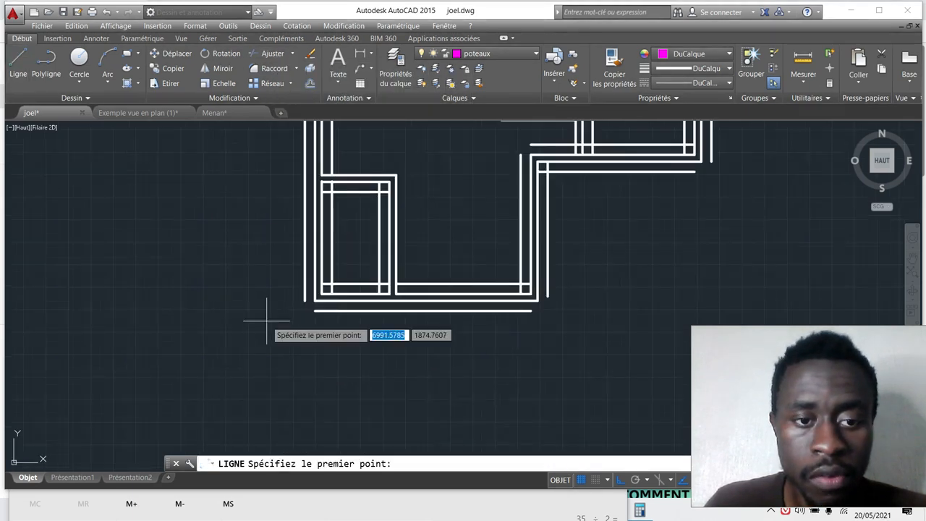
{"action": "left_click", "coordinate": [269, 262]}
{"action": "left_click", "coordinate": [263, 365]}
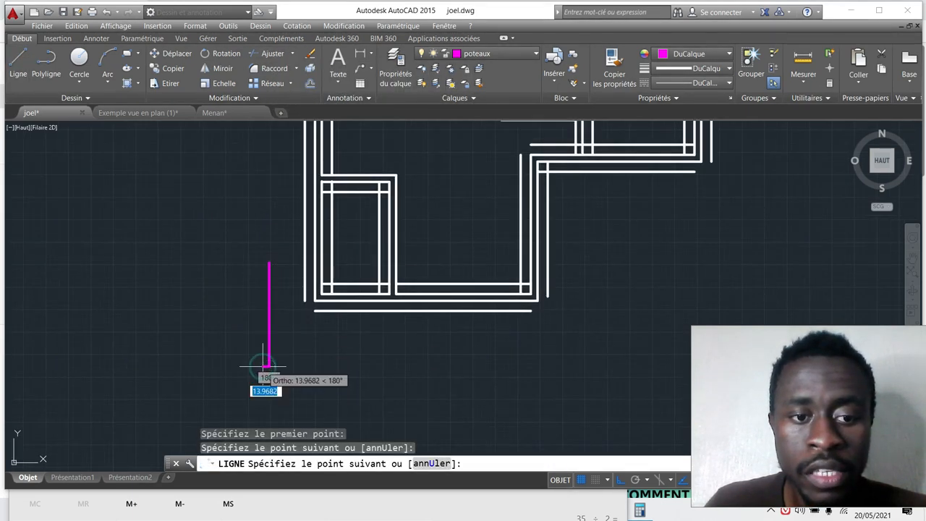
{"action": "left_click", "coordinate": [426, 367]}
{"action": "right_click", "coordinate": [428, 369]}
{"action": "left_click", "coordinate": [486, 254]}
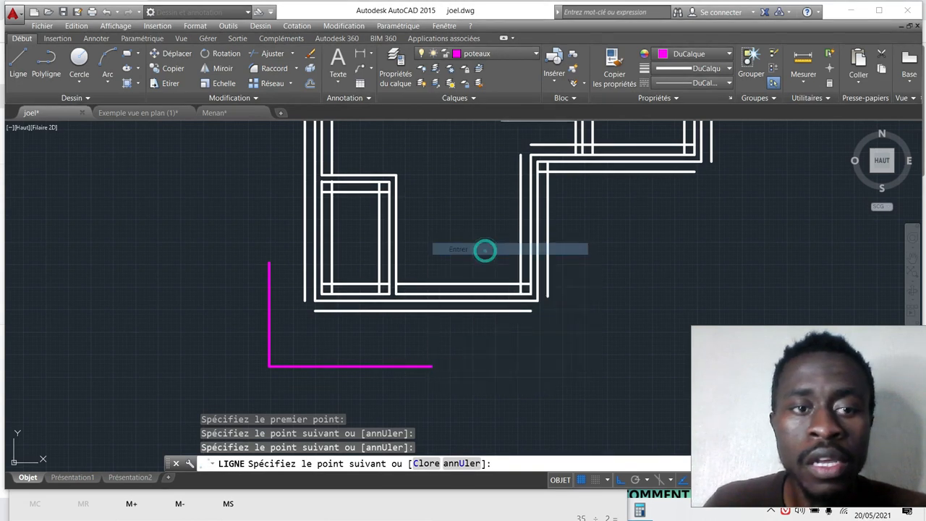
- Extend the left outer offset line down to the guide line and the bottom outer offset line left to meet it
{"action": "left_click", "coordinate": [290, 97]}
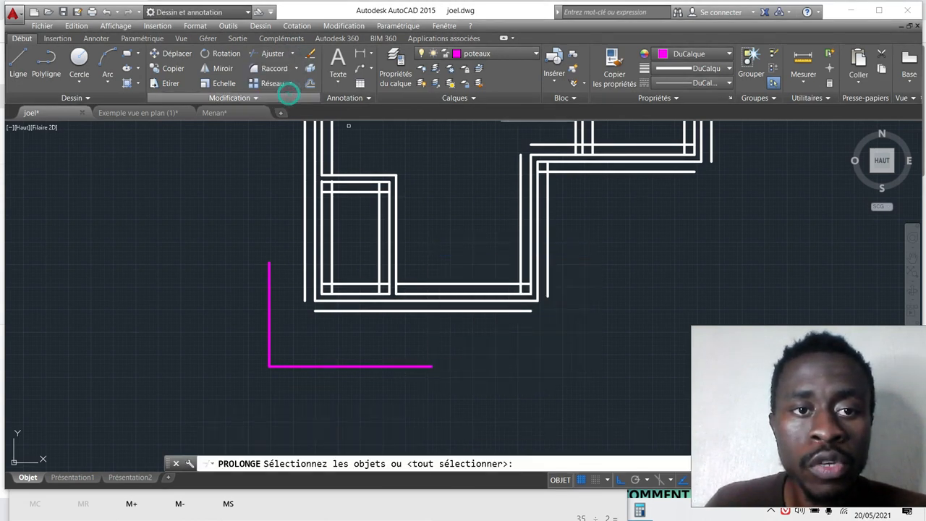
{"action": "key", "text": "Return"}
{"action": "left_click", "coordinate": [305, 294]}
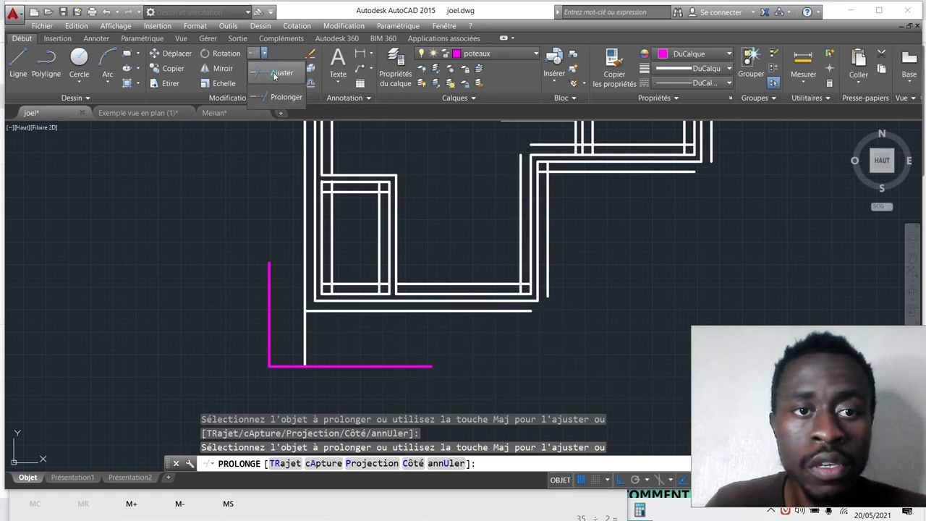
- Trim the excess of the extended left outer offset line below the bottom offset line to close the lower-left corner
{"action": "left_click", "coordinate": [275, 76]}
{"action": "key", "text": "Return"}
{"action": "left_click", "coordinate": [313, 345]}
{"action": "left_click", "coordinate": [290, 335]}
- Continue the guide line from its lower right end horizontally past the plan's right side and then vertically upward
{"action": "scroll", "coordinate": [287, 334], "scroll_direction": "down", "scroll_amount": 2}
{"action": "scroll", "coordinate": [290, 347], "scroll_direction": "down", "scroll_amount": 2}
{"action": "scroll", "coordinate": [224, 251], "scroll_direction": "up", "scroll_amount": 3}
{"action": "left_click", "coordinate": [18, 58]}
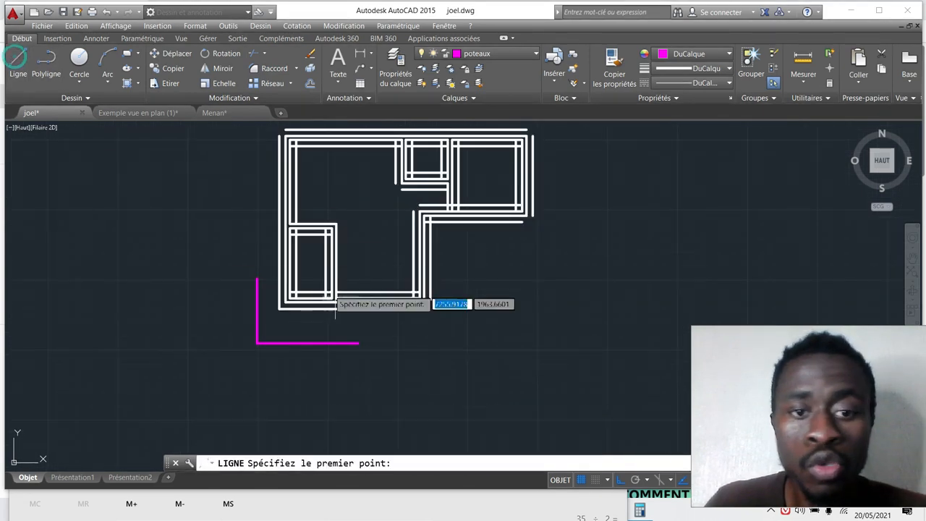
{"action": "left_click", "coordinate": [359, 343]}
{"action": "right_click", "coordinate": [589, 354]}
{"action": "left_click", "coordinate": [589, 344]}
{"action": "right_click", "coordinate": [617, 268]}
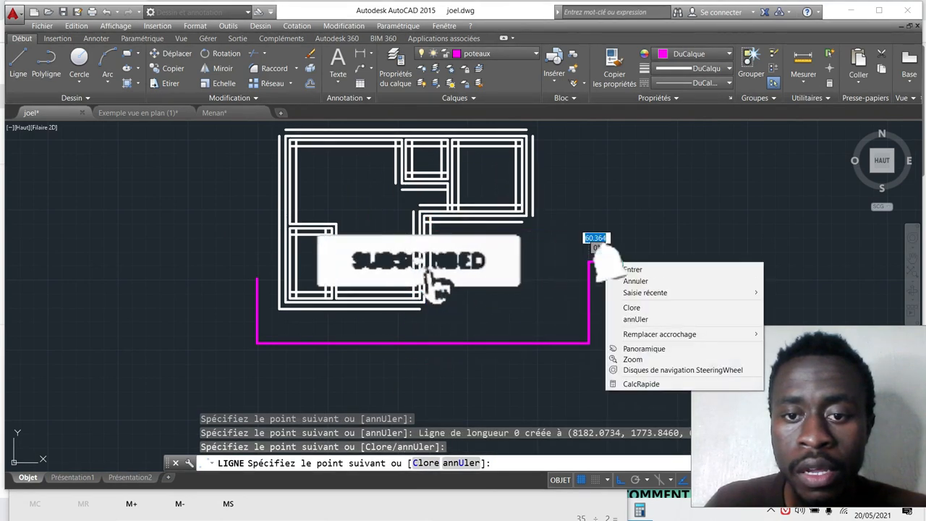
{"action": "left_click", "coordinate": [628, 269]}
- Extend the bottom outer offset line right to the vertical guide line and the lower-right wall's outer offset line down to meet it
{"action": "left_click", "coordinate": [263, 55]}
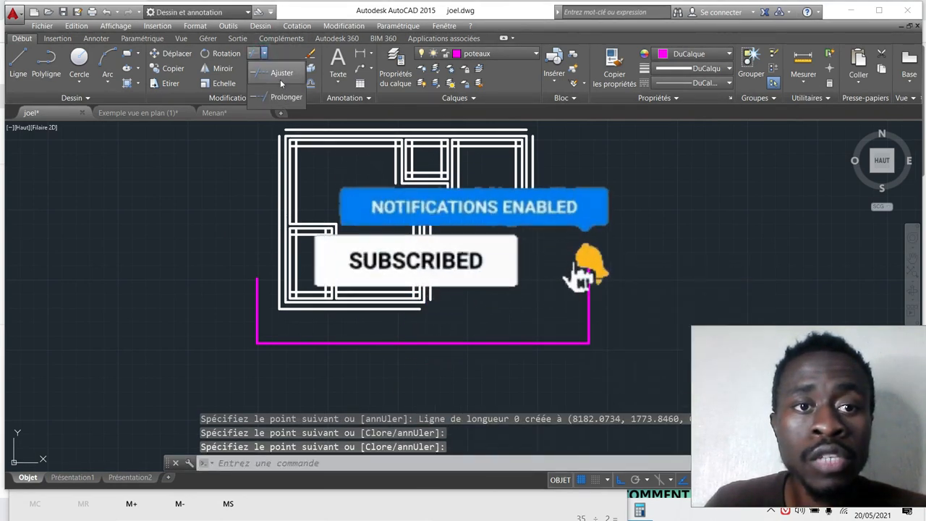
{"action": "left_click", "coordinate": [286, 98]}
{"action": "key", "text": "Return"}
{"action": "scroll", "coordinate": [405, 294], "scroll_direction": "up", "scroll_amount": 5}
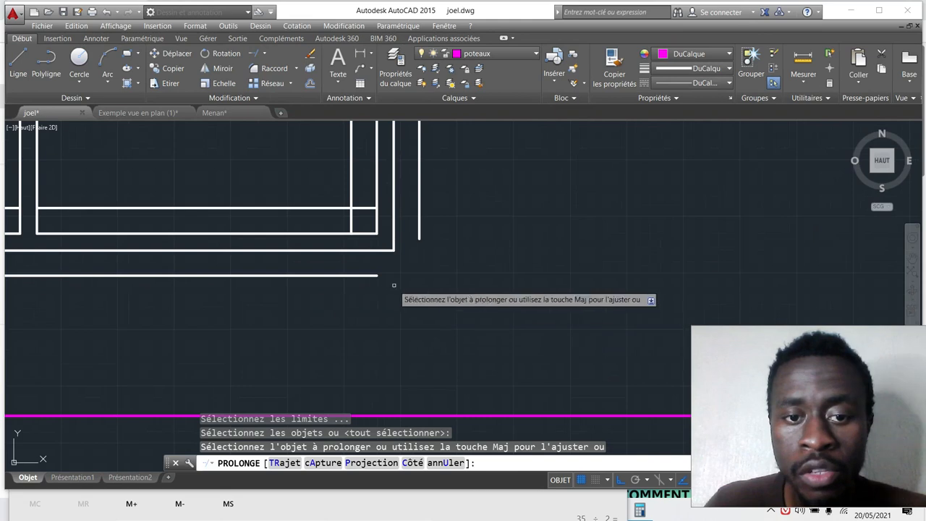
{"action": "scroll", "coordinate": [375, 270], "scroll_direction": "down", "scroll_amount": 3}
{"action": "left_click", "coordinate": [370, 272]}
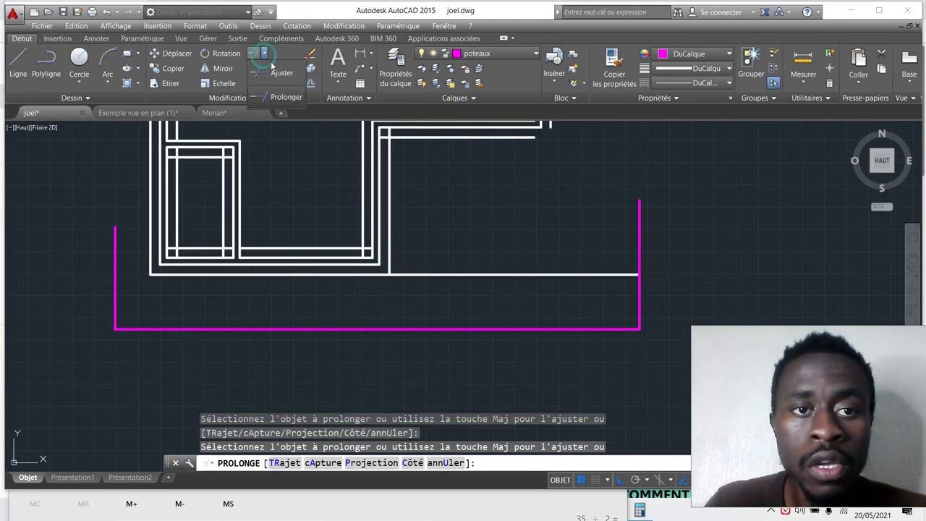
- Trim the extended bottom outer offset line beyond the lower-right wall's outer offset line to close that corner
{"action": "left_click", "coordinate": [282, 78]}
{"action": "key", "text": "Return"}
{"action": "left_click", "coordinate": [510, 245]}
{"action": "left_click", "coordinate": [500, 299]}
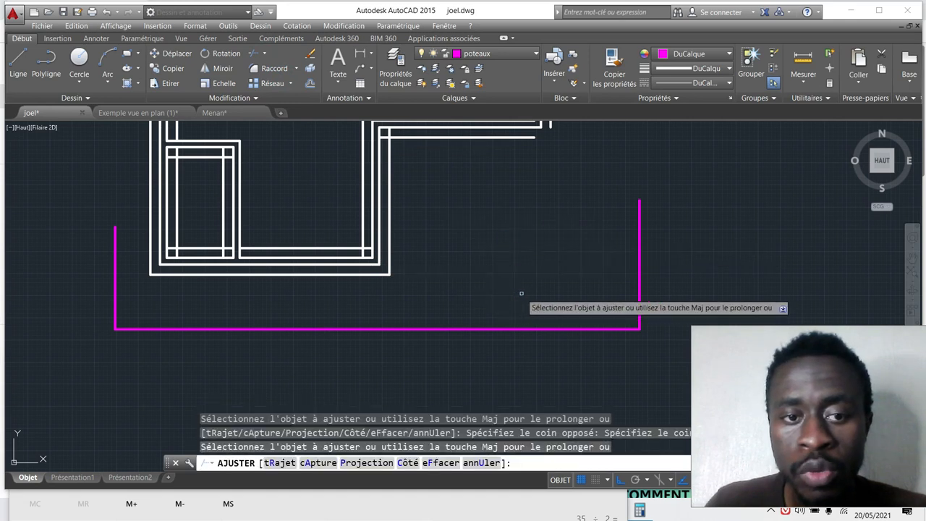
- Trim the overlapping inner offset lines at both lower corners of the small lower-left room
{"action": "scroll", "coordinate": [520, 293], "scroll_direction": "down", "scroll_amount": 3}
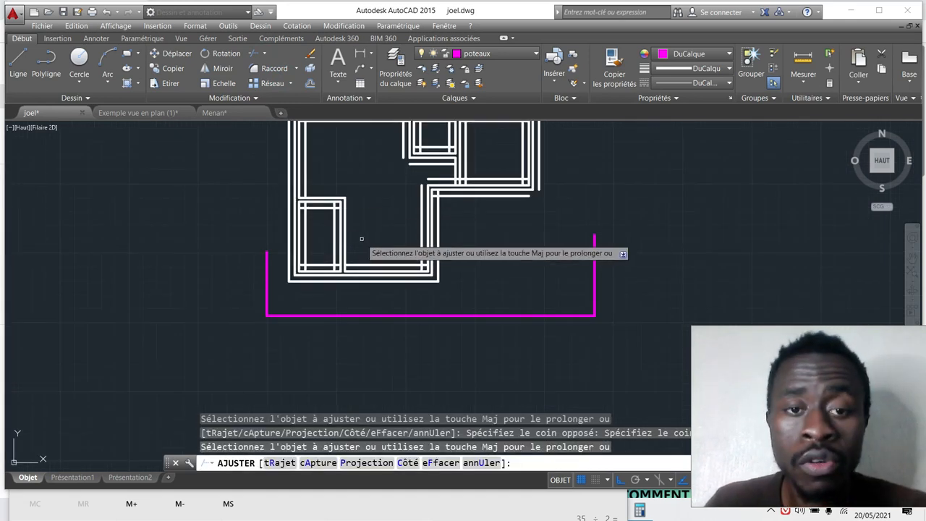
{"action": "scroll", "coordinate": [375, 278], "scroll_direction": "down", "scroll_amount": 2}
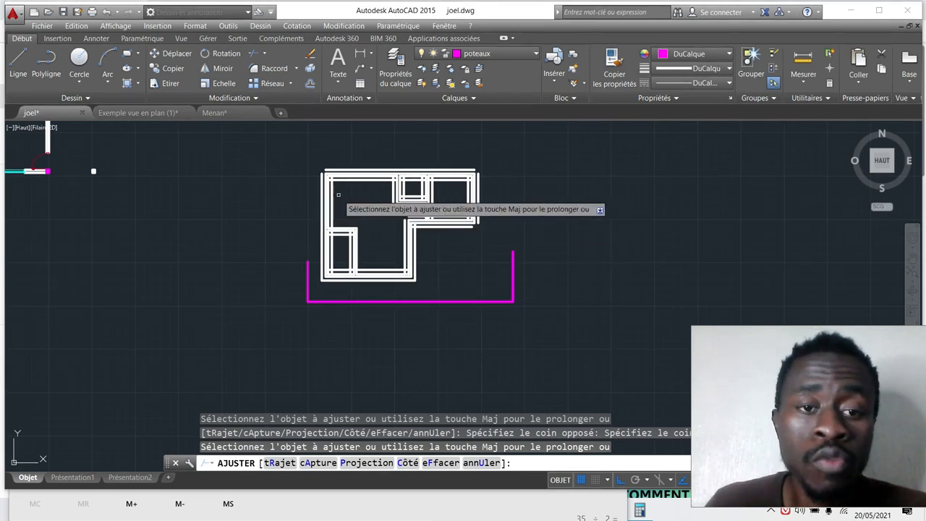
{"action": "scroll", "coordinate": [346, 297], "scroll_direction": "up", "scroll_amount": 6}
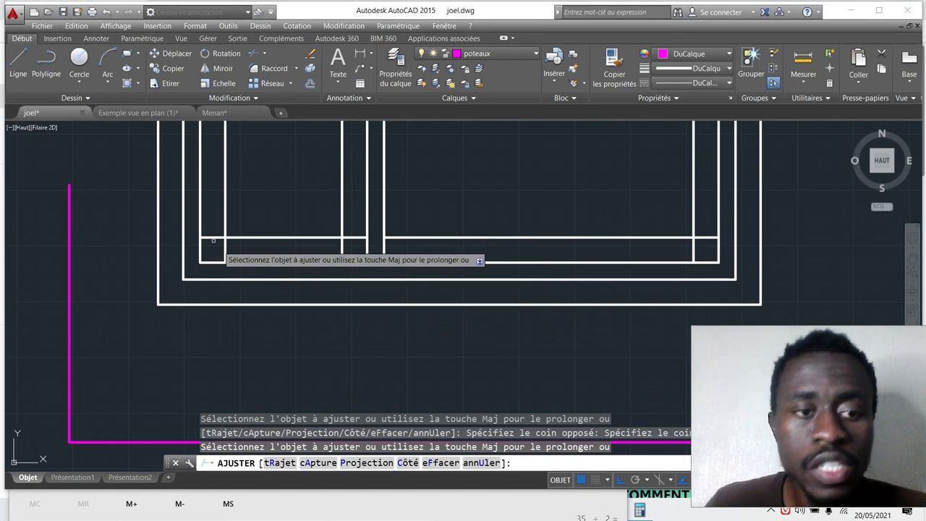
{"action": "scroll", "coordinate": [213, 239], "scroll_direction": "up", "scroll_amount": 2}
{"action": "left_click", "coordinate": [207, 232]}
{"action": "left_click", "coordinate": [207, 261]}
{"action": "left_click", "coordinate": [211, 245]}
{"action": "left_click", "coordinate": [241, 248]}
{"action": "left_click", "coordinate": [431, 211]}
{"action": "left_click", "coordinate": [436, 253]}
{"action": "left_click", "coordinate": [414, 258]}
{"action": "left_click", "coordinate": [430, 263]}
- Trim the overlapping inner offset lines at the lower-right inside corner of the large central room
{"action": "scroll", "coordinate": [425, 275], "scroll_direction": "down", "scroll_amount": 2}
{"action": "scroll", "coordinate": [425, 275], "scroll_direction": "up", "scroll_amount": 2}
{"action": "scroll", "coordinate": [340, 261], "scroll_direction": "down", "scroll_amount": 2}
{"action": "scroll", "coordinate": [753, 249], "scroll_direction": "up", "scroll_amount": 2}
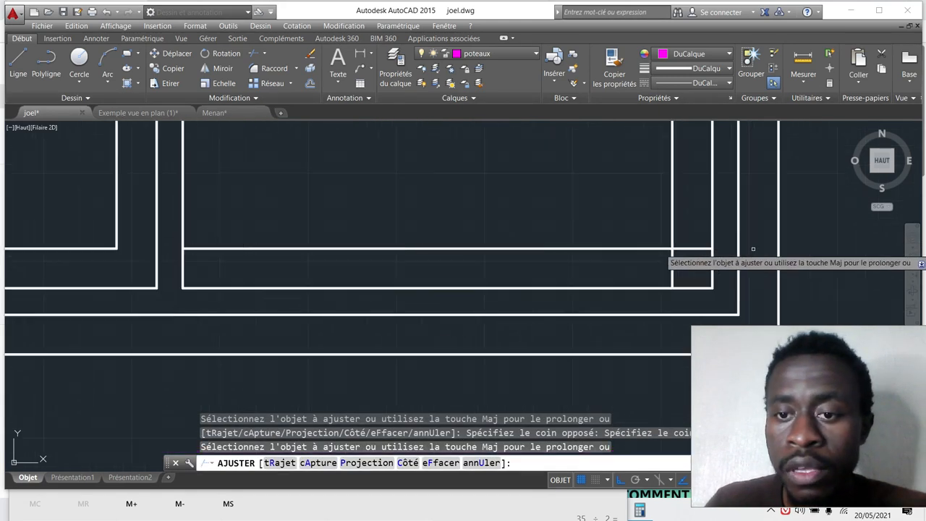
{"action": "left_click", "coordinate": [697, 236]}
{"action": "left_click", "coordinate": [677, 260]}
{"action": "left_click", "coordinate": [668, 262]}
{"action": "left_click", "coordinate": [638, 265]}
{"action": "left_click", "coordinate": [682, 269]}
{"action": "left_click", "coordinate": [661, 265]}
{"action": "scroll", "coordinate": [394, 276], "scroll_direction": "down", "scroll_amount": 3}
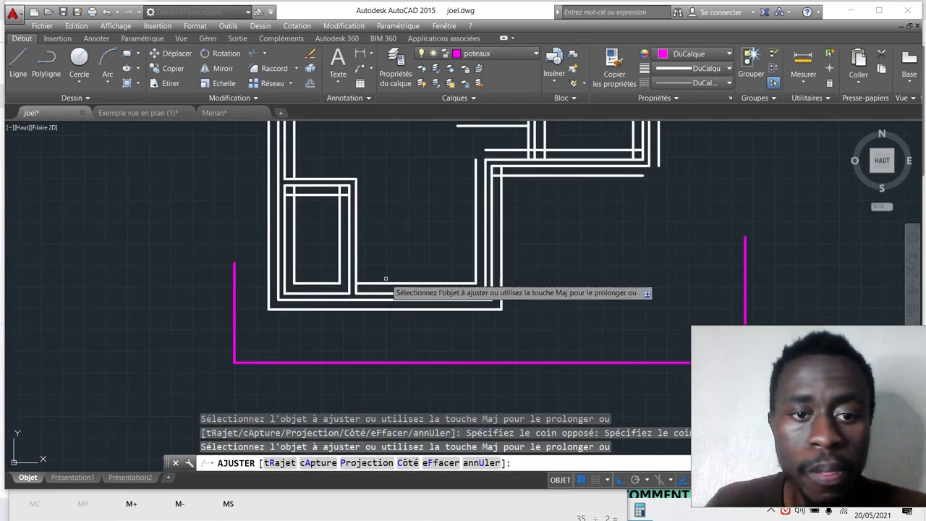
- Offset the outer faces of the small lower-left room's right and upper walls by 22.5 toward the large room
{"action": "scroll", "coordinate": [387, 279], "scroll_direction": "up", "scroll_amount": 2}
{"action": "scroll", "coordinate": [344, 259], "scroll_direction": "down", "scroll_amount": 2}
{"action": "scroll", "coordinate": [335, 195], "scroll_direction": "up", "scroll_amount": 2}
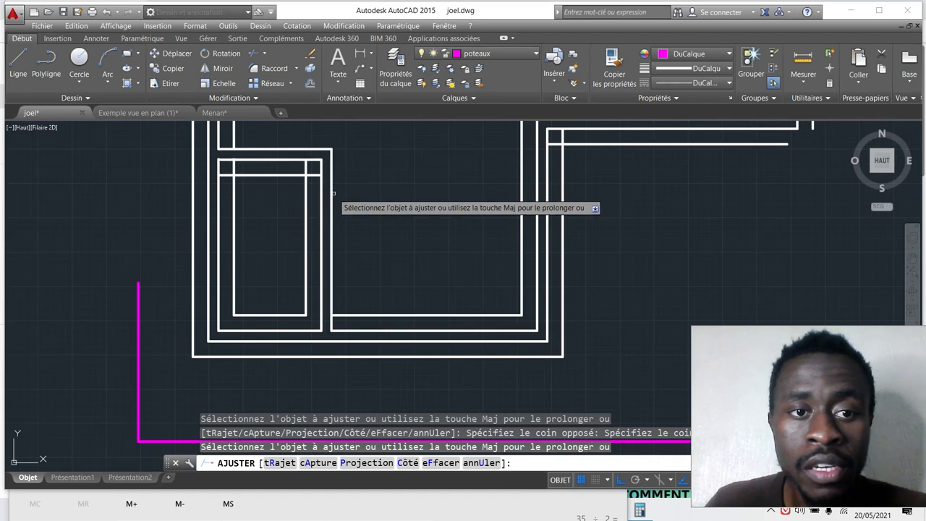
{"action": "left_click", "coordinate": [310, 84]}
{"action": "key", "text": "Return"}
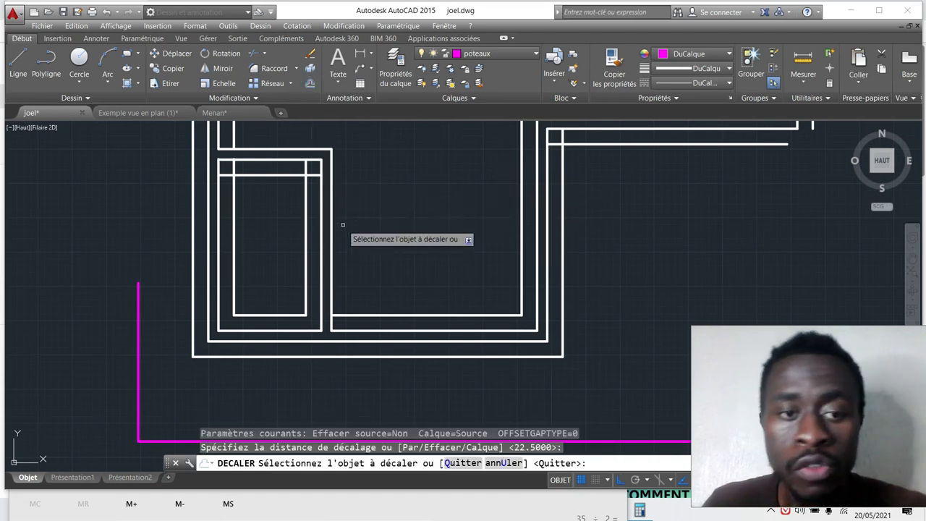
{"action": "left_click", "coordinate": [331, 237]}
{"action": "left_click", "coordinate": [368, 240]}
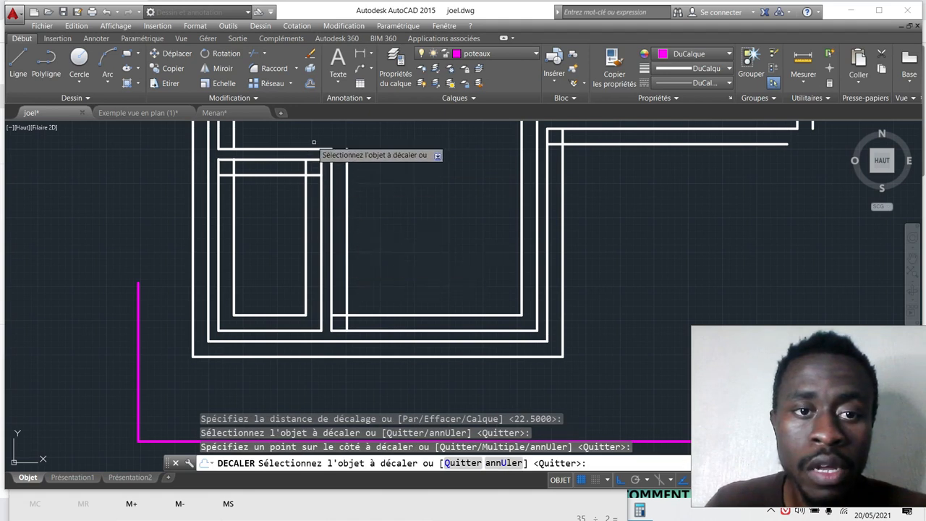
{"action": "left_click", "coordinate": [322, 148]}
{"action": "left_click", "coordinate": [343, 129]}
- Trim the crossing offset line ends at the large room's lower-left inside corner
{"action": "scroll", "coordinate": [350, 195], "scroll_direction": "down", "scroll_amount": 4}
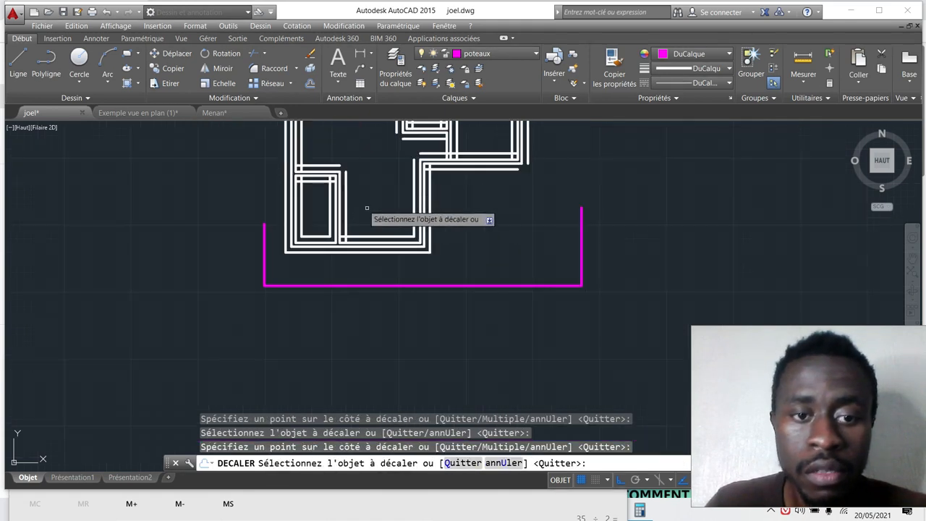
{"action": "scroll", "coordinate": [406, 225], "scroll_direction": "up", "scroll_amount": 2}
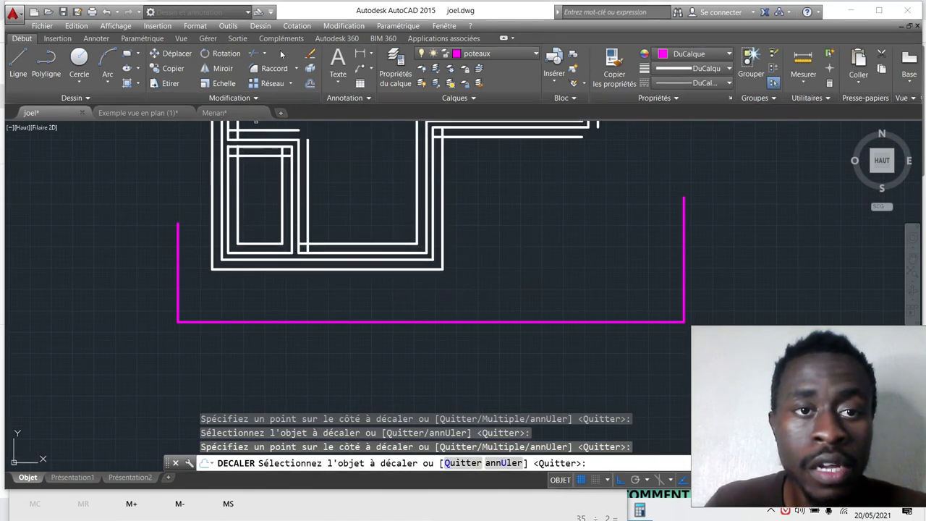
{"action": "left_click", "coordinate": [276, 78]}
{"action": "key", "text": "Return"}
{"action": "scroll", "coordinate": [299, 263], "scroll_direction": "up", "scroll_amount": 3}
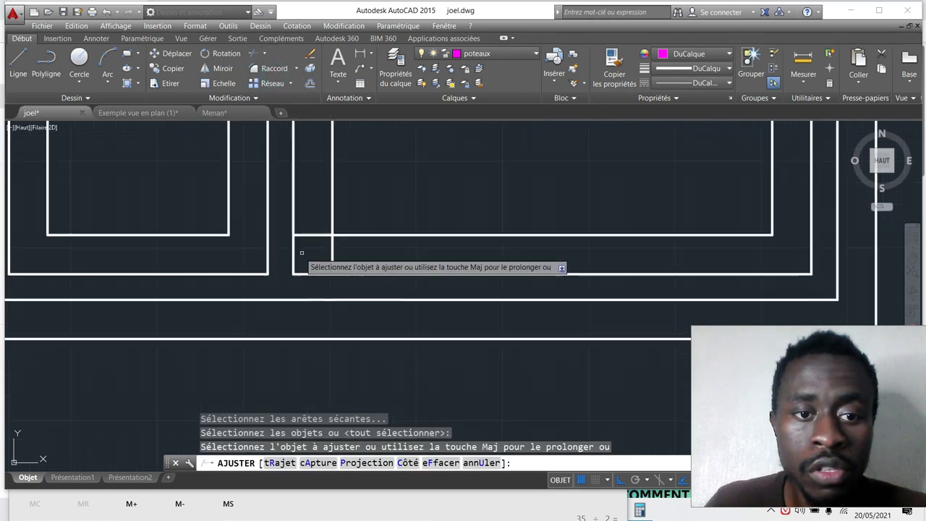
{"action": "left_click", "coordinate": [311, 235]}
{"action": "left_click", "coordinate": [317, 252]}
{"action": "left_click", "coordinate": [352, 254]}
- Trim the overlapping inner offset lines at the small room's upper-right corner and undo the mistaken cut in its upper wall line
{"action": "scroll", "coordinate": [369, 289], "scroll_direction": "down", "scroll_amount": 4}
{"action": "scroll", "coordinate": [345, 270], "scroll_direction": "down", "scroll_amount": 2}
{"action": "scroll", "coordinate": [327, 162], "scroll_direction": "up", "scroll_amount": 2}
{"action": "scroll", "coordinate": [330, 163], "scroll_direction": "up", "scroll_amount": 2}
{"action": "left_click", "coordinate": [333, 227]}
{"action": "left_click", "coordinate": [333, 227]}
{"action": "left_click", "coordinate": [341, 238]}
{"action": "left_click", "coordinate": [325, 199]}
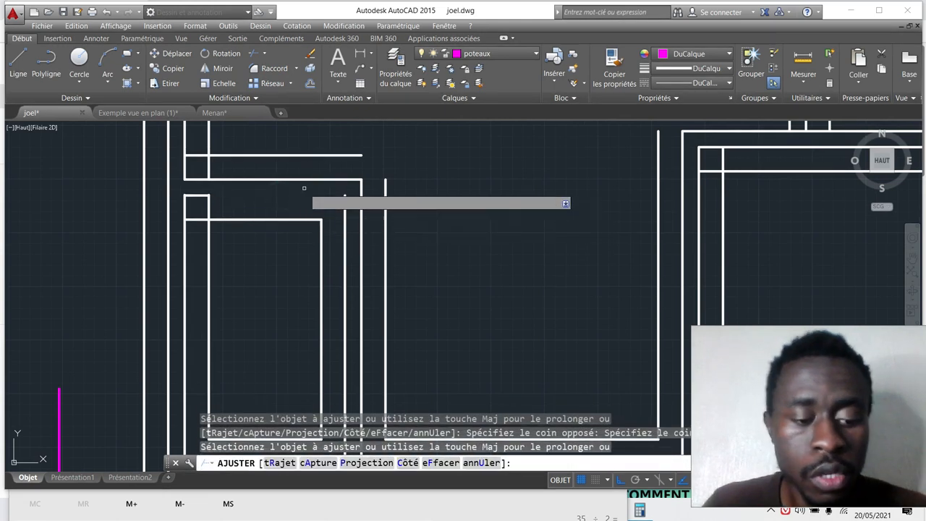
{"action": "key", "text": "ctrl+z"}
- Trim the remaining overlapping inner offset line ends at the small room's upper-left corner
{"action": "scroll", "coordinate": [337, 204], "scroll_direction": "up", "scroll_amount": 4}
{"action": "left_click", "coordinate": [317, 230]}
{"action": "left_click", "coordinate": [277, 213]}
{"action": "scroll", "coordinate": [373, 217], "scroll_direction": "down", "scroll_amount": 4}
{"action": "scroll", "coordinate": [232, 211], "scroll_direction": "up", "scroll_amount": 4}
{"action": "left_click", "coordinate": [217, 214]}
{"action": "left_click", "coordinate": [260, 219]}
{"action": "left_click", "coordinate": [207, 215]}
{"action": "left_click", "coordinate": [191, 275]}
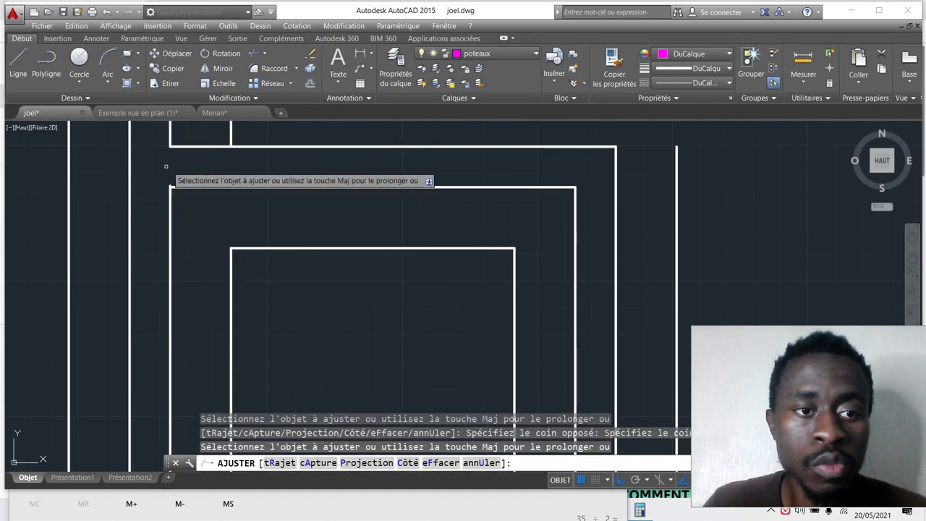
- Try to trim the two short stubs protruding above the small room's upper wall line
{"action": "scroll", "coordinate": [165, 169], "scroll_direction": "up", "scroll_amount": 4}
{"action": "scroll", "coordinate": [190, 209], "scroll_direction": "up", "scroll_amount": 4}
{"action": "left_click", "coordinate": [170, 208]}
{"action": "left_click", "coordinate": [127, 204]}
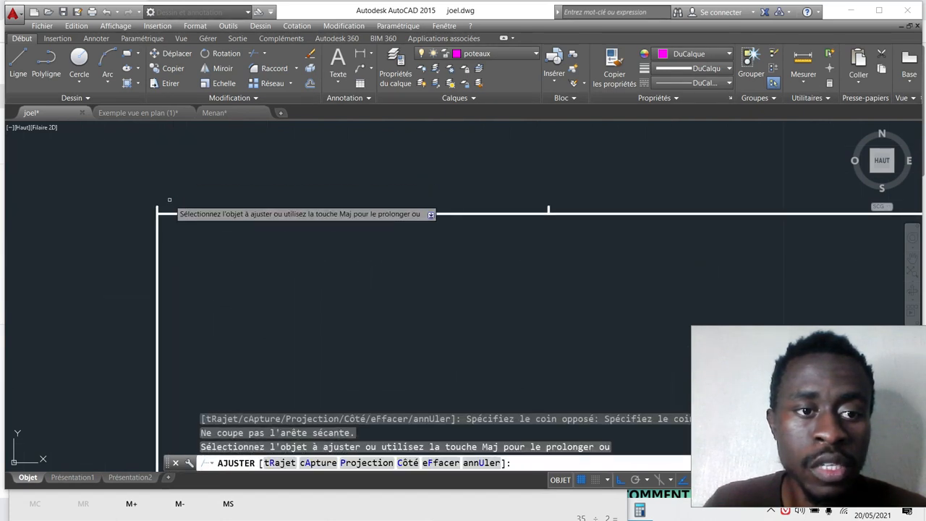
{"action": "left_click", "coordinate": [553, 203]}
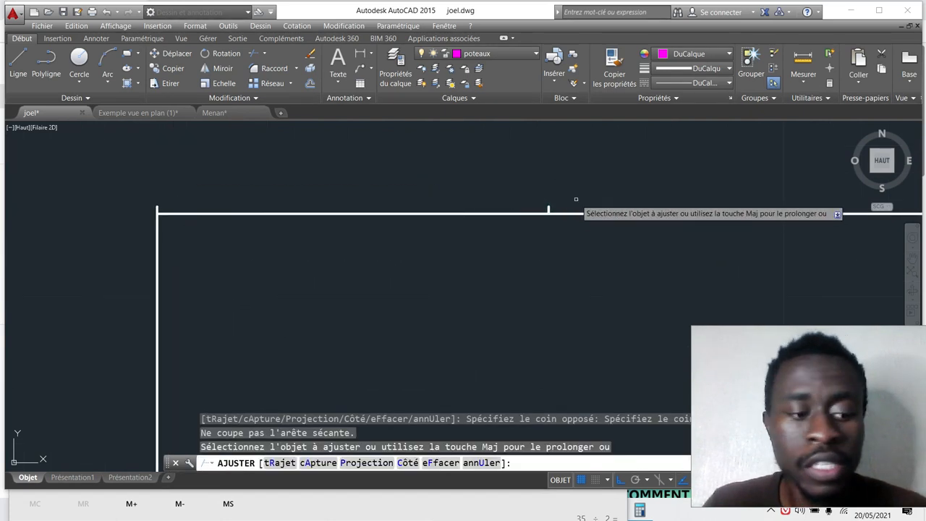
{"action": "key", "text": "Escape"}
{"action": "key", "text": "Escape"}
- Delete the two short stubs protruding above the small room's upper wall line
{"action": "scroll", "coordinate": [555, 205], "scroll_direction": "up", "scroll_amount": 4}
{"action": "left_click", "coordinate": [593, 216]}
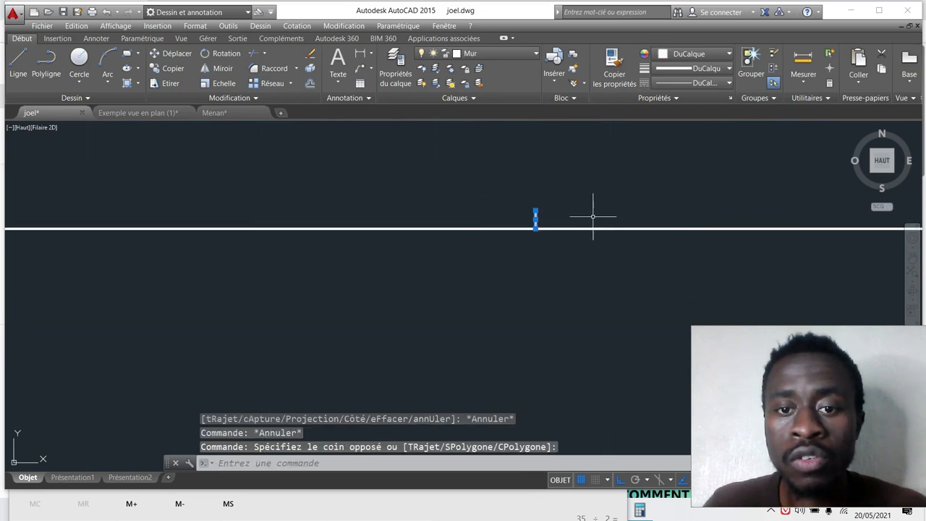
{"action": "key", "text": "Delete"}
{"action": "scroll", "coordinate": [473, 231], "scroll_direction": "down", "scroll_amount": 2}
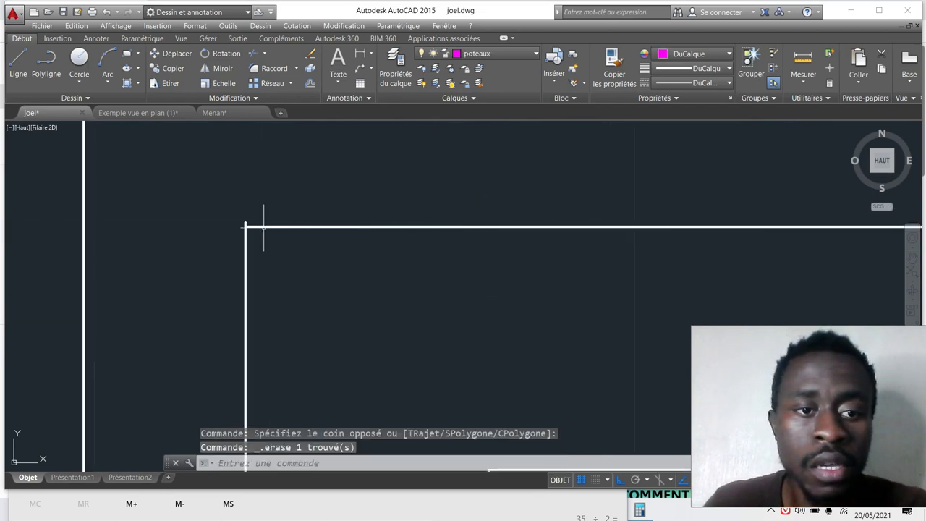
{"action": "scroll", "coordinate": [264, 228], "scroll_direction": "up", "scroll_amount": 5}
{"action": "left_click", "coordinate": [217, 215]}
{"action": "left_click", "coordinate": [178, 209]}
{"action": "key", "text": "Delete"}
{"action": "scroll", "coordinate": [266, 237], "scroll_direction": "down", "scroll_amount": 8}
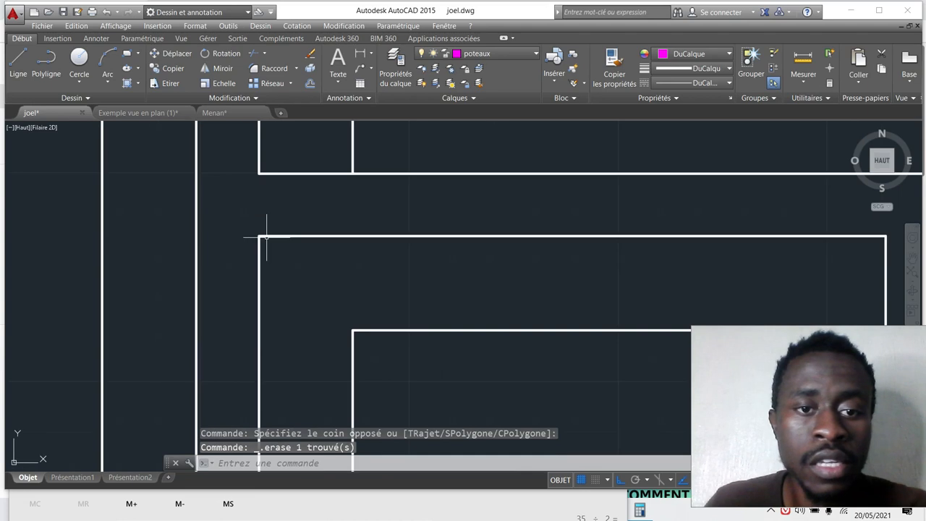
- Extend the offset lines outside the small room's right and upper walls so that they intersect
{"action": "scroll", "coordinate": [266, 238], "scroll_direction": "down", "scroll_amount": 5}
{"action": "scroll", "coordinate": [330, 221], "scroll_direction": "up", "scroll_amount": 4}
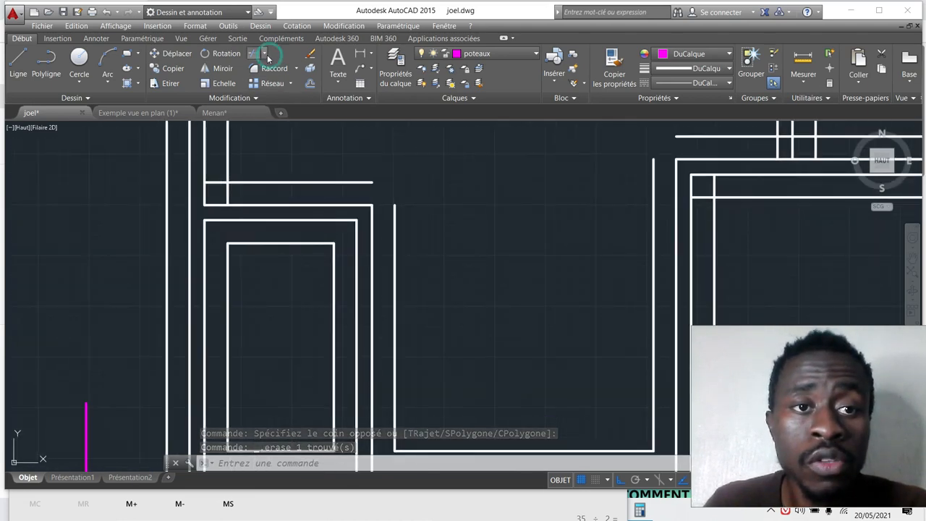
{"action": "left_click", "coordinate": [294, 106]}
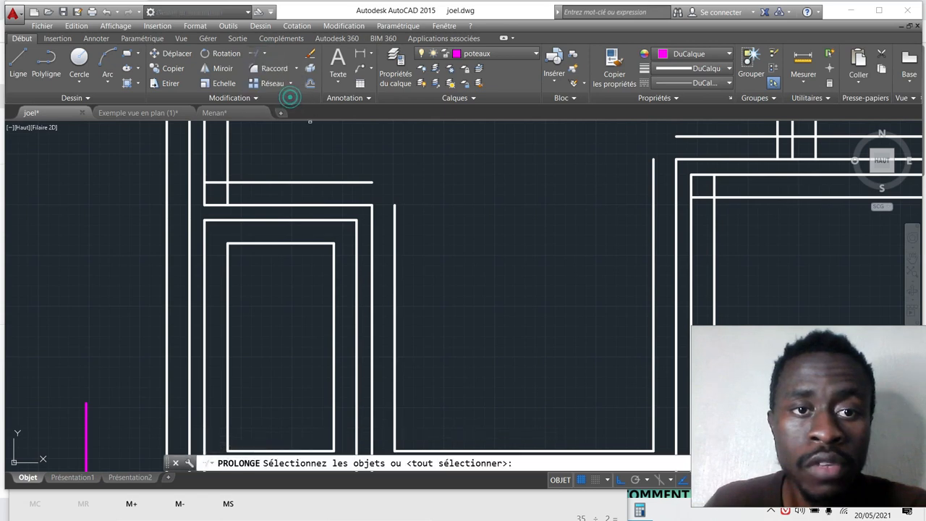
{"action": "scroll", "coordinate": [387, 226], "scroll_direction": "down", "scroll_amount": 4}
{"action": "scroll", "coordinate": [386, 227], "scroll_direction": "down", "scroll_amount": 3}
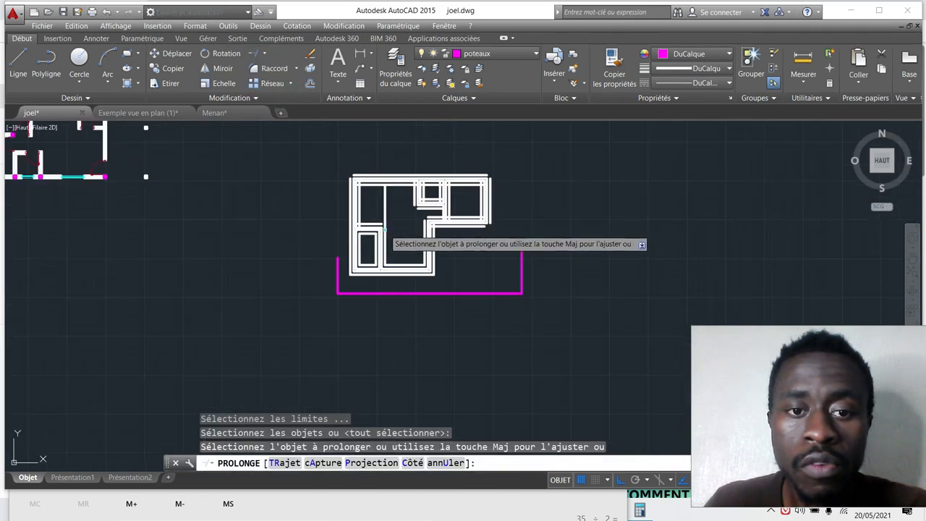
{"action": "left_click", "coordinate": [384, 224]}
{"action": "scroll", "coordinate": [382, 224], "scroll_direction": "up", "scroll_amount": 5}
{"action": "scroll", "coordinate": [367, 226], "scroll_direction": "down", "scroll_amount": 2}
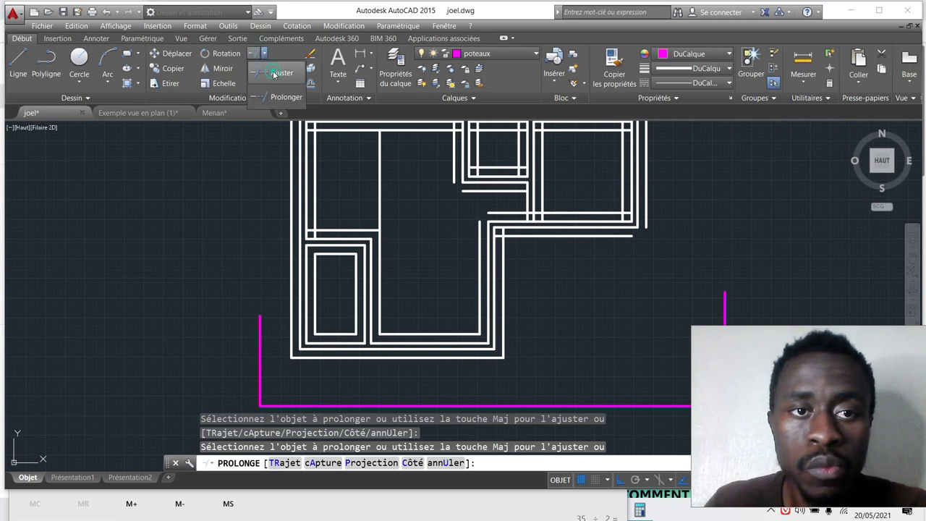
- Trim the extended vertical offset line above the small room's upper-right outer corner
{"action": "left_click", "coordinate": [274, 74]}
{"action": "right_click", "coordinate": [391, 205]}
{"action": "left_click", "coordinate": [391, 200]}
{"action": "left_click", "coordinate": [371, 181]}
- Trim the crossing offset line ends where the small room's upper wall meets the left exterior wall
{"action": "scroll", "coordinate": [326, 232], "scroll_direction": "up", "scroll_amount": 3}
{"action": "left_click", "coordinate": [303, 236]}
{"action": "left_click", "coordinate": [288, 233]}
{"action": "left_click", "coordinate": [289, 220]}
{"action": "left_click", "coordinate": [285, 230]}
{"action": "scroll", "coordinate": [323, 261], "scroll_direction": "down", "scroll_amount": 2}
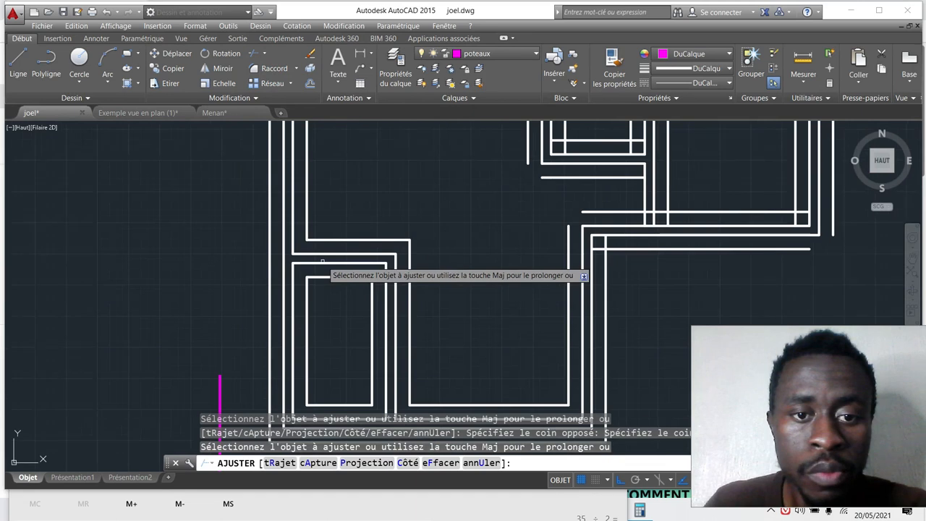
- Trim the overlapping inner offset lines at the plan's upper-left inside corner
{"action": "scroll", "coordinate": [322, 261], "scroll_direction": "down", "scroll_amount": 5}
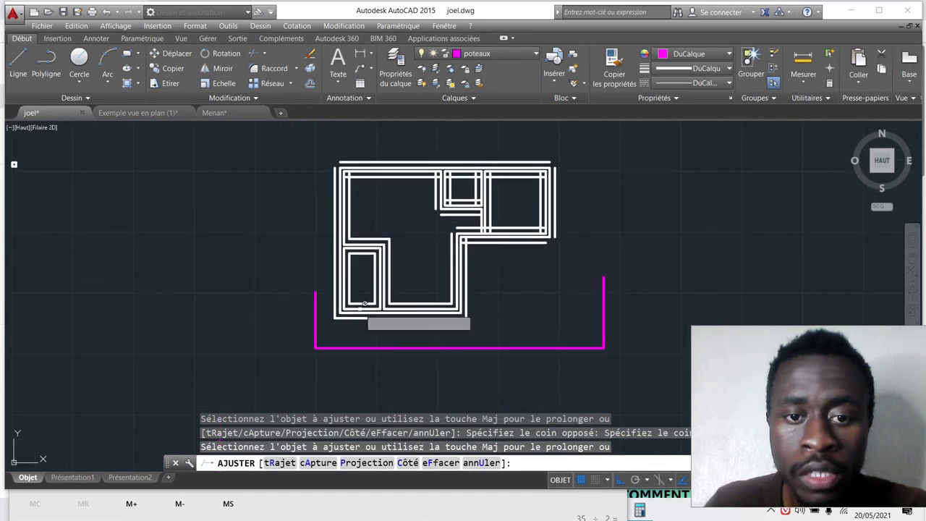
{"action": "scroll", "coordinate": [347, 184], "scroll_direction": "up", "scroll_amount": 5}
{"action": "left_click", "coordinate": [337, 192]}
{"action": "left_click", "coordinate": [330, 248]}
{"action": "left_click", "coordinate": [339, 184]}
{"action": "left_click", "coordinate": [395, 188]}
- Draw an L-shaped guide line outside the plan's upper-left corner, about 93 upward and then horizontally to the right
{"action": "scroll", "coordinate": [428, 257], "scroll_direction": "down", "scroll_amount": 3}
{"action": "scroll", "coordinate": [377, 203], "scroll_direction": "up", "scroll_amount": 2}
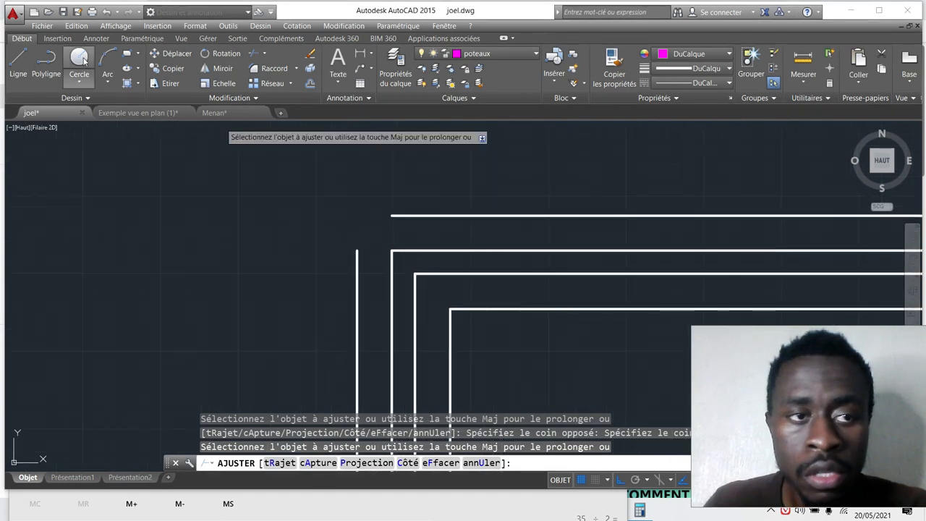
{"action": "left_click", "coordinate": [18, 62]}
{"action": "left_click", "coordinate": [298, 285]}
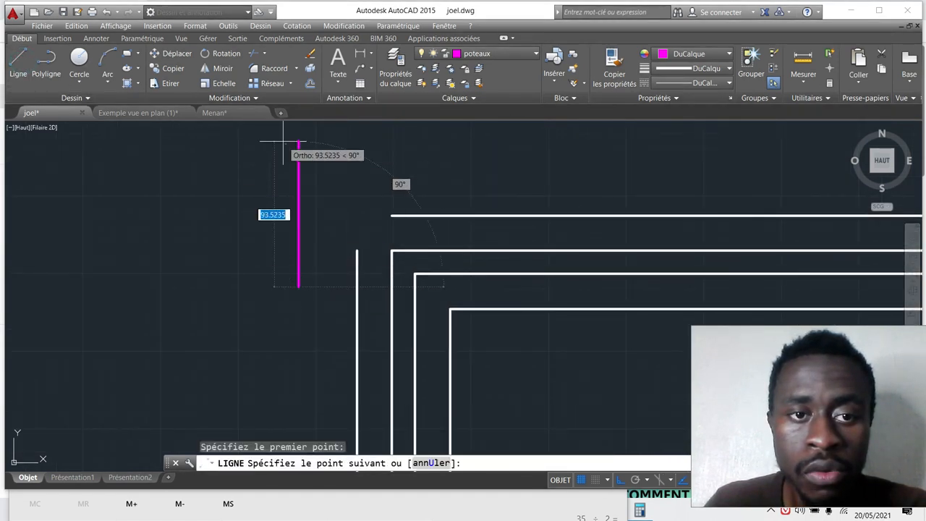
{"action": "left_click", "coordinate": [298, 142]}
{"action": "left_click", "coordinate": [434, 143]}
{"action": "right_click", "coordinate": [449, 170]}
{"action": "left_click", "coordinate": [470, 178]}
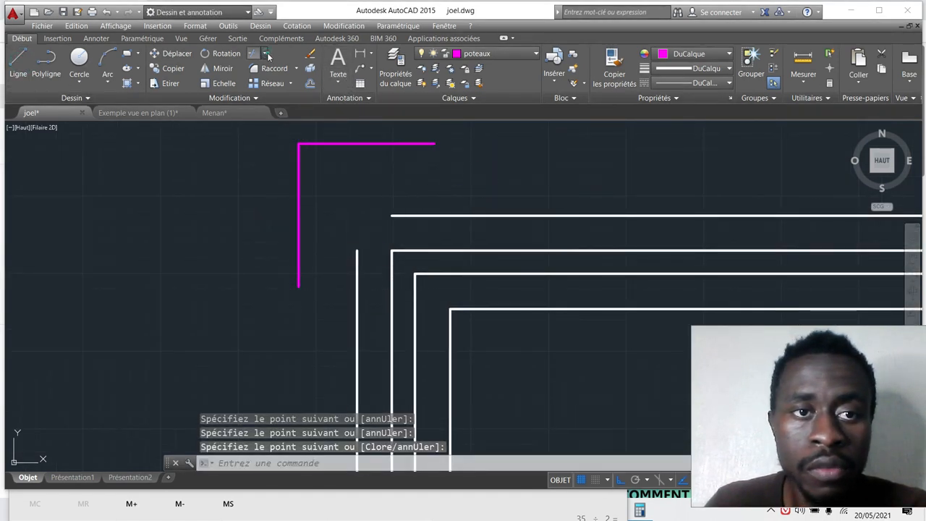
- Extend the left outer offset line up to the guide line and the top outer offset line left to meet it
{"action": "left_click", "coordinate": [287, 97]}
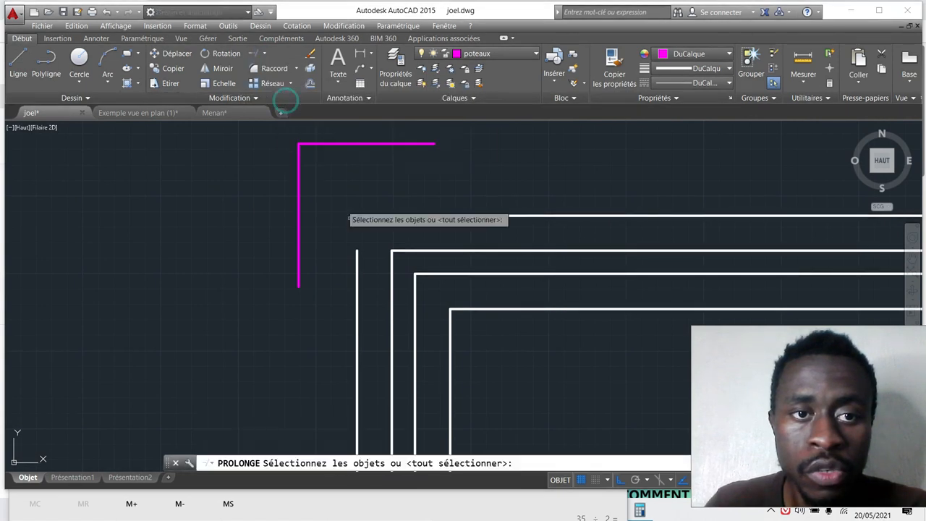
{"action": "key", "text": "Return"}
{"action": "left_click", "coordinate": [358, 260]}
{"action": "left_click", "coordinate": [398, 216]}
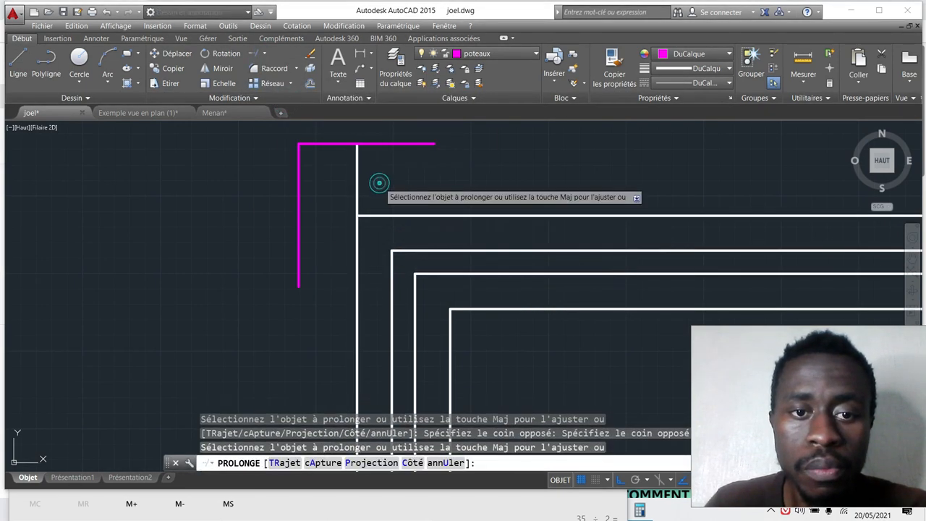
- Trim the left outer offset line's excess above the top outer offset line to close the upper-left corner
{"action": "left_click", "coordinate": [273, 66]}
{"action": "key", "text": "Return"}
{"action": "left_click", "coordinate": [339, 183]}
{"action": "left_click", "coordinate": [339, 212]}
{"action": "scroll", "coordinate": [340, 212], "scroll_direction": "down", "scroll_amount": 3}
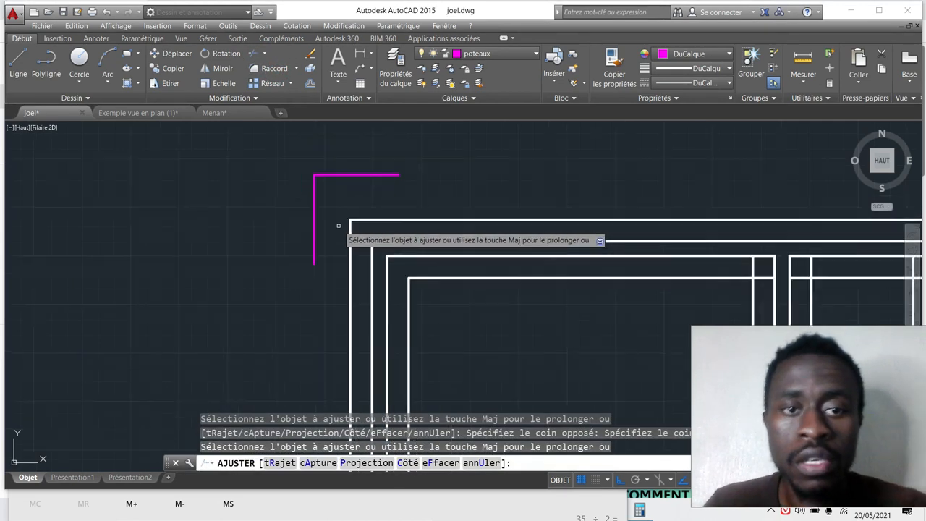
- Delete both segments of the guide line outside the plan's upper-left corner
{"action": "key", "text": "Escape"}
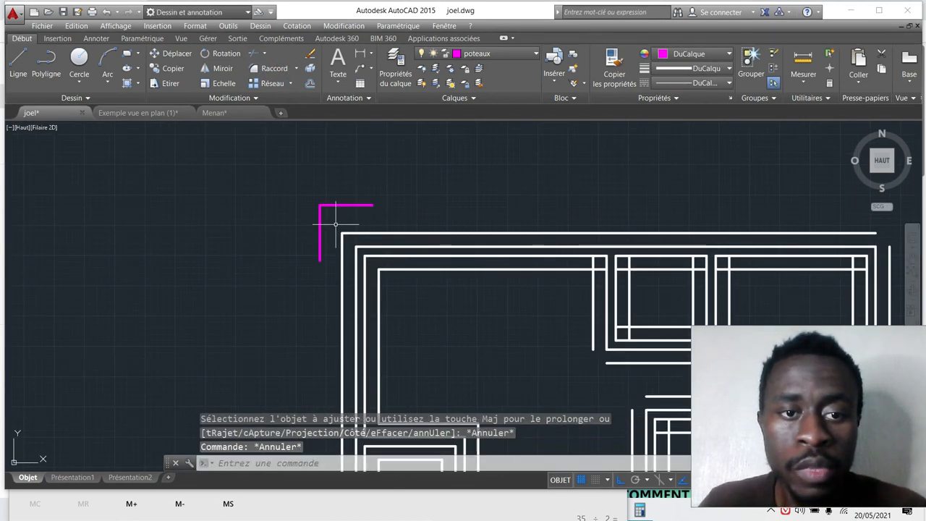
{"action": "left_click", "coordinate": [358, 205]}
{"action": "left_click", "coordinate": [302, 193]}
{"action": "scroll", "coordinate": [213, 198], "scroll_direction": "down", "scroll_amount": 2}
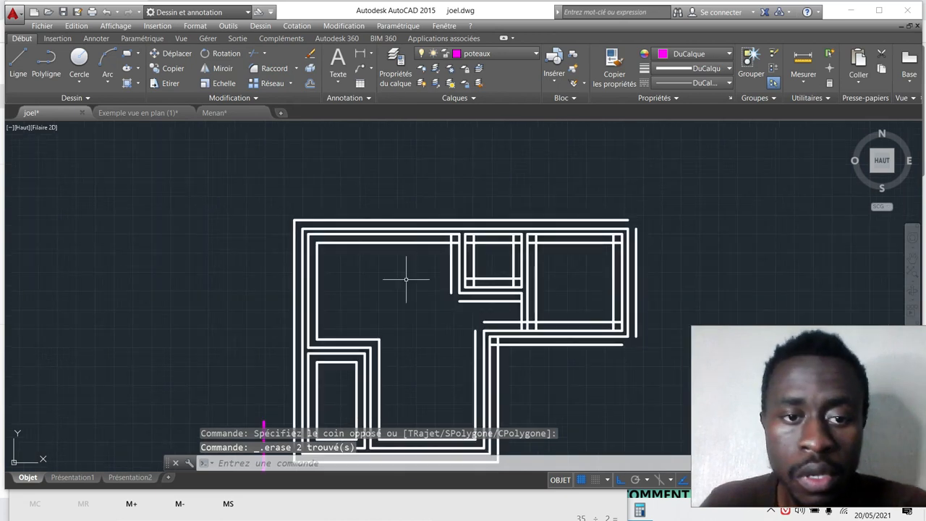
- Trim the crossing offset lines at the small upper room's upper-left corner and the large left room's upper-right corner
{"action": "scroll", "coordinate": [482, 260], "scroll_direction": "up", "scroll_amount": 2}
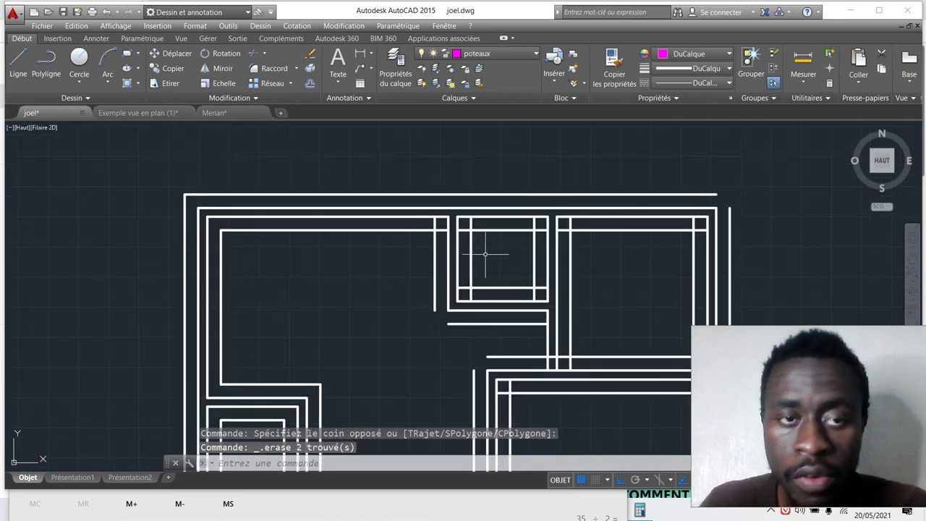
{"action": "left_click", "coordinate": [264, 55]}
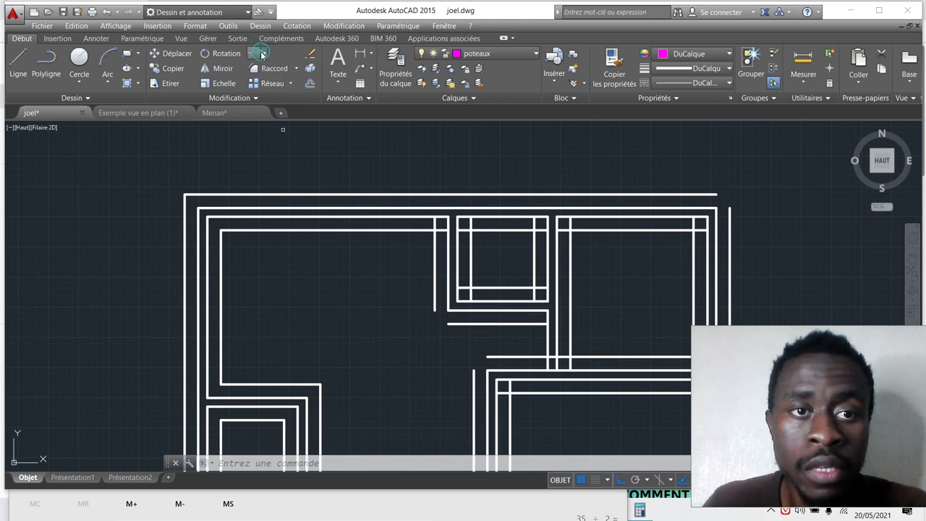
{"action": "key", "text": "Return"}
{"action": "scroll", "coordinate": [467, 217], "scroll_direction": "up", "scroll_amount": 5}
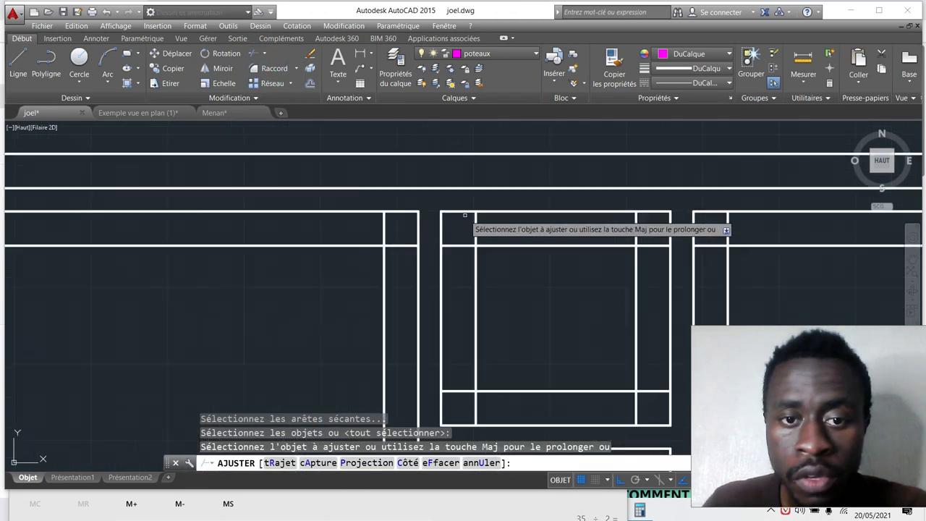
{"action": "left_click", "coordinate": [461, 235]}
{"action": "left_click", "coordinate": [446, 275]}
{"action": "left_click", "coordinate": [488, 248]}
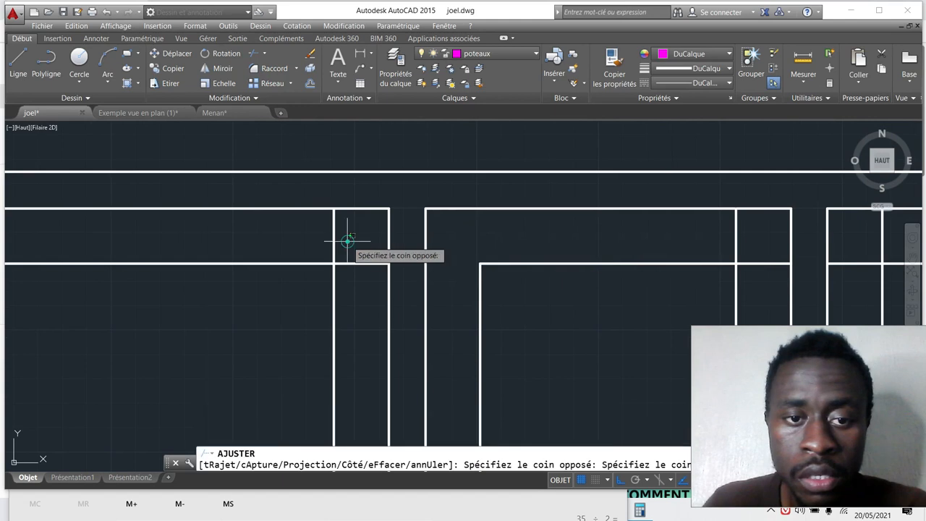
{"action": "left_click", "coordinate": [347, 241]}
{"action": "scroll", "coordinate": [337, 187], "scroll_direction": "down", "scroll_amount": 2}
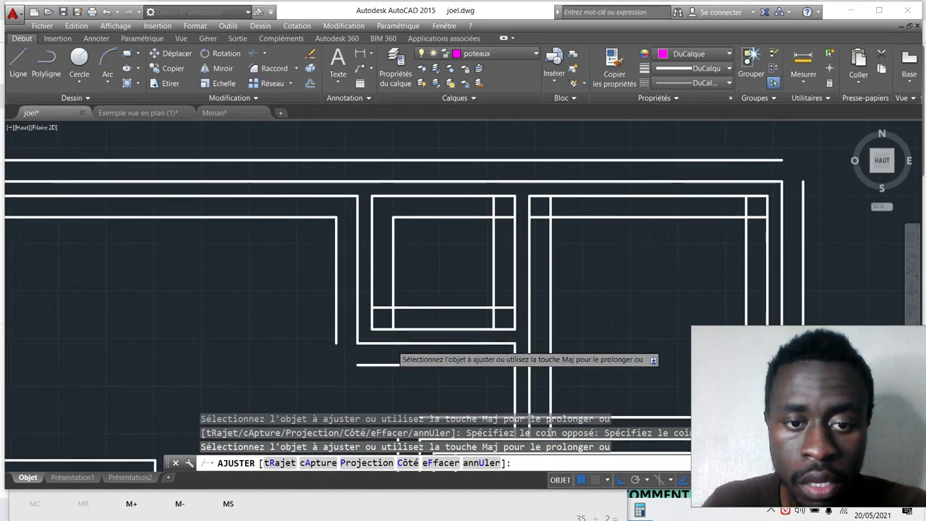
- Trim the crossing offset lines at the small upper room's two lower corners and its upper-right corner
{"action": "scroll", "coordinate": [382, 341], "scroll_direction": "up", "scroll_amount": 4}
{"action": "left_click", "coordinate": [380, 281]}
{"action": "left_click", "coordinate": [371, 240]}
{"action": "scroll", "coordinate": [360, 277], "scroll_direction": "down", "scroll_amount": 4}
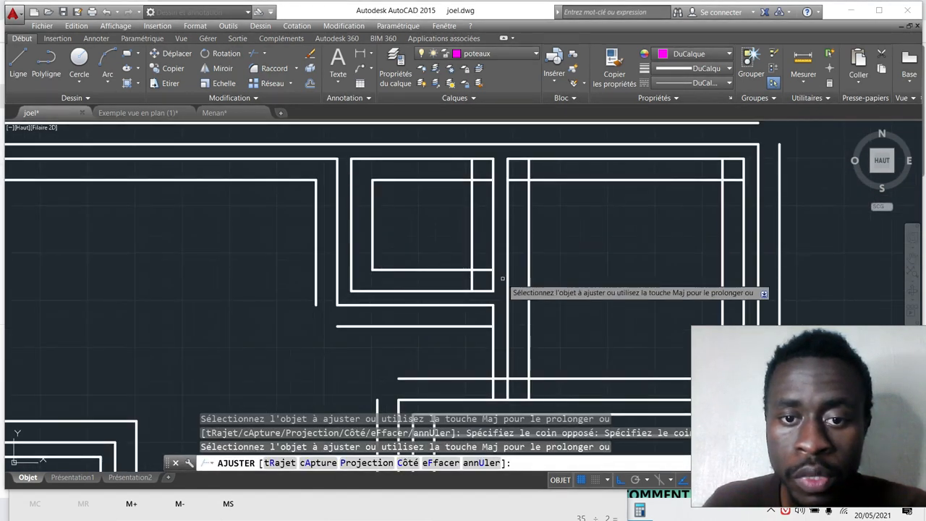
{"action": "scroll", "coordinate": [508, 278], "scroll_direction": "up", "scroll_amount": 4}
{"action": "left_click", "coordinate": [448, 244]}
{"action": "left_click", "coordinate": [431, 277]}
{"action": "left_click", "coordinate": [429, 277]}
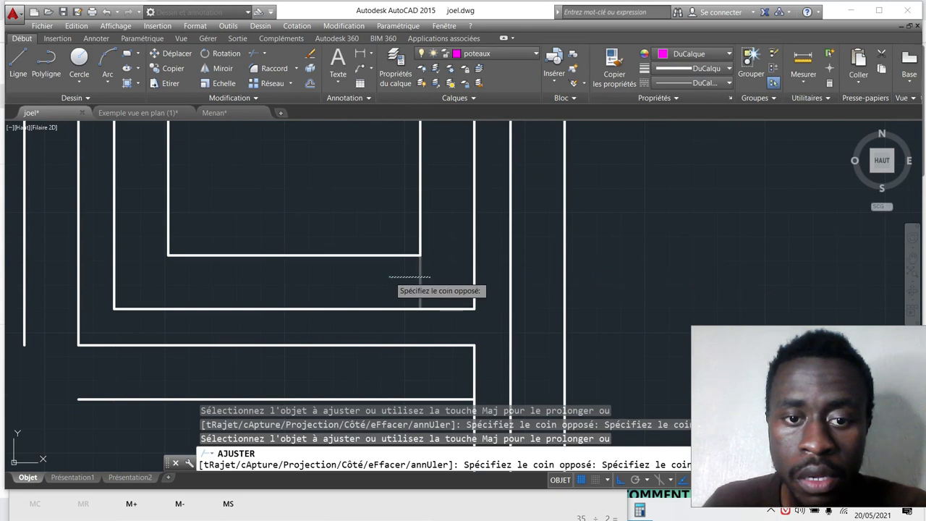
{"action": "left_click", "coordinate": [389, 276]}
{"action": "scroll", "coordinate": [405, 275], "scroll_direction": "down", "scroll_amount": 3}
{"action": "scroll", "coordinate": [459, 207], "scroll_direction": "up", "scroll_amount": 5}
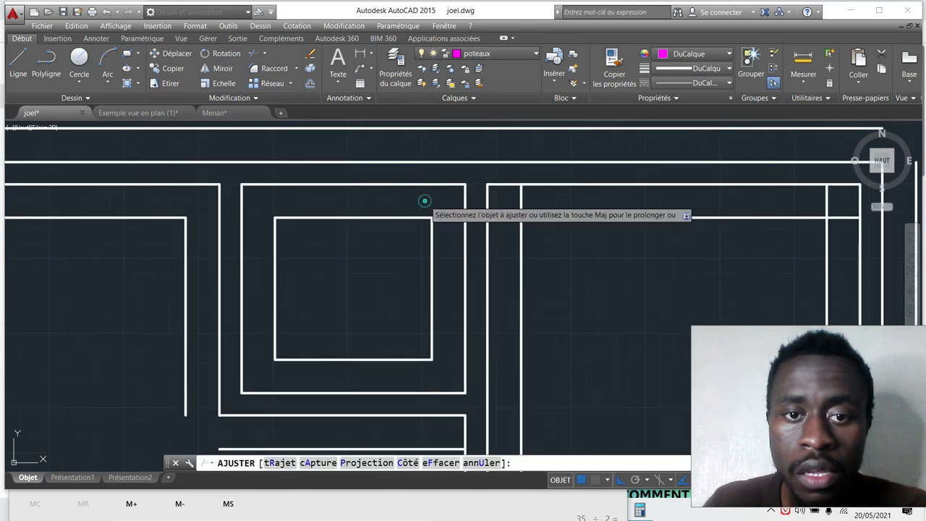
- Trim the crossing offset lines at the upper-left corner of the right room
{"action": "left_click", "coordinate": [502, 234]}
{"action": "left_click", "coordinate": [545, 205]}
{"action": "scroll", "coordinate": [407, 230], "scroll_direction": "down", "scroll_amount": 3}
{"action": "scroll", "coordinate": [427, 206], "scroll_direction": "up", "scroll_amount": 2}
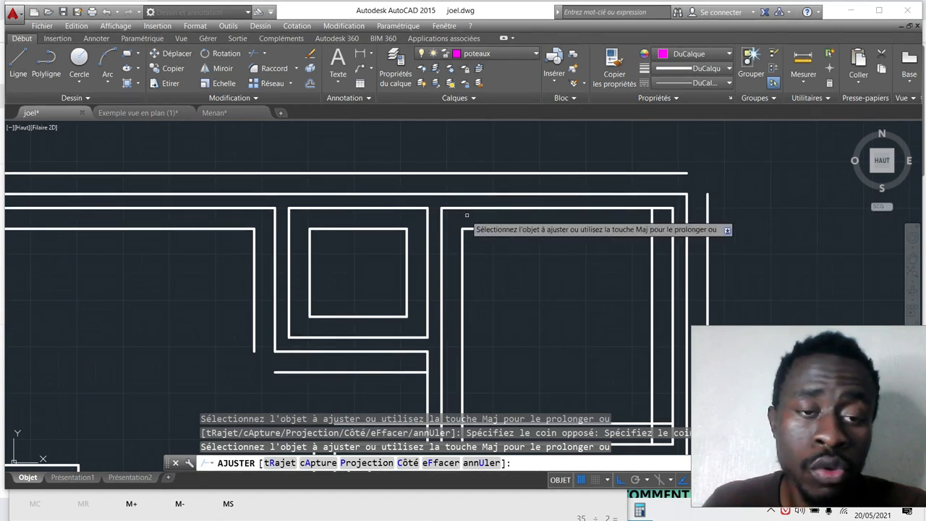
- Compare the offset wall outline with the original floor plan and examine the untrimmed junctions below the right room
{"action": "scroll", "coordinate": [485, 215], "scroll_direction": "down", "scroll_amount": 3}
{"action": "scroll", "coordinate": [485, 211], "scroll_direction": "up", "scroll_amount": 4}
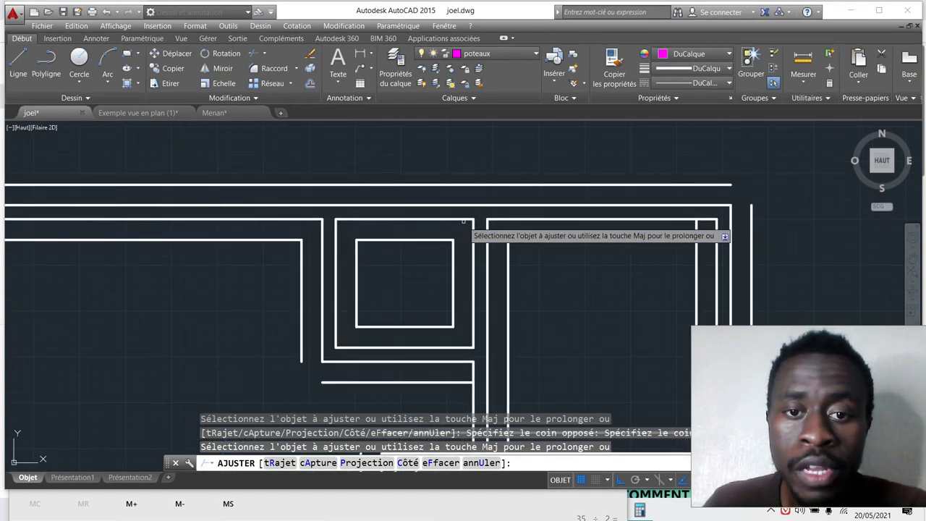
{"action": "scroll", "coordinate": [463, 220], "scroll_direction": "down", "scroll_amount": 5}
{"action": "scroll", "coordinate": [326, 177], "scroll_direction": "up", "scroll_amount": 4}
{"action": "scroll", "coordinate": [355, 244], "scroll_direction": "down", "scroll_amount": 3}
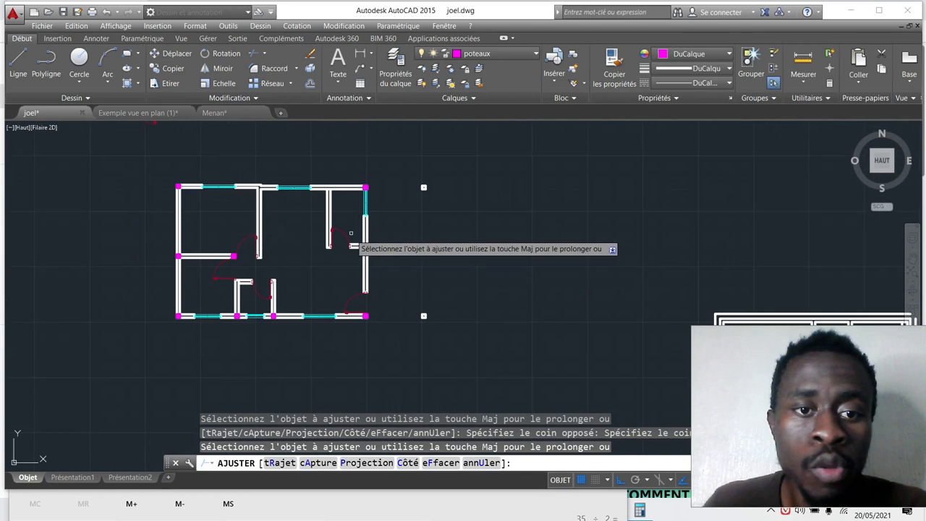
{"action": "scroll", "coordinate": [307, 233], "scroll_direction": "down", "scroll_amount": 4}
{"action": "scroll", "coordinate": [395, 257], "scroll_direction": "up", "scroll_amount": 3}
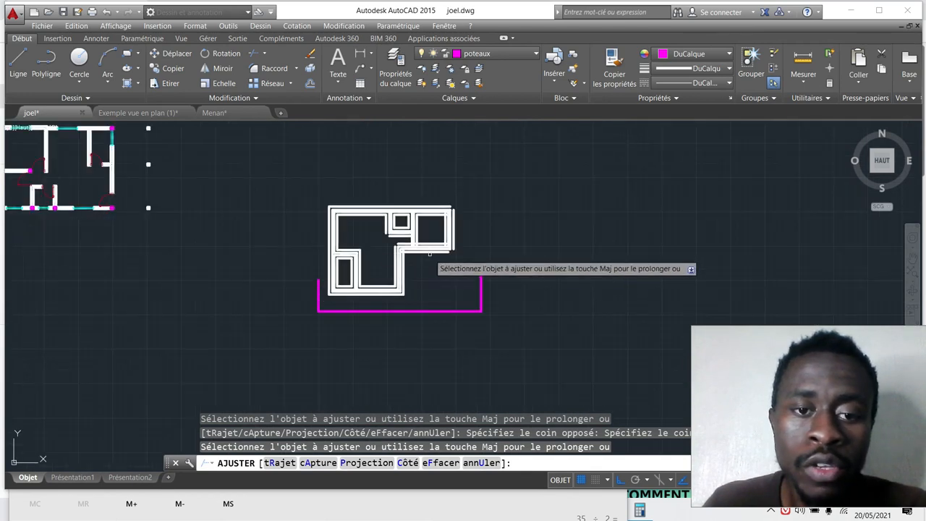
{"action": "scroll", "coordinate": [152, 181], "scroll_direction": "down", "scroll_amount": 3}
{"action": "scroll", "coordinate": [126, 193], "scroll_direction": "up", "scroll_amount": 6}
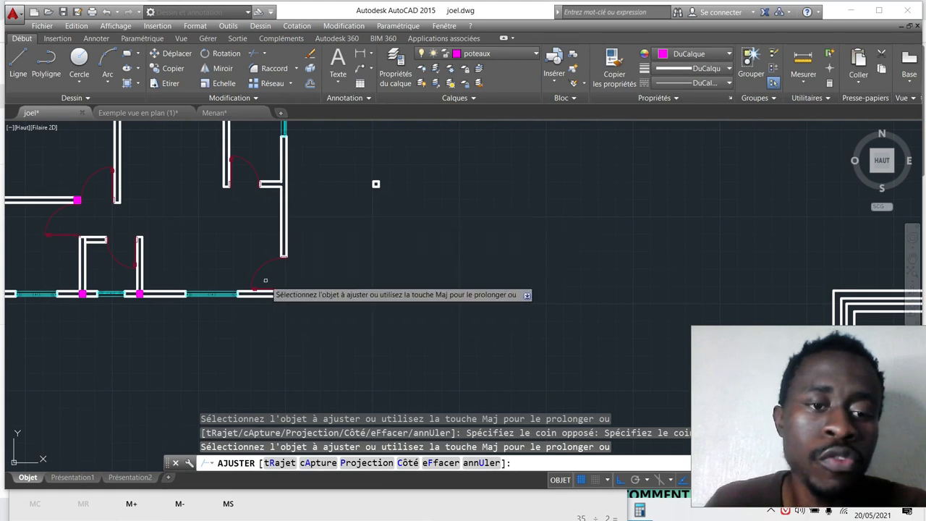
{"action": "scroll", "coordinate": [246, 280], "scroll_direction": "down", "scroll_amount": 5}
{"action": "scroll", "coordinate": [243, 271], "scroll_direction": "up", "scroll_amount": 4}
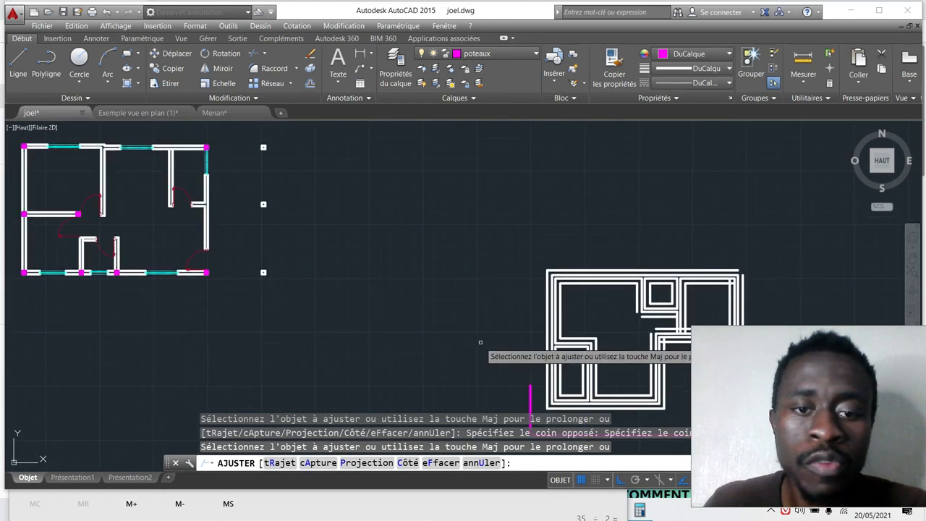
{"action": "scroll", "coordinate": [485, 311], "scroll_direction": "down", "scroll_amount": 2}
{"action": "scroll", "coordinate": [507, 316], "scroll_direction": "up", "scroll_amount": 4}
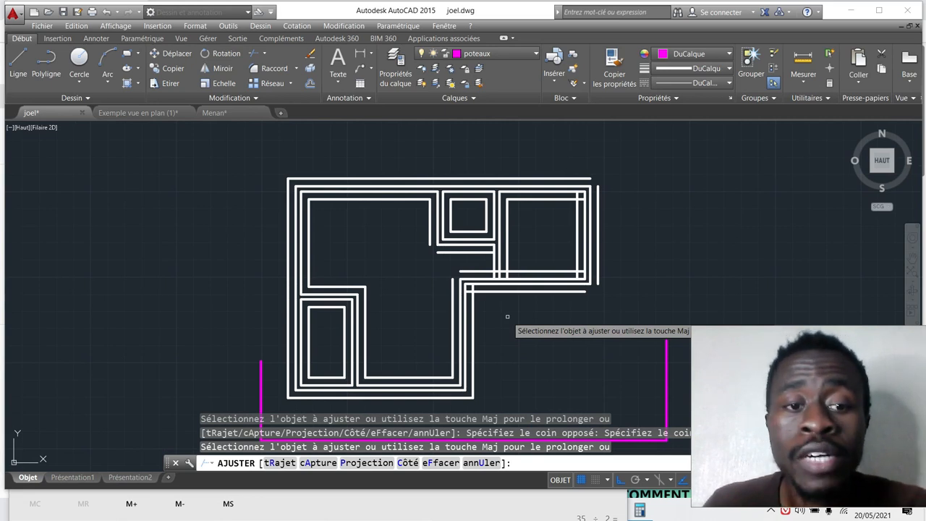
{"action": "scroll", "coordinate": [507, 316], "scroll_direction": "up", "scroll_amount": 5}
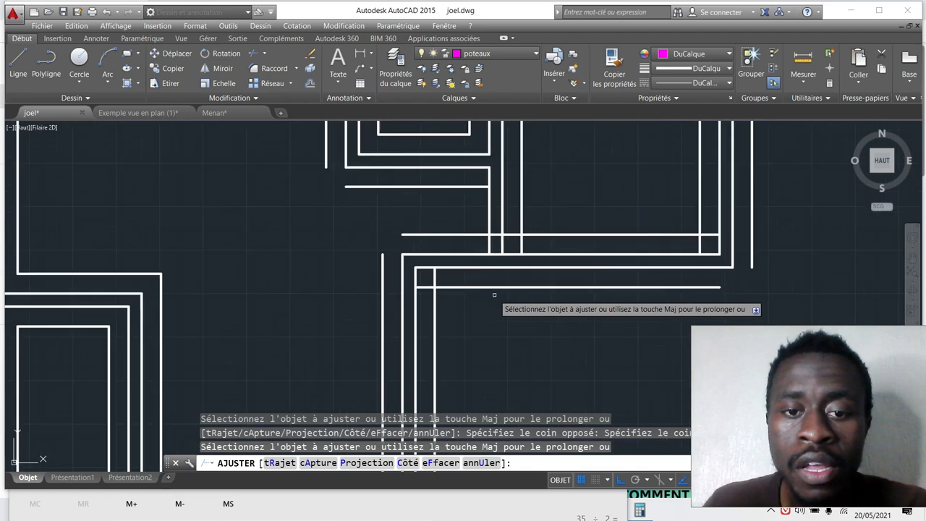
{"action": "scroll", "coordinate": [400, 287], "scroll_direction": "down", "scroll_amount": 6}
{"action": "scroll", "coordinate": [399, 287], "scroll_direction": "up", "scroll_amount": 5}
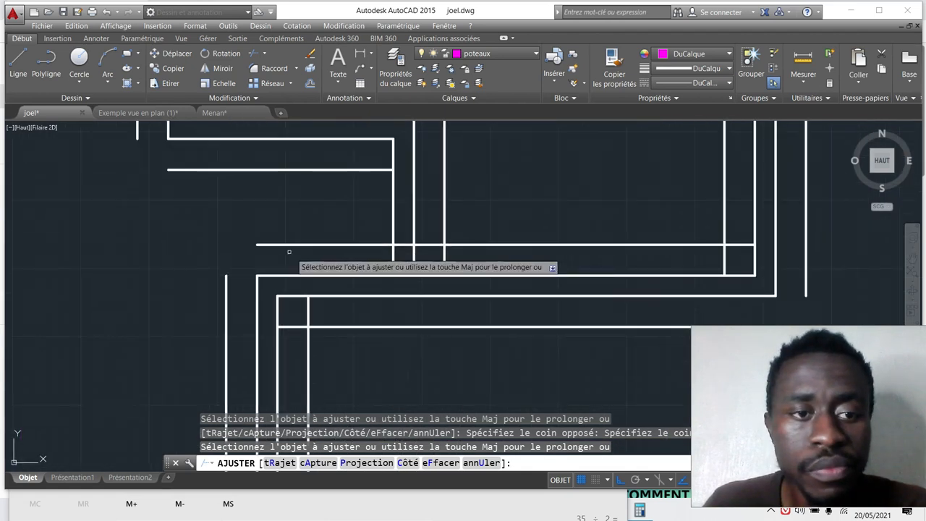
- Draw a vertical guide line left of the open corner where the central wall turns toward the right room
{"action": "left_click", "coordinate": [19, 64]}
{"action": "left_click", "coordinate": [126, 199]}
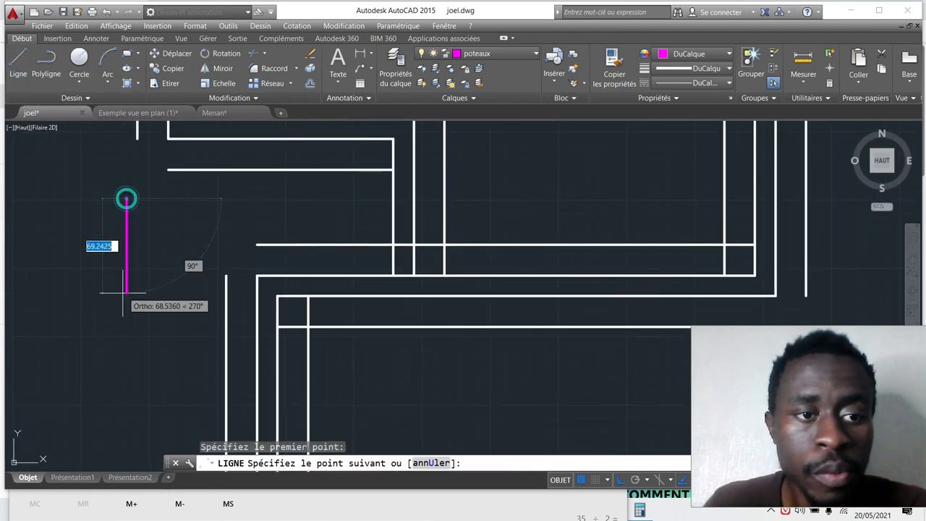
{"action": "left_click", "coordinate": [125, 303]}
{"action": "right_click", "coordinate": [164, 309]}
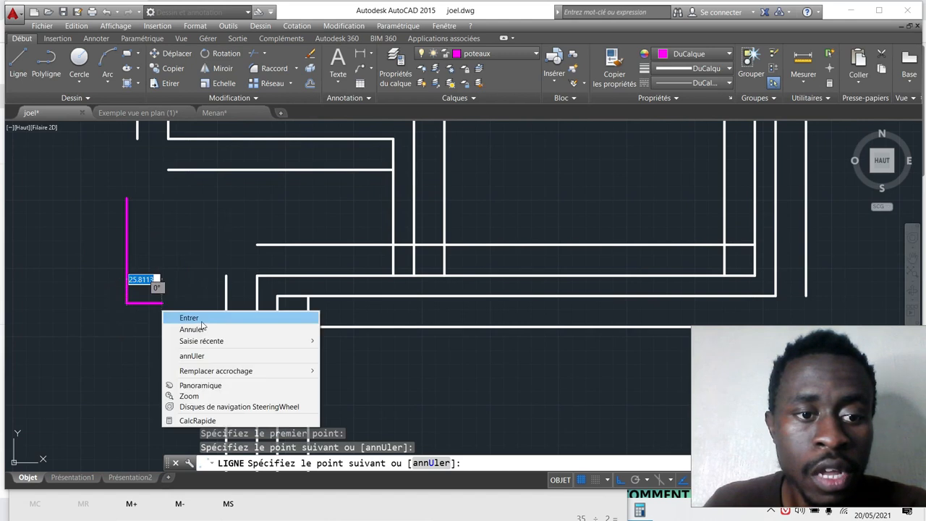
{"action": "left_click", "coordinate": [186, 316]}
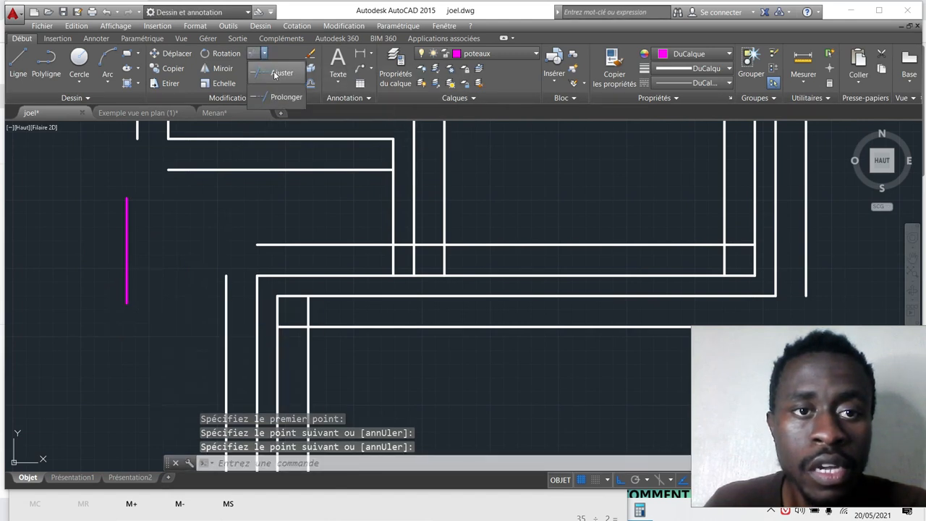
- Extend the horizontal offset line left to the guide line and the vertical offset line up to meet it
{"action": "left_click", "coordinate": [286, 97]}
{"action": "key", "text": "Return"}
{"action": "left_click", "coordinate": [285, 255]}
{"action": "left_click", "coordinate": [262, 229]}
{"action": "left_click", "coordinate": [199, 286]}
{"action": "left_click", "coordinate": [238, 317]}
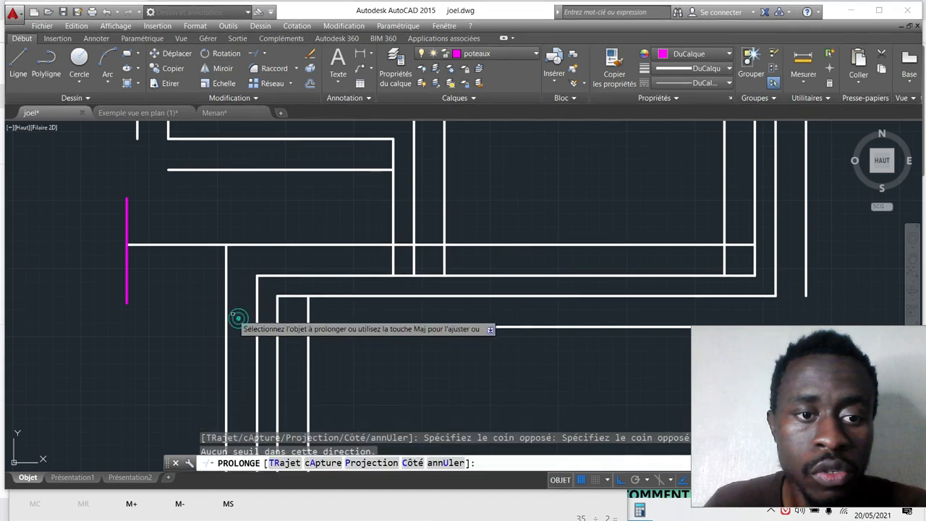
- Trim the horizontal offset line's excess between the guide line and the vertical offset line to close the central corner
{"action": "left_click", "coordinate": [267, 55]}
{"action": "left_click", "coordinate": [276, 70]}
{"action": "key", "text": "Return"}
{"action": "left_click", "coordinate": [191, 318]}
{"action": "left_click", "coordinate": [193, 317]}
{"action": "left_click", "coordinate": [144, 215]}
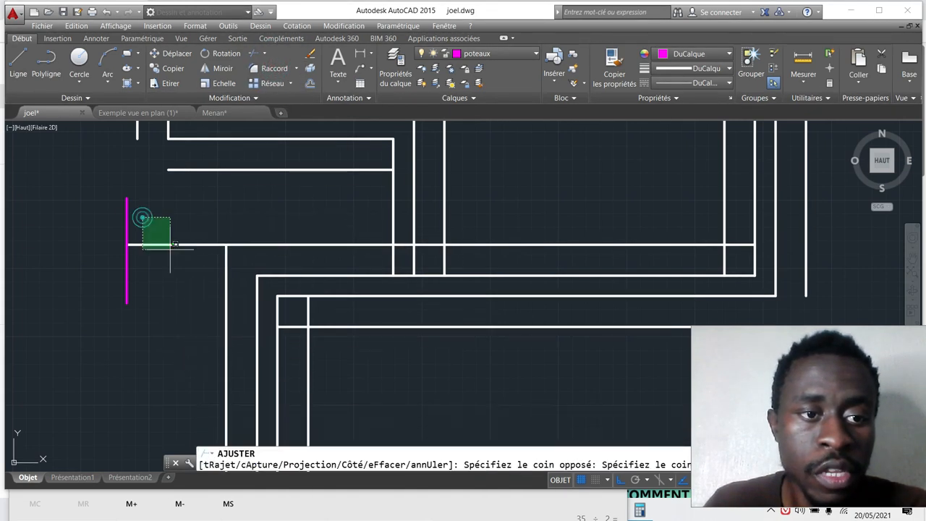
{"action": "left_click", "coordinate": [183, 271]}
{"action": "left_click", "coordinate": [153, 296]}
{"action": "left_click", "coordinate": [106, 233]}
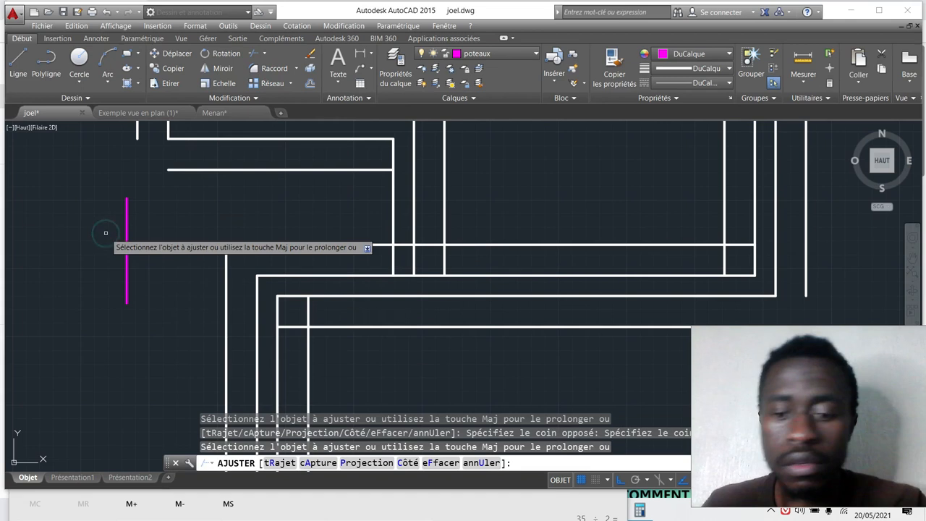
- Delete the vertical guide line beside the central corner
{"action": "key", "text": "Escape"}
{"action": "key", "text": "Escape"}
{"action": "left_click", "coordinate": [155, 283]}
{"action": "left_click", "coordinate": [104, 238]}
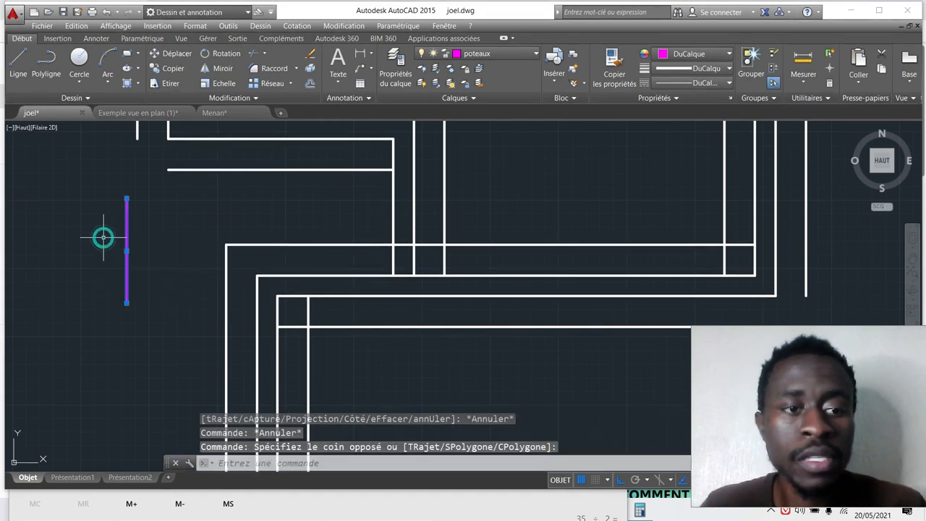
{"action": "key", "text": "Delete"}
{"action": "scroll", "coordinate": [211, 250], "scroll_direction": "down", "scroll_amount": 4}
{"action": "scroll", "coordinate": [228, 268], "scroll_direction": "up", "scroll_amount": 4}
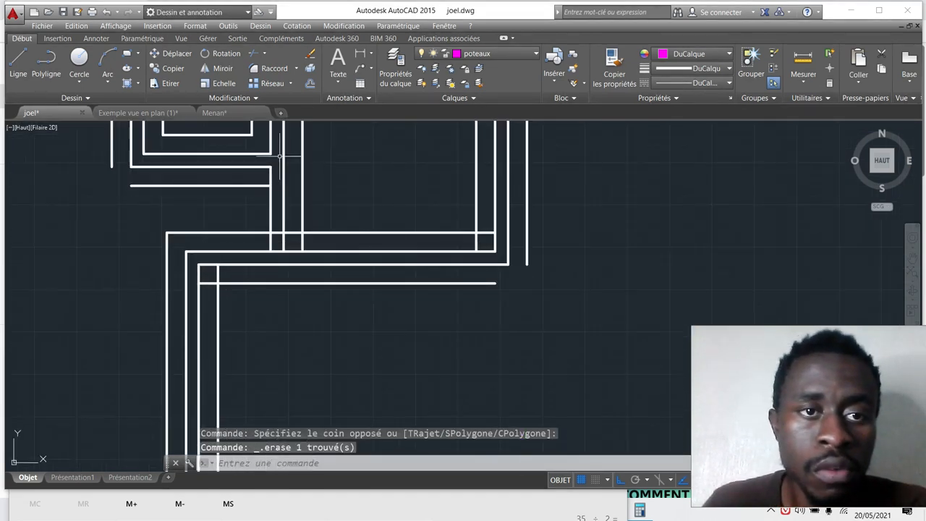
- Trim the crossing outer offset lines at the plan's inside corner below the right room
{"action": "left_click", "coordinate": [279, 74]}
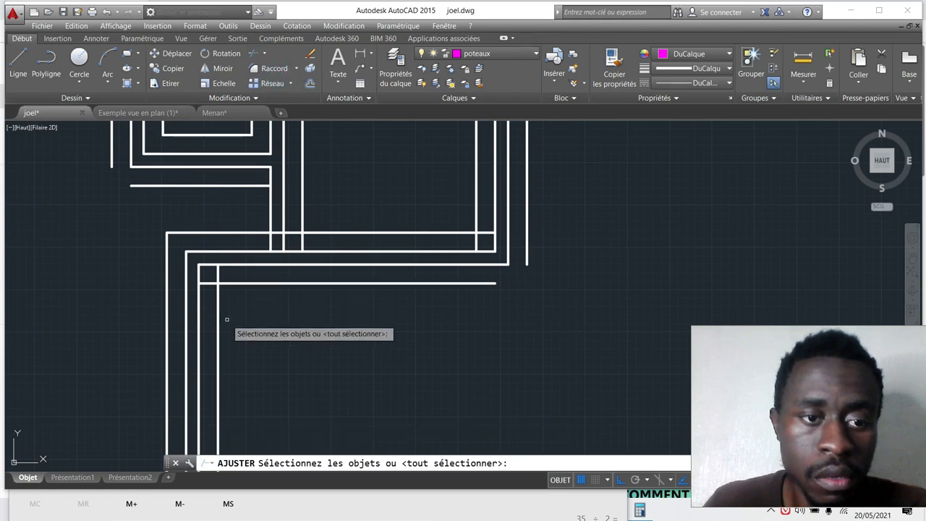
{"action": "scroll", "coordinate": [209, 263], "scroll_direction": "up", "scroll_amount": 3}
{"action": "left_click", "coordinate": [218, 292]}
{"action": "left_click", "coordinate": [232, 265]}
{"action": "left_click", "coordinate": [261, 270]}
{"action": "scroll", "coordinate": [244, 270], "scroll_direction": "down", "scroll_amount": 4}
- Try to trim the crossing offset lines where the right room's left partition meets the lower wall, and undo the last trim
{"action": "scroll", "coordinate": [306, 240], "scroll_direction": "up", "scroll_amount": 4}
{"action": "left_click", "coordinate": [338, 223]}
{"action": "left_click", "coordinate": [331, 195]}
{"action": "left_click", "coordinate": [372, 219]}
{"action": "left_click", "coordinate": [312, 220]}
{"action": "left_click", "coordinate": [341, 225]}
{"action": "left_click", "coordinate": [272, 225]}
{"action": "left_click", "coordinate": [275, 222]}
{"action": "left_click", "coordinate": [297, 191]}
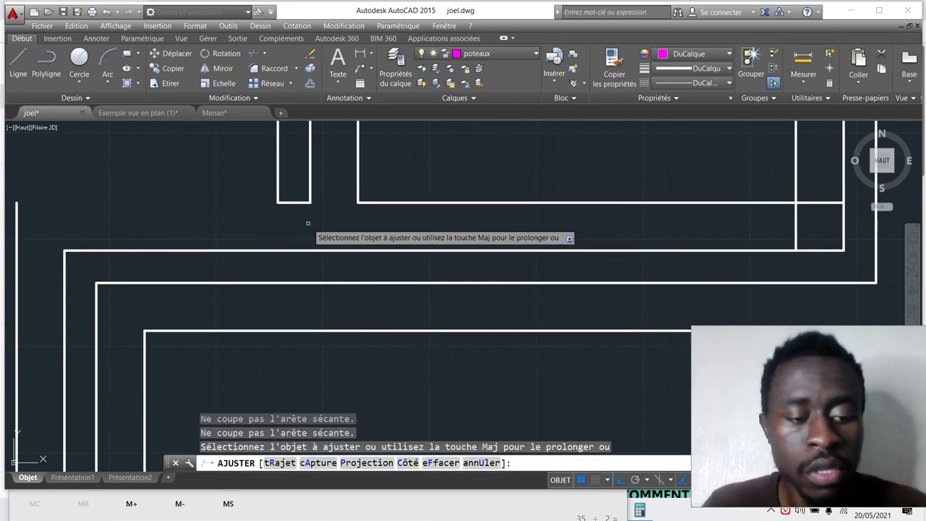
{"action": "key", "text": "ctrl+z"}
- Try again to trim the offset lines left of the partition, and undo the trims made at this junction
{"action": "left_click", "coordinate": [302, 220]}
{"action": "left_click", "coordinate": [289, 194]}
{"action": "scroll", "coordinate": [349, 291], "scroll_direction": "down", "scroll_amount": 2}
{"action": "scroll", "coordinate": [343, 265], "scroll_direction": "up", "scroll_amount": 2}
{"action": "key", "text": "ctrl+z"}
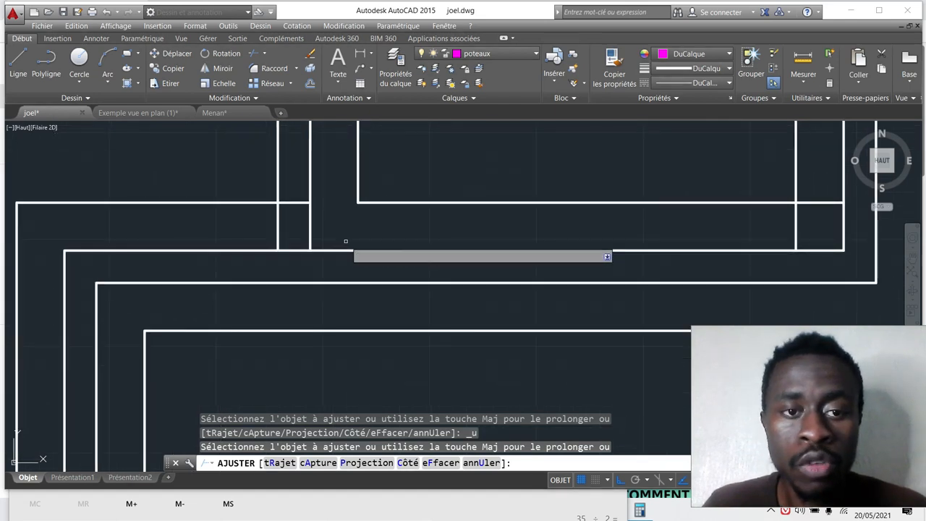
{"action": "left_click", "coordinate": [307, 224]}
{"action": "left_click", "coordinate": [287, 189]}
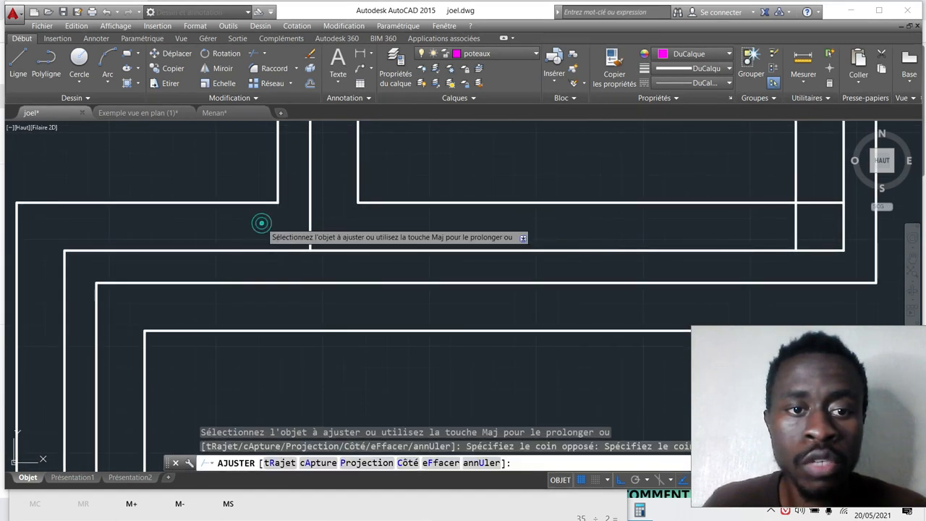
{"action": "scroll", "coordinate": [331, 269], "scroll_direction": "down", "scroll_amount": 3}
{"action": "scroll", "coordinate": [325, 261], "scroll_direction": "up", "scroll_amount": 2}
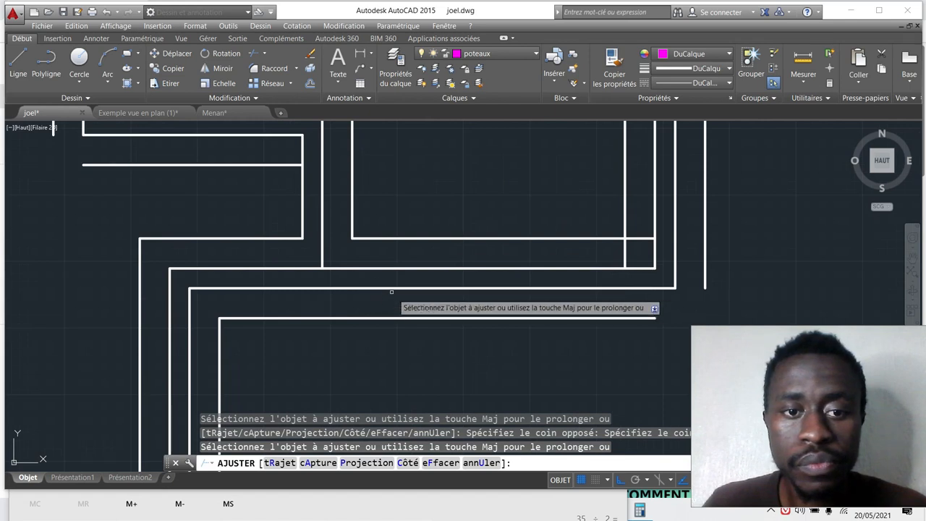
{"action": "key", "text": "ctrl+z"}
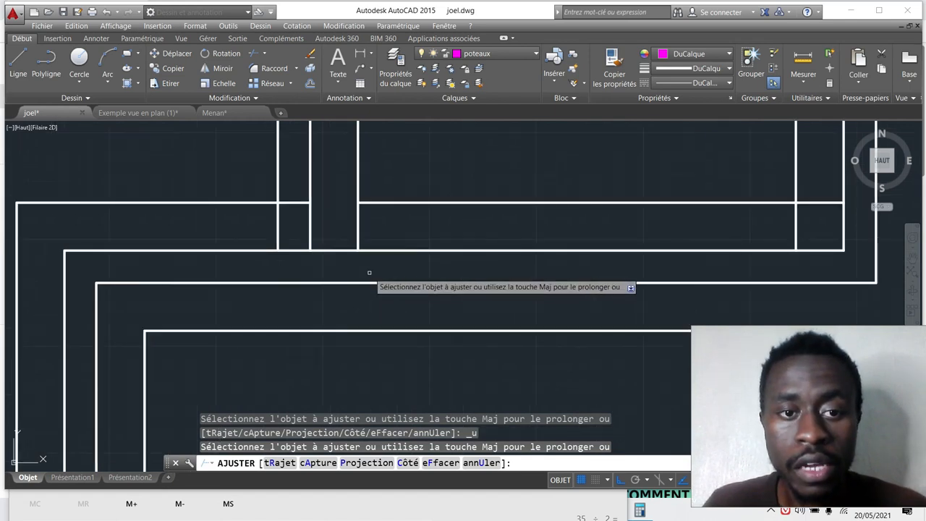
- Trim the lower wall line between the partition's two faces and the crossing offset lines left of the partition
{"action": "left_click", "coordinate": [348, 262]}
{"action": "left_click", "coordinate": [331, 242]}
{"action": "left_click", "coordinate": [305, 221]}
{"action": "left_click", "coordinate": [290, 196]}
{"action": "left_click", "coordinate": [268, 228]}
{"action": "left_click", "coordinate": [291, 235]}
{"action": "scroll", "coordinate": [348, 280], "scroll_direction": "down", "scroll_amount": 1}
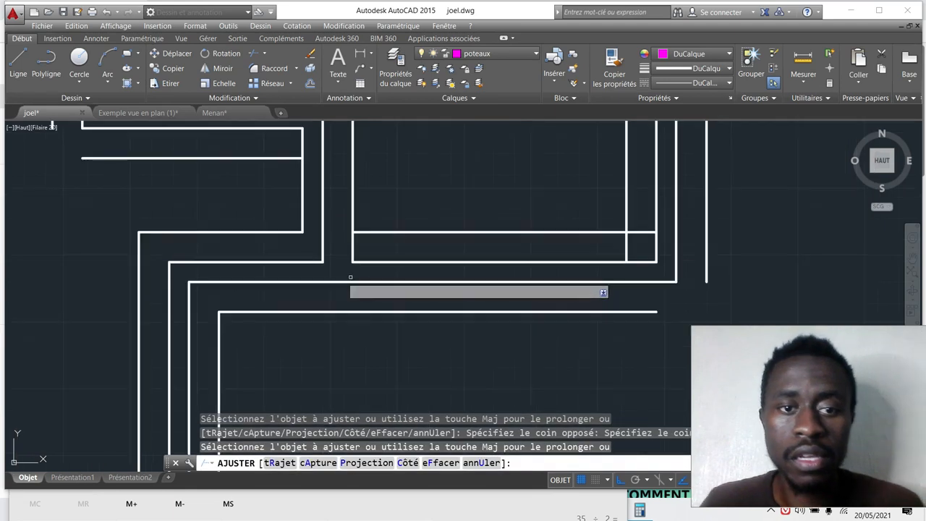
- Trim the crossing offset lines at the lower-right corner of the right room
{"action": "scroll", "coordinate": [669, 247], "scroll_direction": "up", "scroll_amount": 2}
{"action": "left_click", "coordinate": [624, 201]}
{"action": "left_click", "coordinate": [618, 244]}
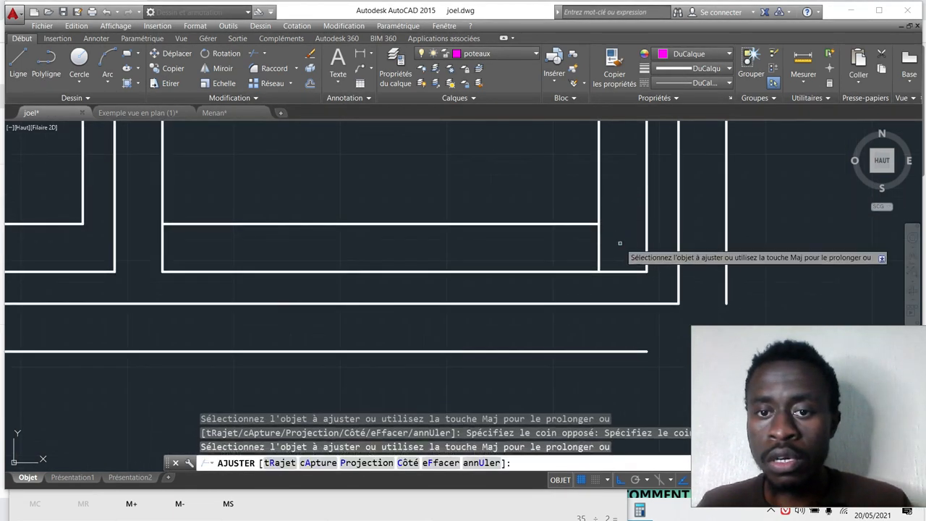
{"action": "scroll", "coordinate": [500, 246], "scroll_direction": "down", "scroll_amount": 1}
{"action": "scroll", "coordinate": [298, 251], "scroll_direction": "down", "scroll_amount": 1}
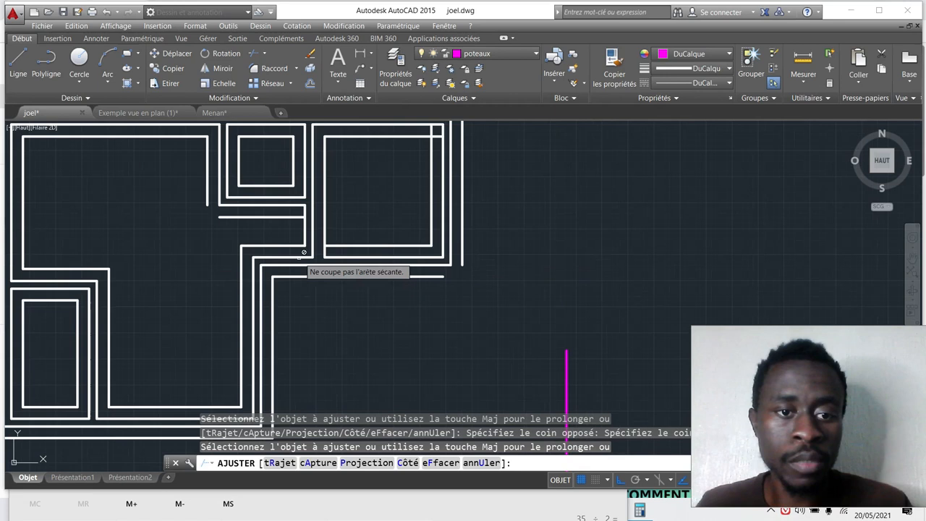
{"action": "scroll", "coordinate": [487, 265], "scroll_direction": "up", "scroll_amount": 2}
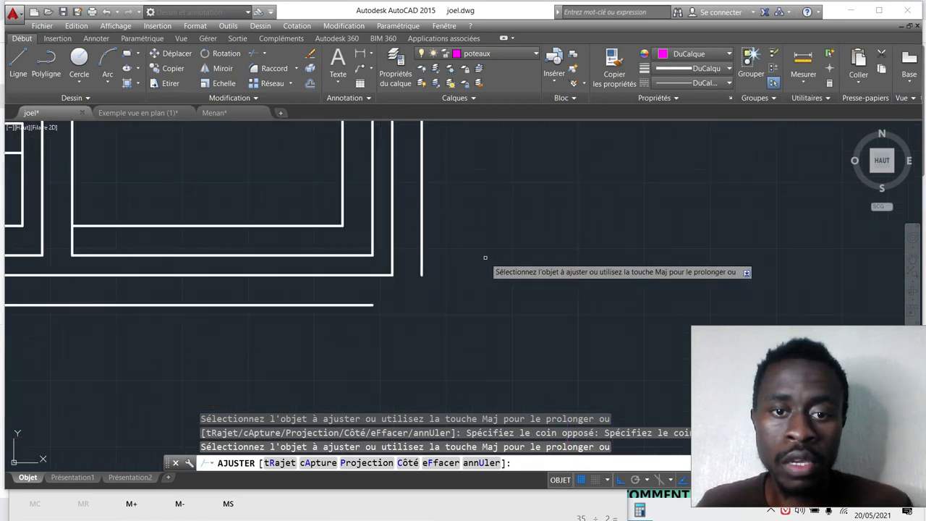
- Draw an L-shaped pair of helper lines just outside the lower-right corner of the right room, below and beyond both outer offset lines
{"action": "left_click", "coordinate": [19, 63]}
{"action": "left_click", "coordinate": [309, 325]}
{"action": "left_click", "coordinate": [552, 325]}
{"action": "left_click", "coordinate": [552, 249]}
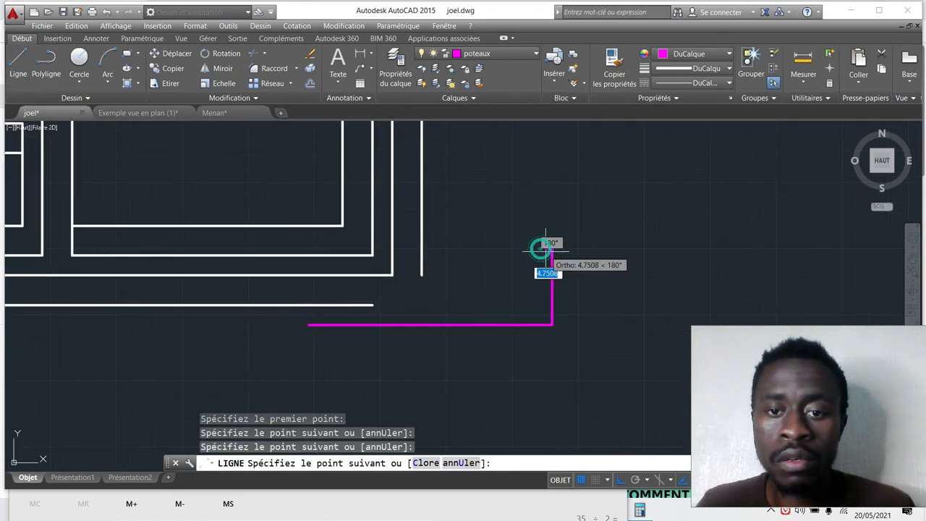
{"action": "key", "text": "Return"}
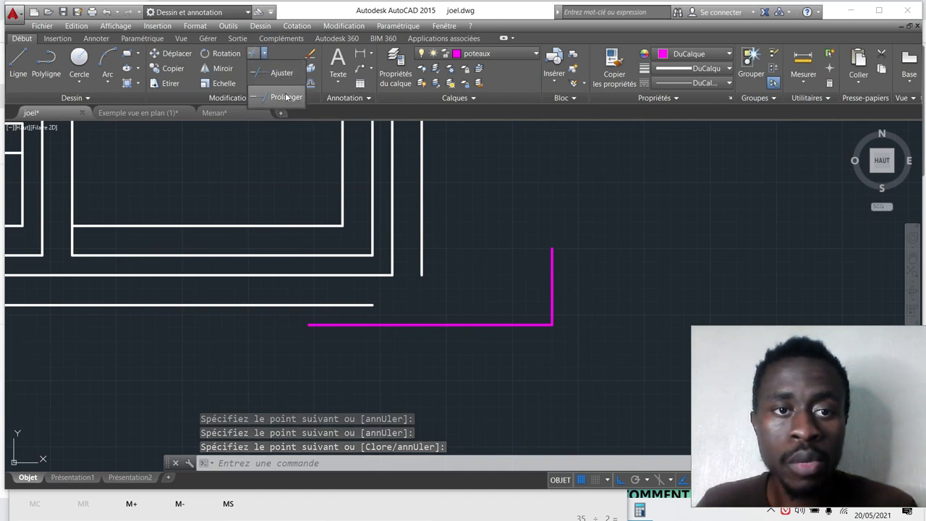
- Extend the right room's outer right and lower offset lines so they meet at the lower-right corner
{"action": "left_click", "coordinate": [286, 97]}
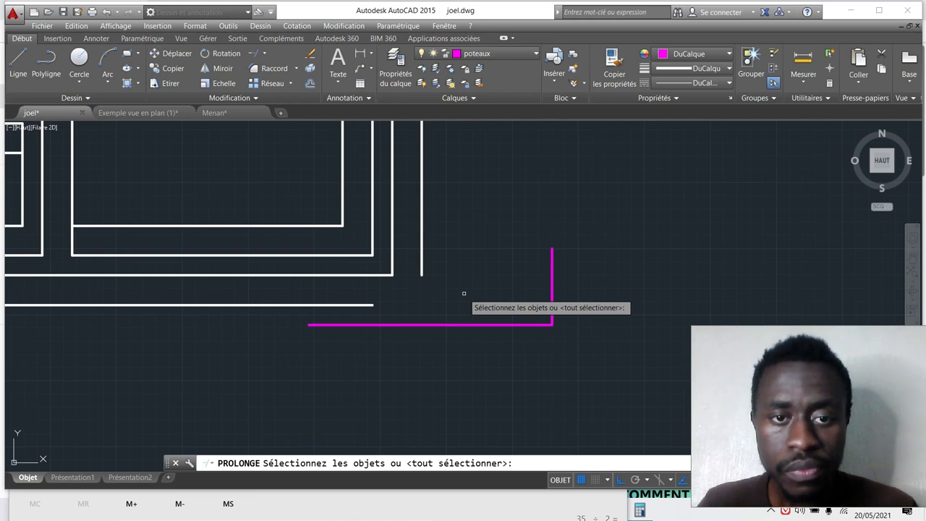
{"action": "left_click", "coordinate": [422, 272]}
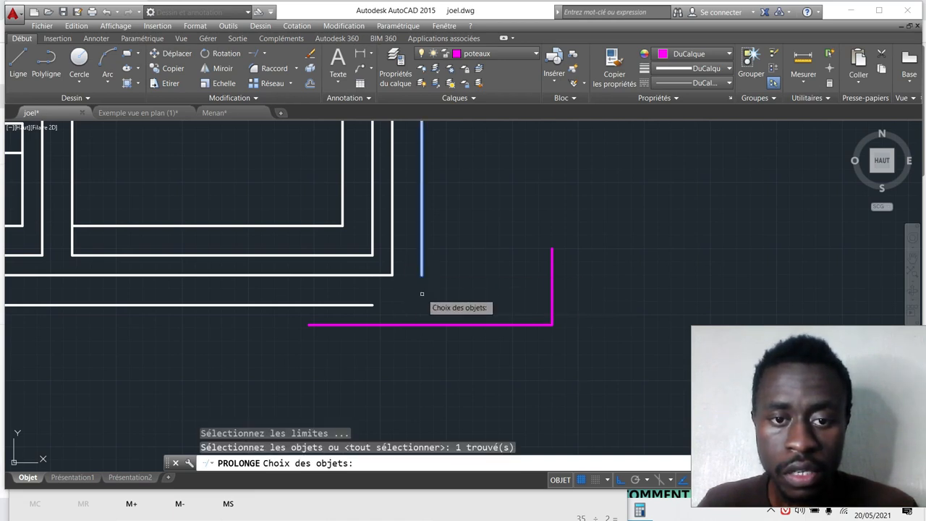
{"action": "scroll", "coordinate": [422, 292], "scroll_direction": "down", "scroll_amount": 3}
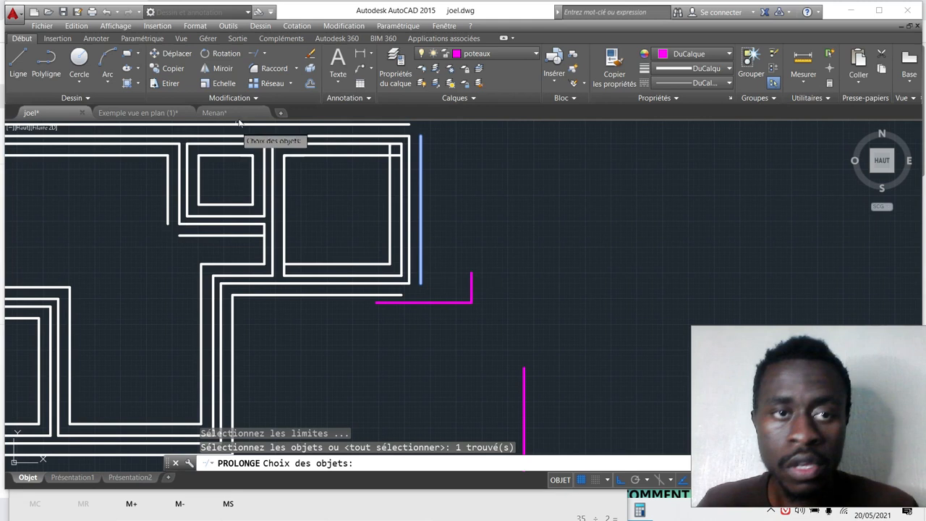
{"action": "left_click", "coordinate": [274, 95]}
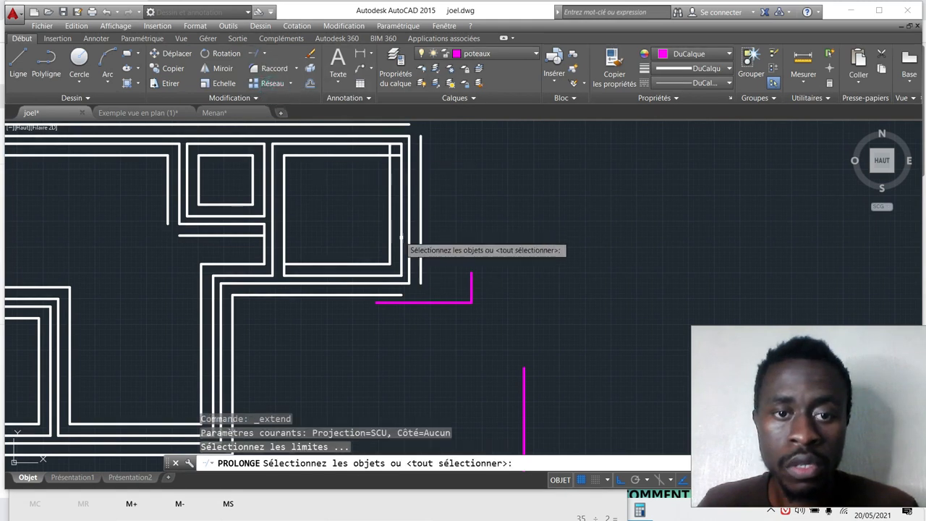
{"action": "key", "text": "Return"}
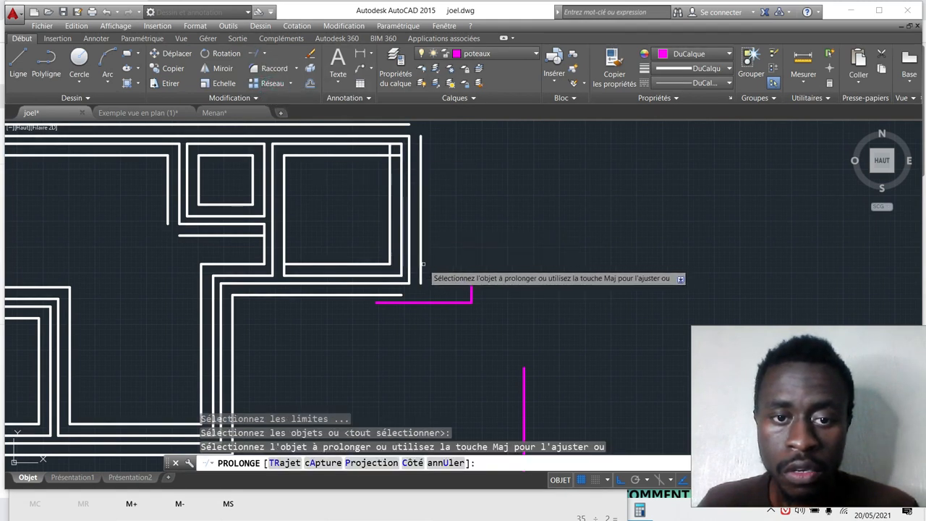
{"action": "left_click", "coordinate": [421, 264]}
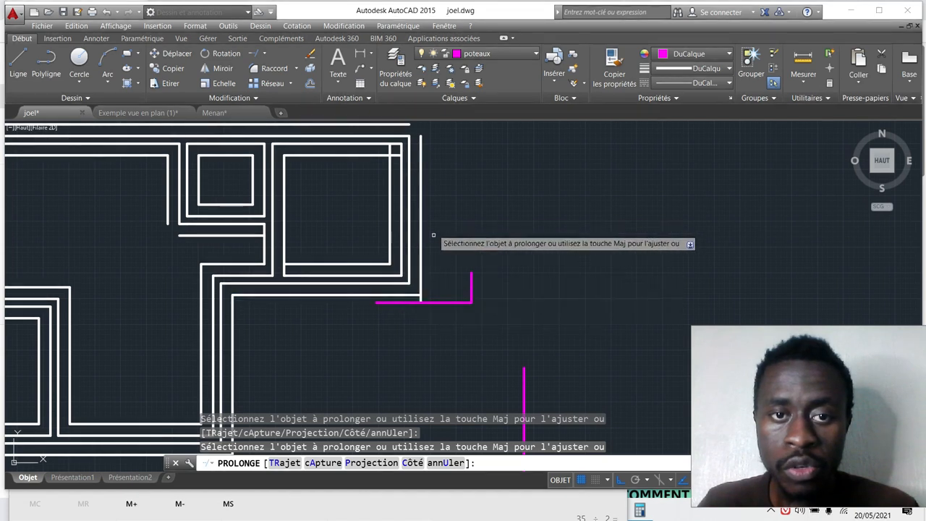
- Trim the outer right line's overshoot below the lower offset line at the right room's lower-right corner
{"action": "scroll", "coordinate": [425, 293], "scroll_direction": "up", "scroll_amount": 4}
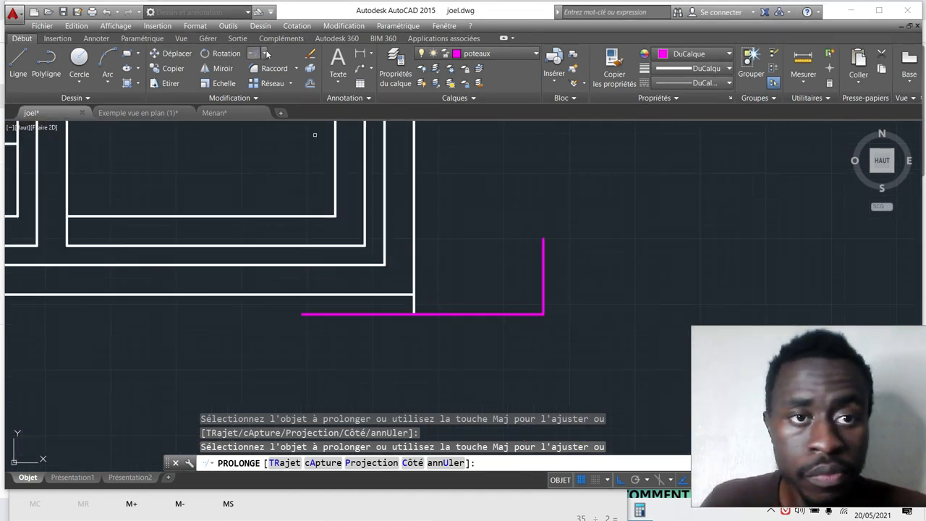
{"action": "left_click", "coordinate": [281, 75]}
{"action": "key", "text": "Return"}
{"action": "left_click", "coordinate": [450, 294]}
{"action": "left_click", "coordinate": [407, 302]}
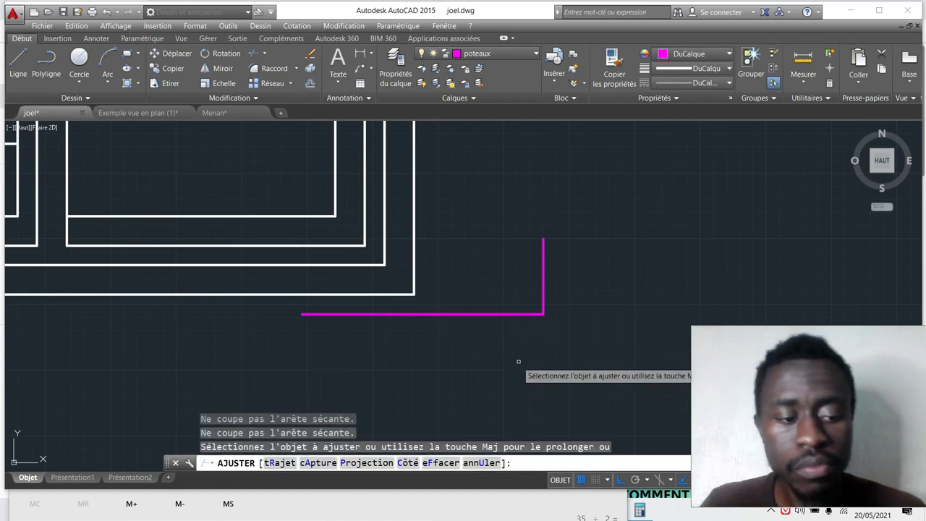
{"action": "key", "text": "Escape"}
{"action": "key", "text": "Escape"}
- Erase the two magenta helper lines beside the right room's lower-right corner
{"action": "left_click", "coordinate": [569, 366]}
{"action": "left_click", "coordinate": [461, 225]}
{"action": "key", "text": "Delete"}
- Try drawing a horizontal line leftward from the open end of the offset line below the small room, and undo it
{"action": "scroll", "coordinate": [500, 282], "scroll_direction": "down", "scroll_amount": 4}
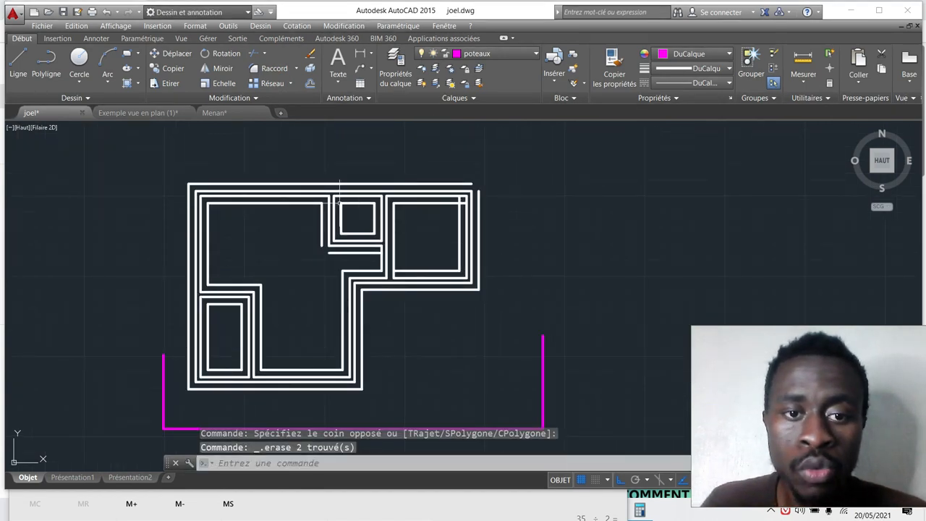
{"action": "scroll", "coordinate": [323, 218], "scroll_direction": "up", "scroll_amount": 6}
{"action": "scroll", "coordinate": [322, 225], "scroll_direction": "down", "scroll_amount": 2}
{"action": "left_click", "coordinate": [18, 63]}
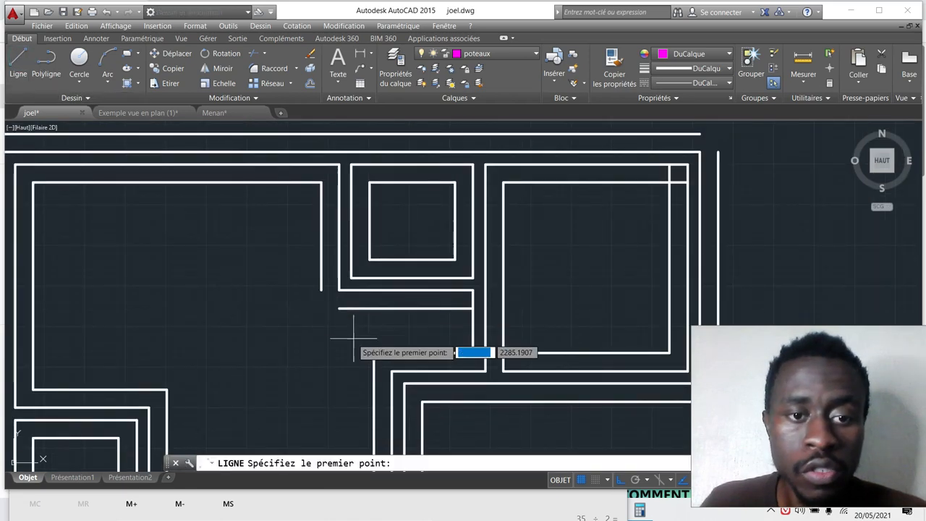
{"action": "left_click", "coordinate": [339, 309]}
{"action": "left_click", "coordinate": [269, 309]}
{"action": "right_click", "coordinate": [269, 310]}
{"action": "left_click", "coordinate": [292, 317]}
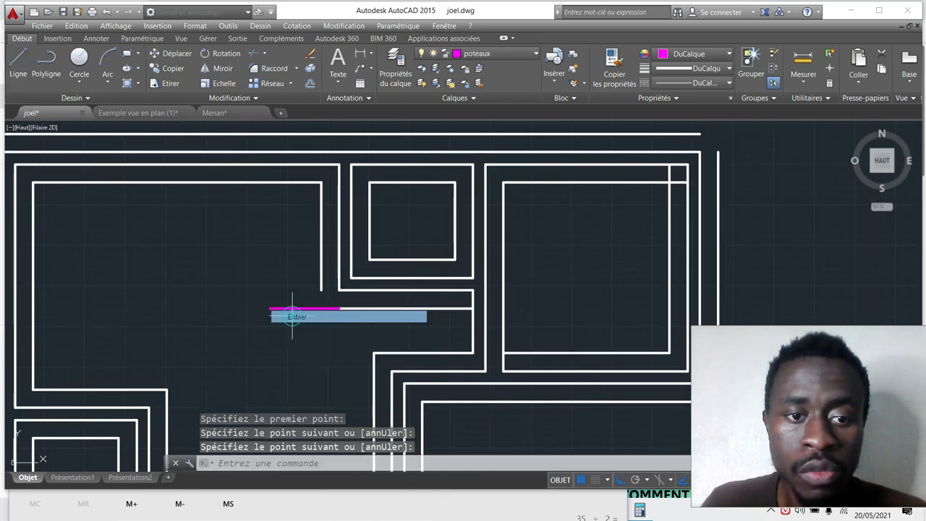
{"action": "key", "text": "ctrl+z"}
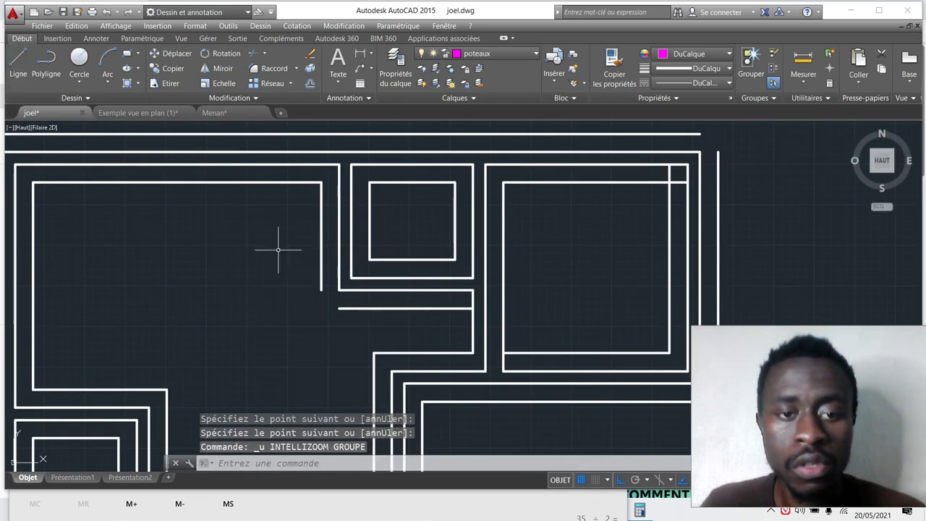
- Extend the offset line below the small room leftward and the offset line on its left side downward until they cross
{"action": "left_click", "coordinate": [276, 95]}
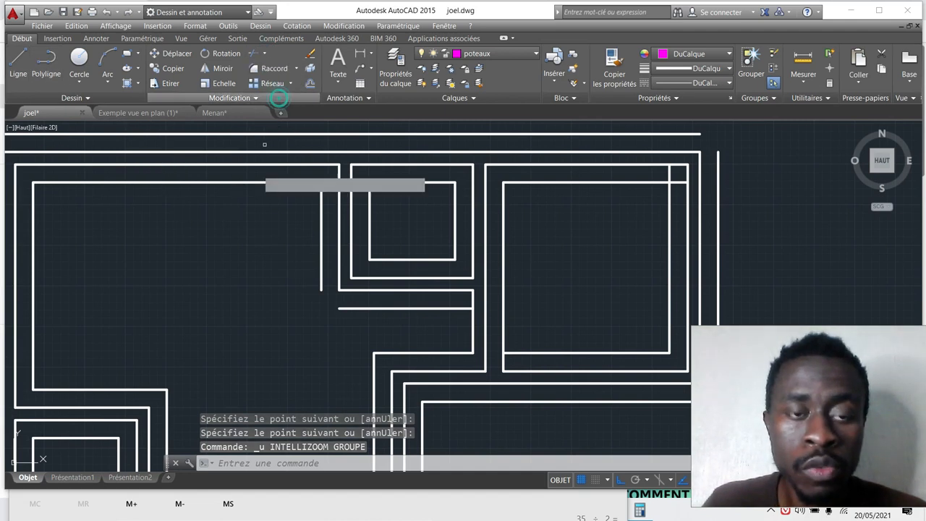
{"action": "scroll", "coordinate": [344, 311], "scroll_direction": "down", "scroll_amount": 3}
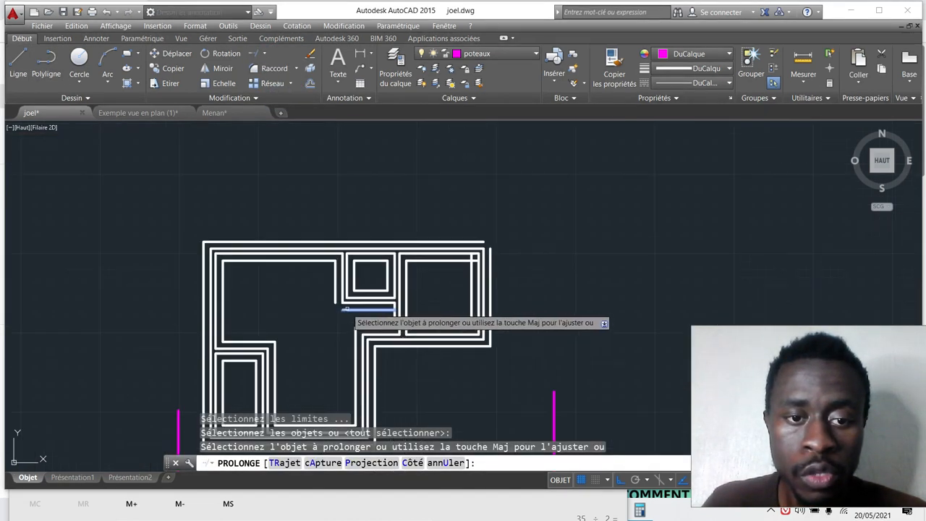
{"action": "left_click", "coordinate": [346, 309]}
{"action": "left_click", "coordinate": [334, 290]}
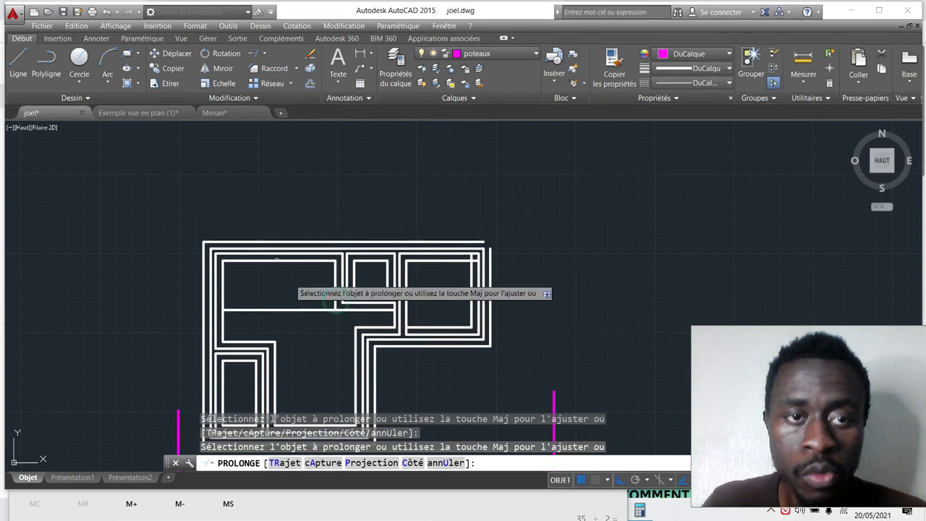
- Trim the extended horizontal line's excess left of the corner outside the small room
{"action": "left_click", "coordinate": [282, 73]}
{"action": "key", "text": "Return"}
{"action": "left_click", "coordinate": [310, 292]}
{"action": "left_click", "coordinate": [306, 326]}
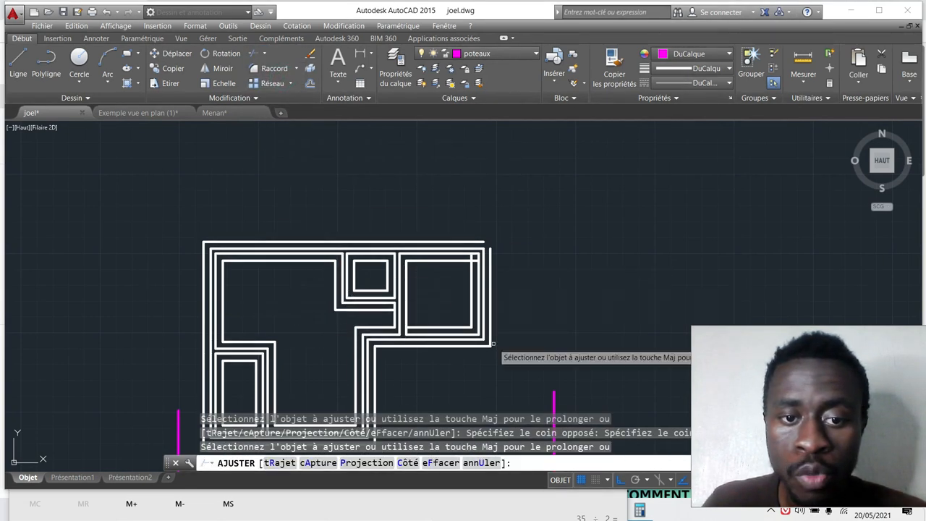
- Trim the crossing inner offset lines at the upper-right corner of the right room
{"action": "scroll", "coordinate": [471, 275], "scroll_direction": "up", "scroll_amount": 5}
{"action": "left_click", "coordinate": [406, 246]}
{"action": "left_click", "coordinate": [410, 282]}
{"action": "left_click", "coordinate": [406, 247]}
{"action": "left_click", "coordinate": [343, 228]}
{"action": "scroll", "coordinate": [298, 358], "scroll_direction": "down", "scroll_amount": 2}
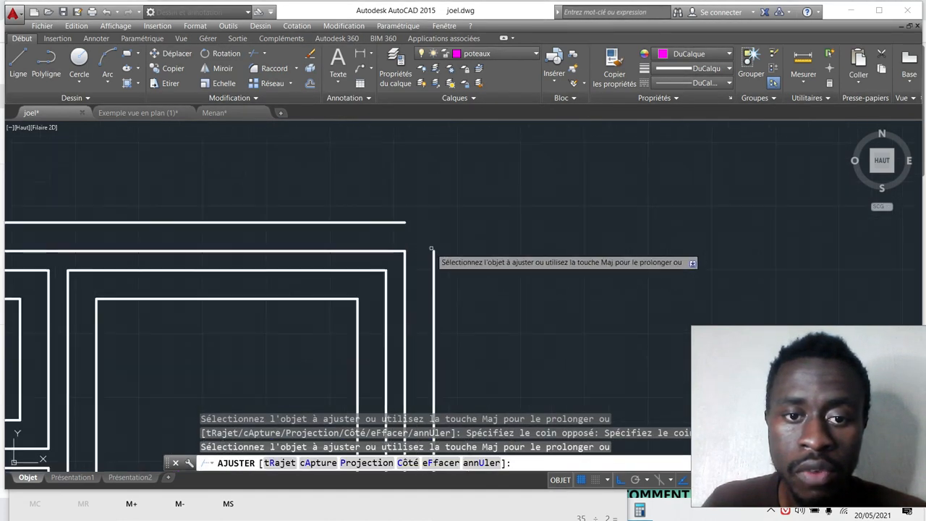
- Set the object colour to DuBloc and draw a vertical line upward from the upper end of the outer right offset line
{"action": "left_click", "coordinate": [29, 61]}
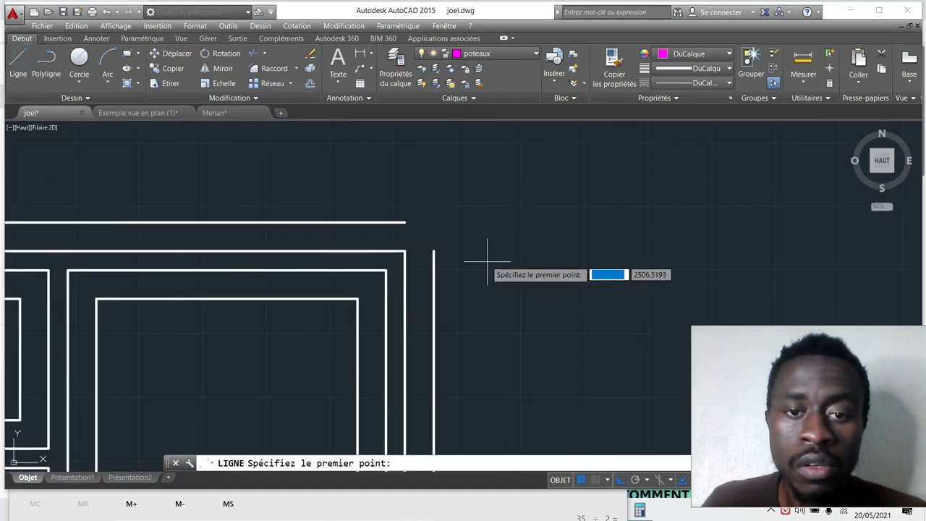
{"action": "left_click", "coordinate": [693, 55]}
{"action": "left_click", "coordinate": [677, 85]}
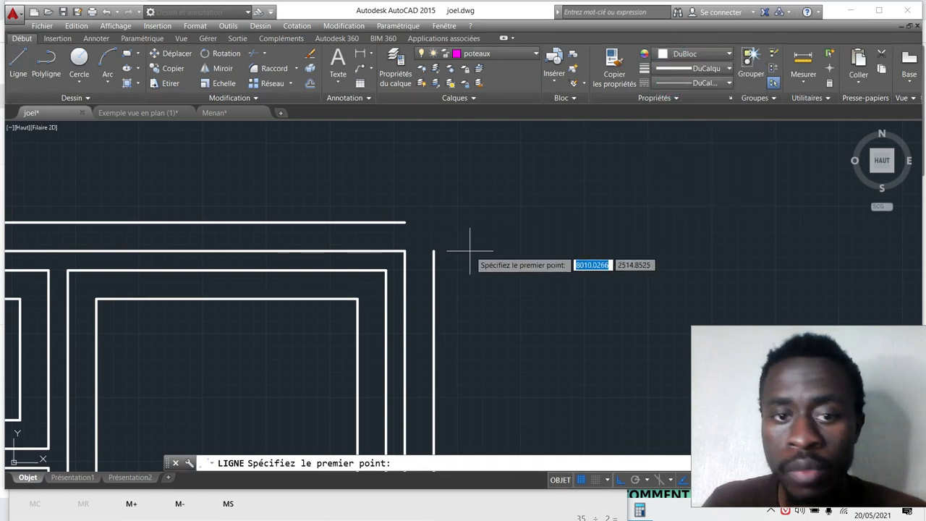
{"action": "left_click", "coordinate": [433, 251]}
{"action": "left_click", "coordinate": [434, 176]}
{"action": "right_click", "coordinate": [441, 181]}
{"action": "left_click", "coordinate": [456, 185]}
- Draw a horizontal line rightward from the end of the outer top offset line, past the new vertical line
{"action": "right_click", "coordinate": [434, 192]}
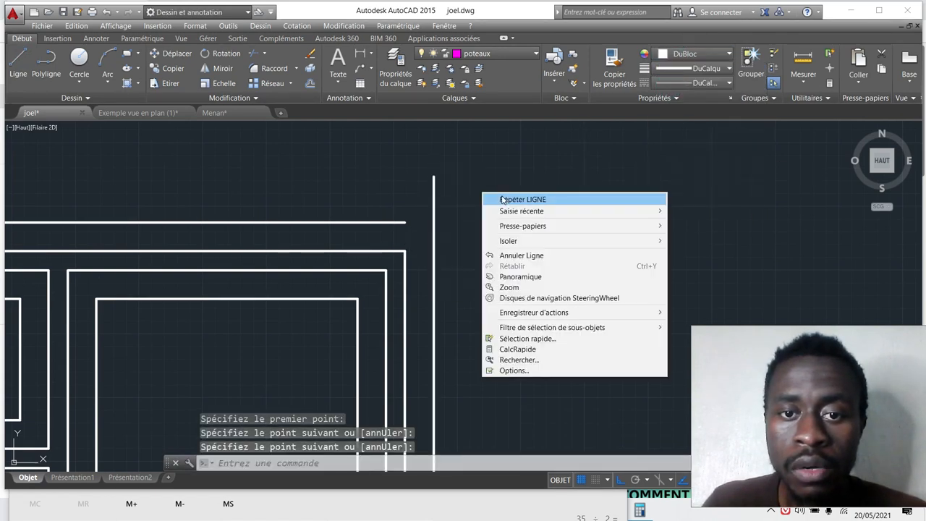
{"action": "left_click", "coordinate": [505, 198]}
{"action": "left_click", "coordinate": [405, 223]}
{"action": "left_click", "coordinate": [491, 222]}
{"action": "right_click", "coordinate": [491, 230]}
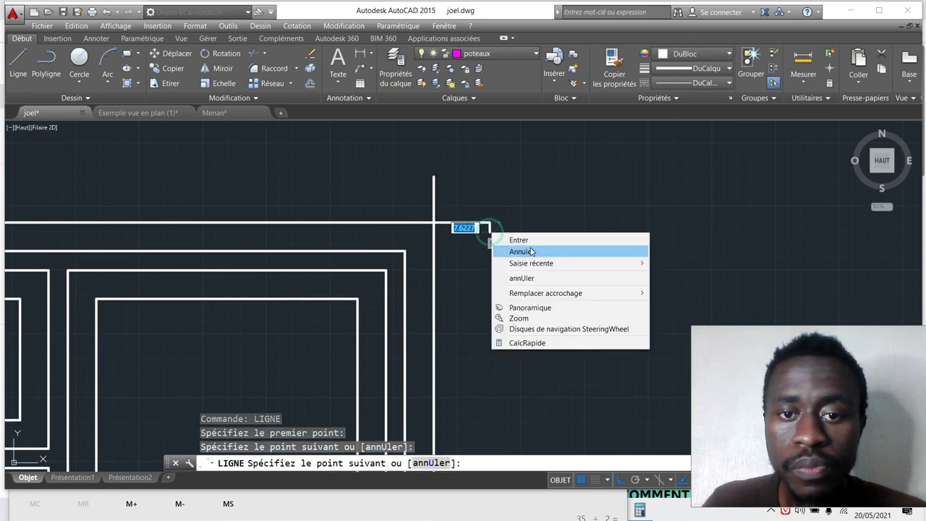
{"action": "left_click", "coordinate": [529, 248]}
- Trim the overshooting ends of the two crossing lines at the plan's outer upper-right corner
{"action": "left_click", "coordinate": [265, 56]}
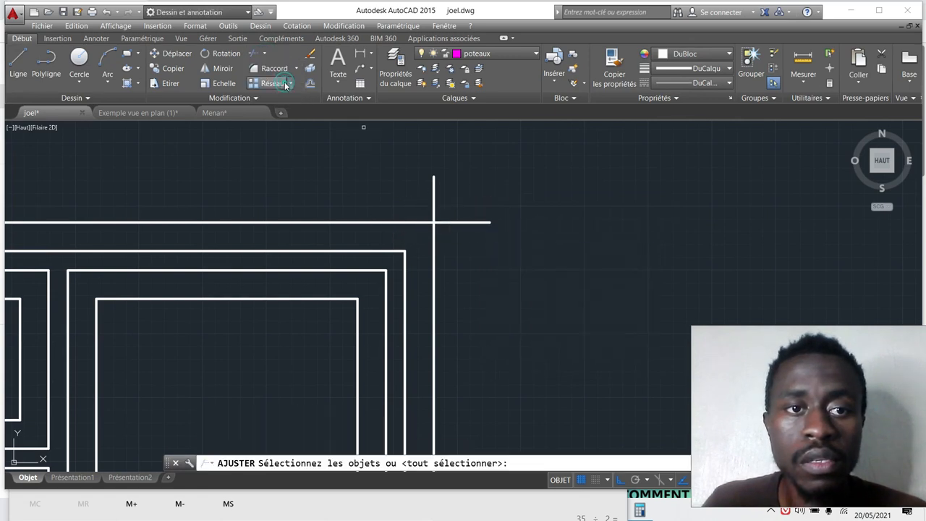
{"action": "right_click", "coordinate": [395, 191]}
{"action": "left_click", "coordinate": [417, 191]}
{"action": "left_click", "coordinate": [449, 201]}
{"action": "left_click", "coordinate": [463, 206]}
{"action": "left_click", "coordinate": [467, 244]}
{"action": "scroll", "coordinate": [468, 208], "scroll_direction": "down", "scroll_amount": 8}
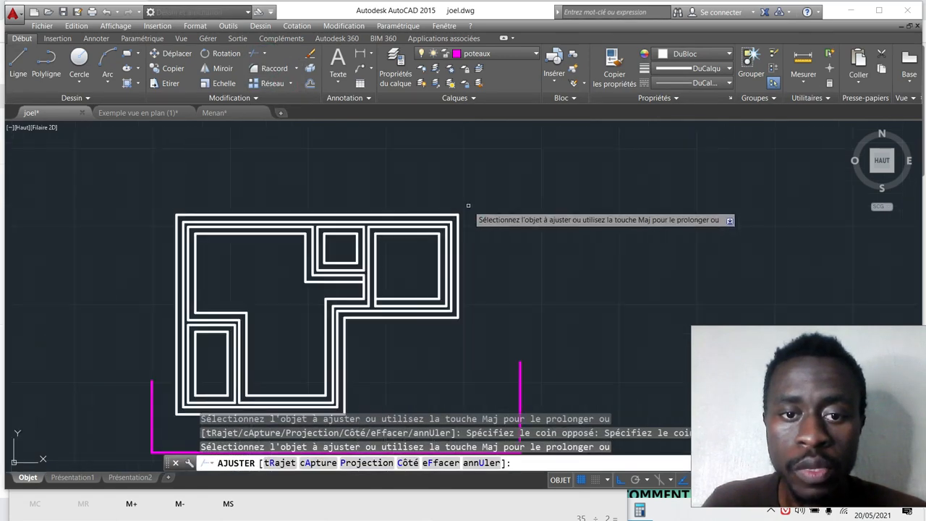
{"action": "key", "text": "Escape"}
- Erase the remaining magenta helper lines below and beside the plan
{"action": "left_click", "coordinate": [537, 381]}
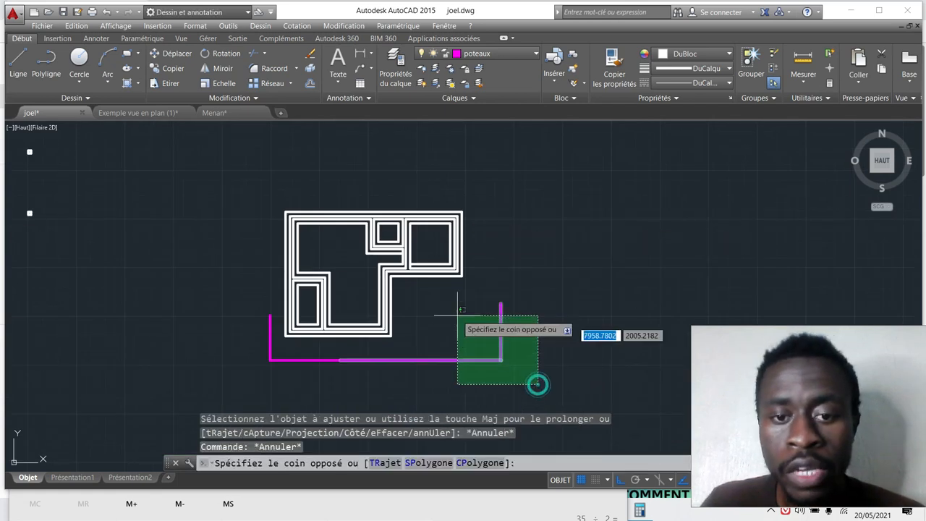
{"action": "left_click", "coordinate": [449, 307]}
{"action": "key", "text": "Delete"}
{"action": "scroll", "coordinate": [329, 363], "scroll_direction": "up", "scroll_amount": 2}
{"action": "left_click", "coordinate": [325, 365]}
{"action": "left_click", "coordinate": [264, 354]}
{"action": "left_click", "coordinate": [263, 355]}
{"action": "left_click", "coordinate": [209, 323]}
{"action": "key", "text": "Delete"}
{"action": "scroll", "coordinate": [428, 348], "scroll_direction": "down", "scroll_amount": 2}
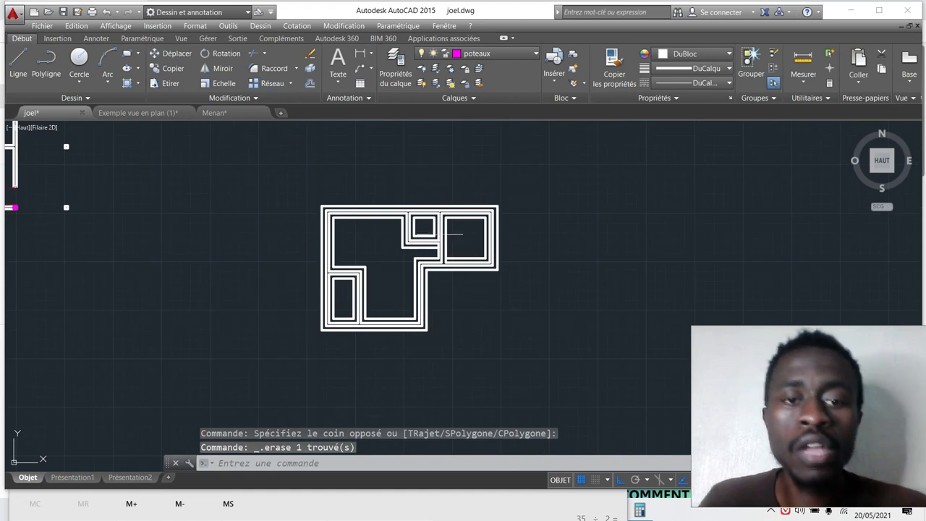
- Switch to the Calculator to review the offset distance calculation, and minimise it again
{"action": "scroll", "coordinate": [381, 219], "scroll_direction": "up", "scroll_amount": 4}
{"action": "scroll", "coordinate": [377, 189], "scroll_direction": "down", "scroll_amount": 2}
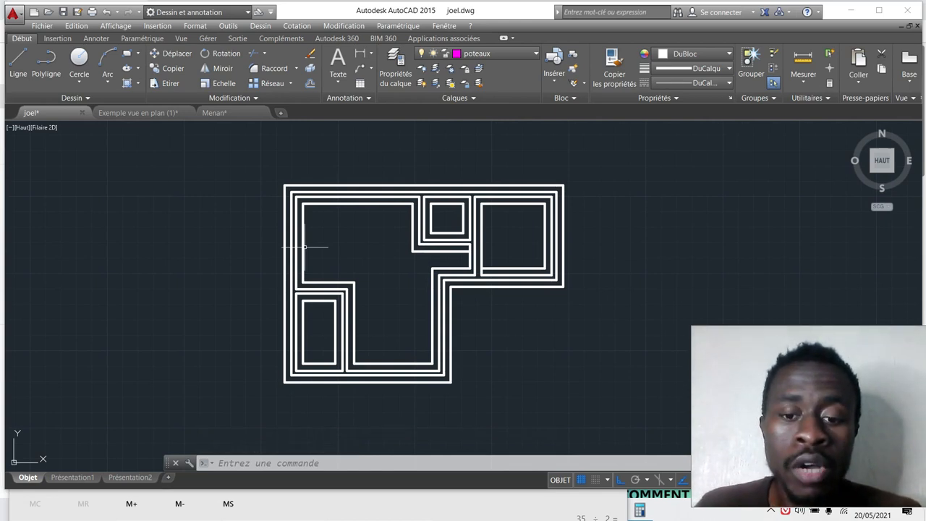
{"action": "left_click", "coordinate": [639, 512]}
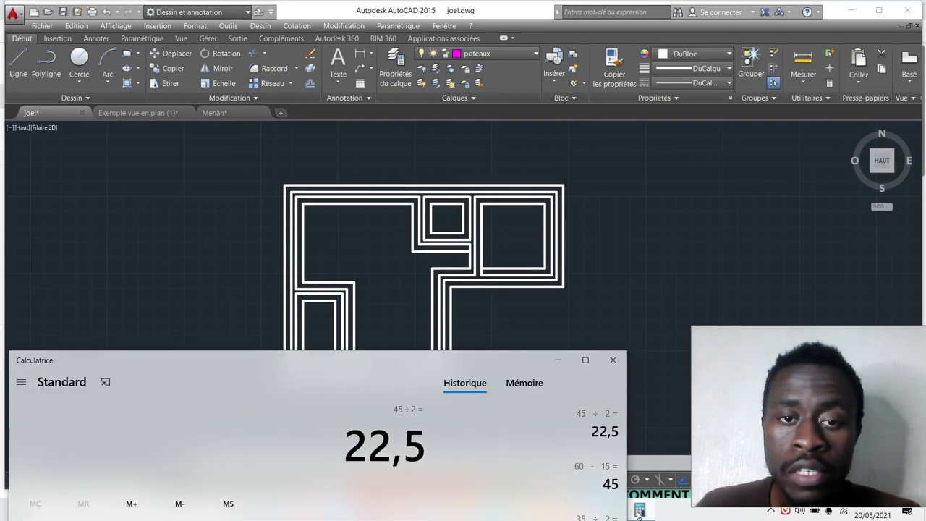
{"action": "left_click", "coordinate": [558, 361]}
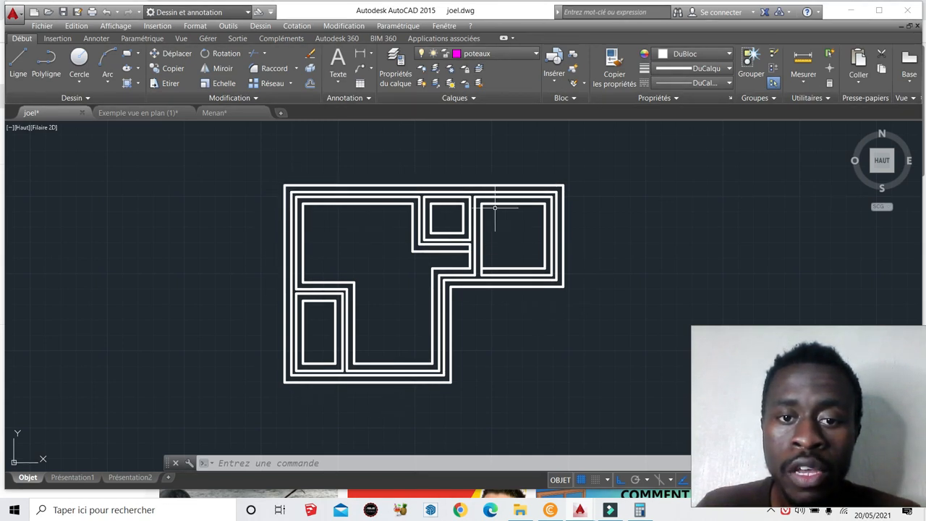
- Examine the wall and offset outlines at the corners and junctions throughout the plan
{"action": "scroll", "coordinate": [496, 208], "scroll_direction": "up", "scroll_amount": 6}
{"action": "scroll", "coordinate": [475, 186], "scroll_direction": "down", "scroll_amount": 4}
{"action": "scroll", "coordinate": [432, 217], "scroll_direction": "down", "scroll_amount": 1}
{"action": "scroll", "coordinate": [435, 163], "scroll_direction": "up", "scroll_amount": 3}
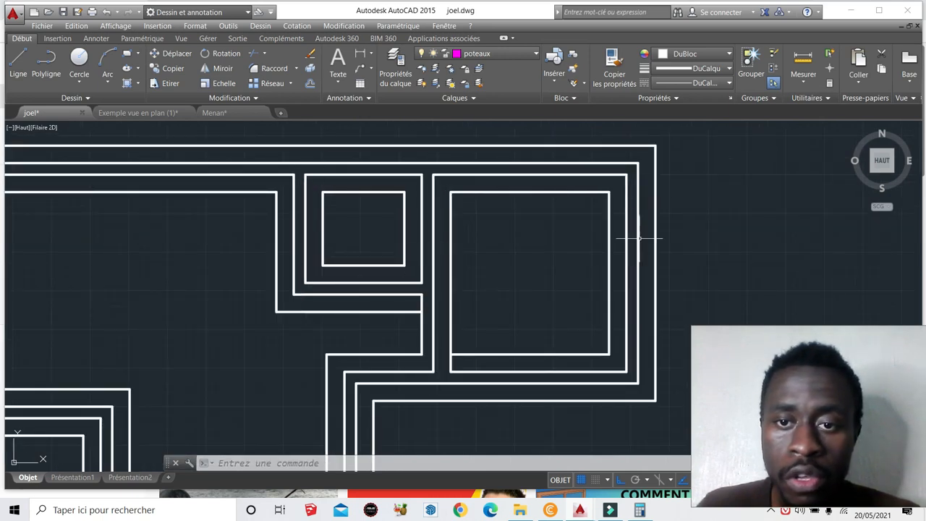
{"action": "scroll", "coordinate": [432, 318], "scroll_direction": "down", "scroll_amount": 5}
{"action": "scroll", "coordinate": [375, 380], "scroll_direction": "up", "scroll_amount": 4}
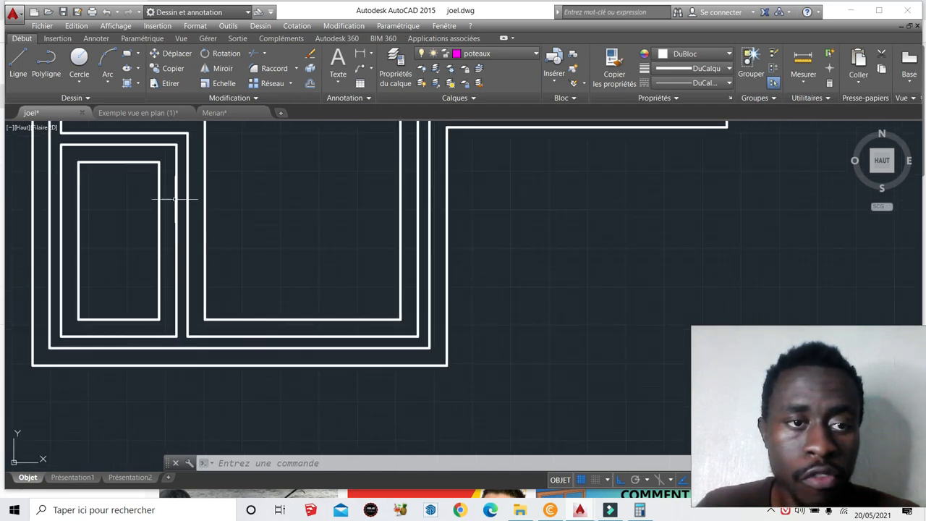
{"action": "scroll", "coordinate": [331, 345], "scroll_direction": "down", "scroll_amount": 4}
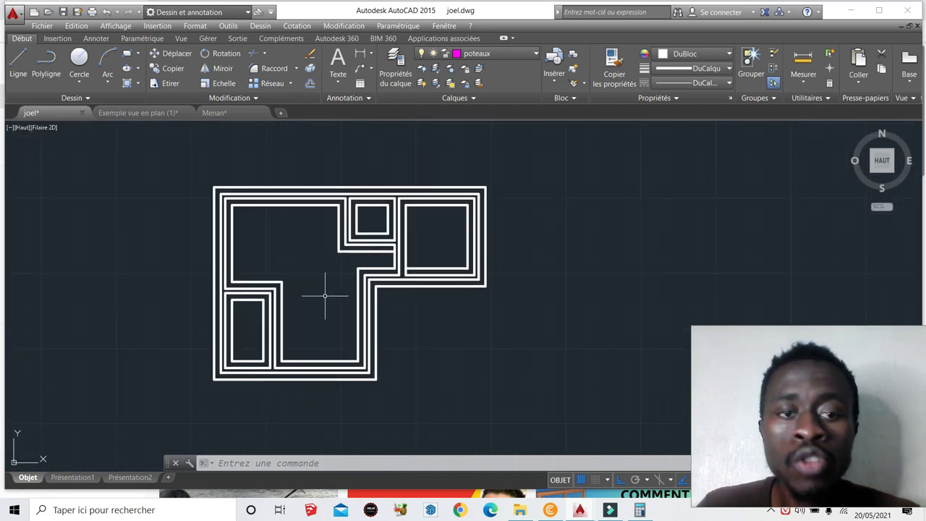
{"action": "scroll", "coordinate": [333, 289], "scroll_direction": "up", "scroll_amount": 4}
{"action": "scroll", "coordinate": [429, 258], "scroll_direction": "down", "scroll_amount": 2}
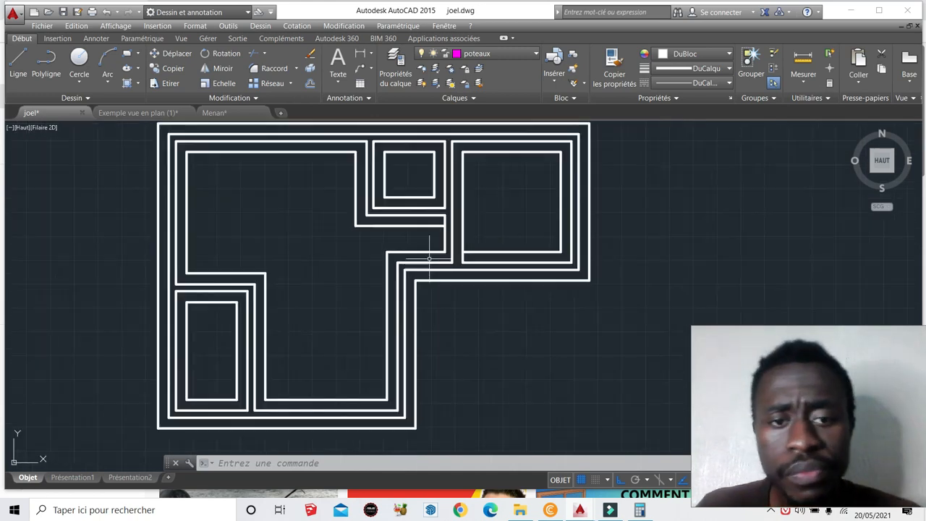
{"action": "scroll", "coordinate": [506, 250], "scroll_direction": "down", "scroll_amount": 4}
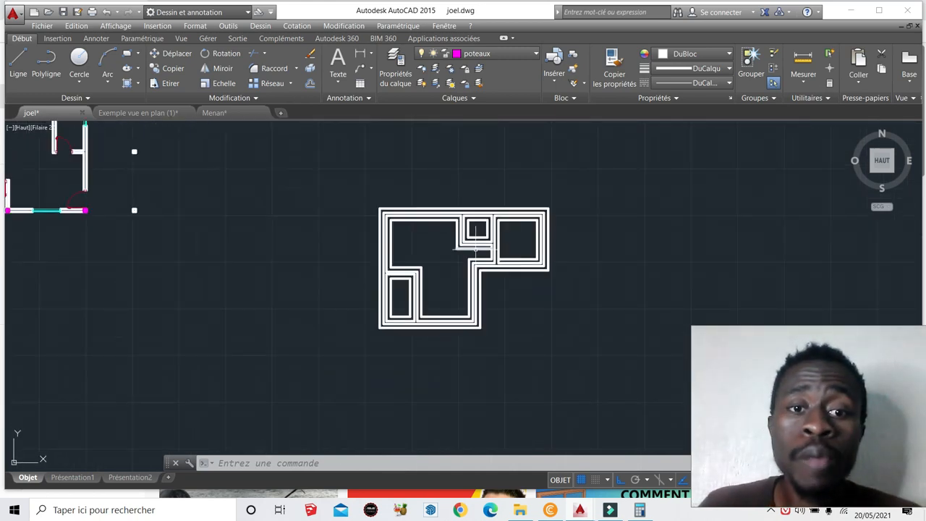
- Select the plan's outer offset outline at its lower-right corner and the inner offset outlines of the main room's lower part and lower-left room
{"action": "scroll", "coordinate": [476, 249], "scroll_direction": "up", "scroll_amount": 4}
{"action": "scroll", "coordinate": [228, 197], "scroll_direction": "down", "scroll_amount": 2}
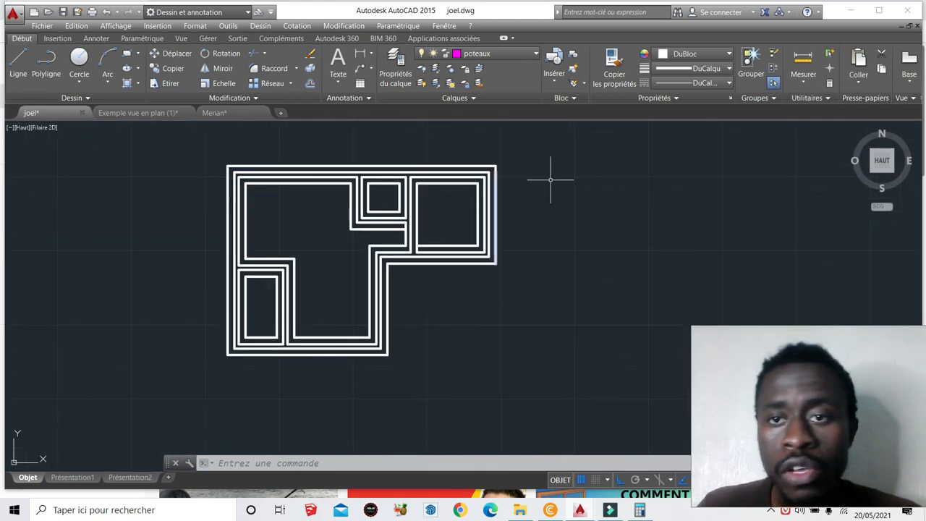
{"action": "scroll", "coordinate": [406, 342], "scroll_direction": "up", "scroll_amount": 4}
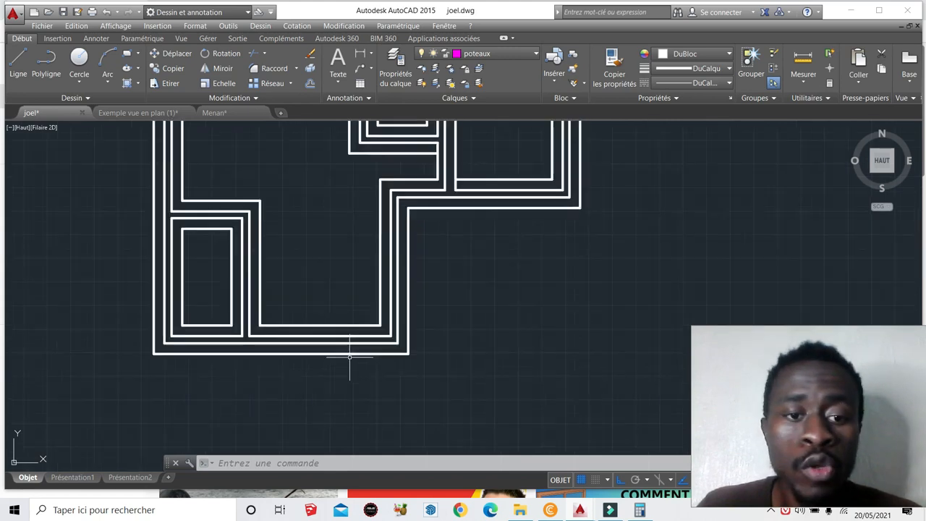
{"action": "left_click", "coordinate": [463, 384]}
{"action": "left_click", "coordinate": [335, 339]}
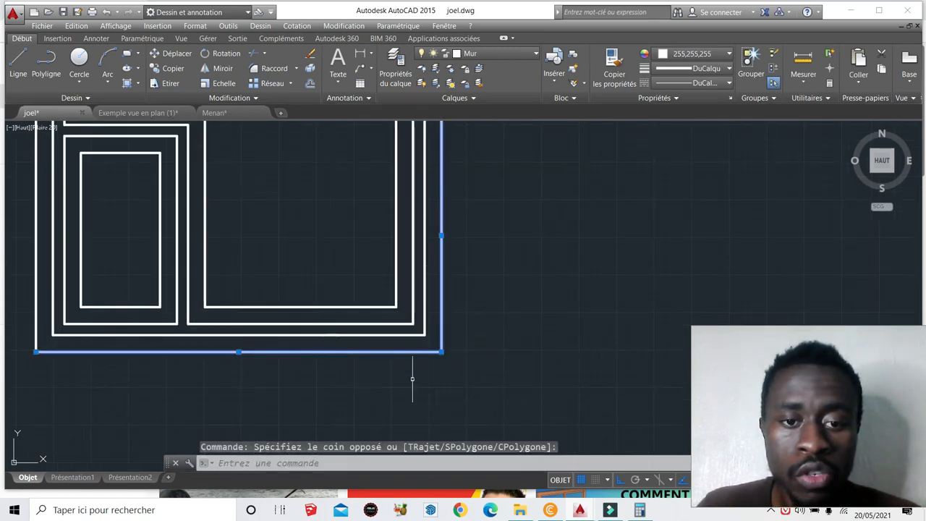
{"action": "left_click", "coordinate": [406, 313]}
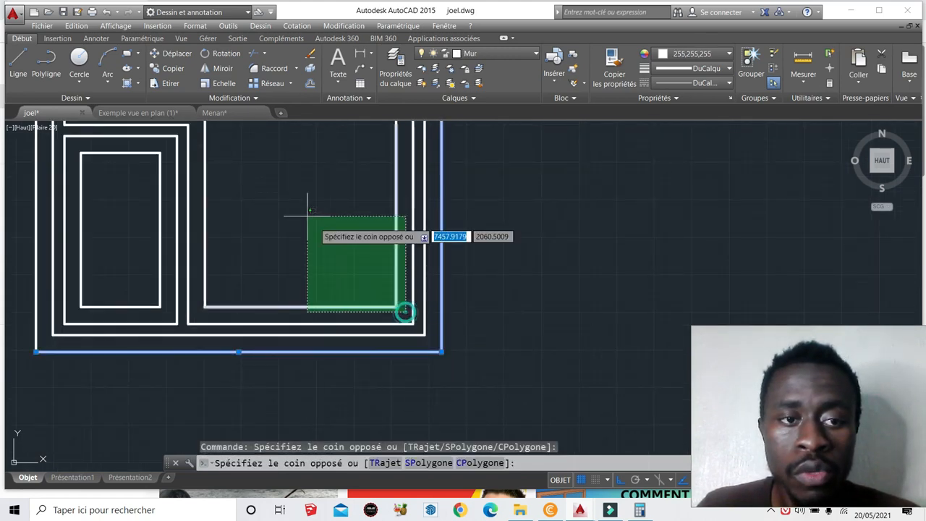
{"action": "left_click", "coordinate": [202, 148]}
{"action": "scroll", "coordinate": [355, 282], "scroll_direction": "down", "scroll_amount": 3}
{"action": "scroll", "coordinate": [213, 269], "scroll_direction": "up", "scroll_amount": 3}
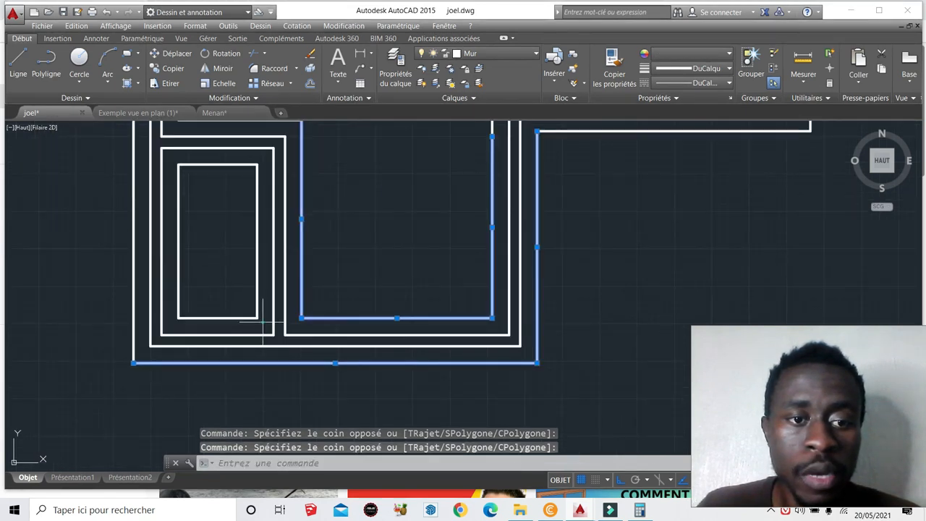
{"action": "left_click", "coordinate": [262, 322]}
{"action": "left_click", "coordinate": [174, 161]}
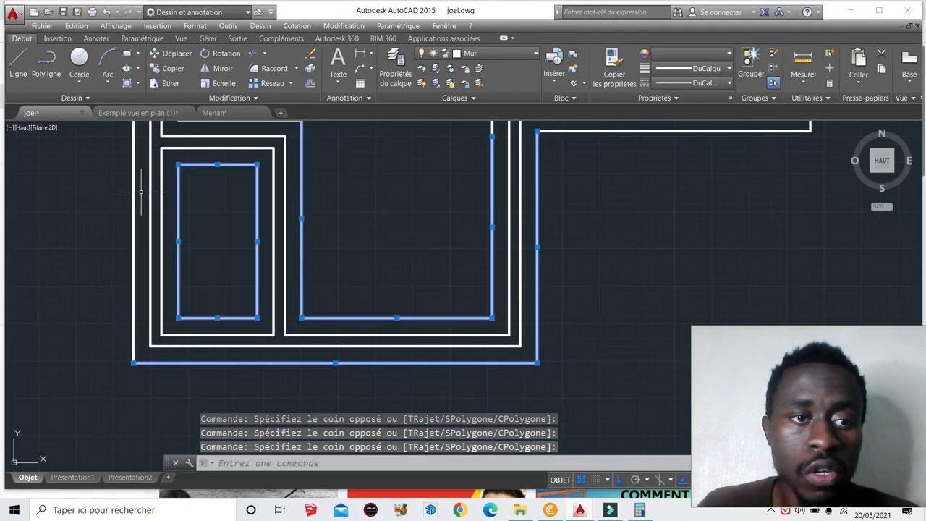
- Add the right-hand room's inner offset outline and the adjoining outer offset edges beside and below it to the selection
{"action": "scroll", "coordinate": [177, 280], "scroll_direction": "down", "scroll_amount": 5}
{"action": "scroll", "coordinate": [308, 196], "scroll_direction": "up", "scroll_amount": 4}
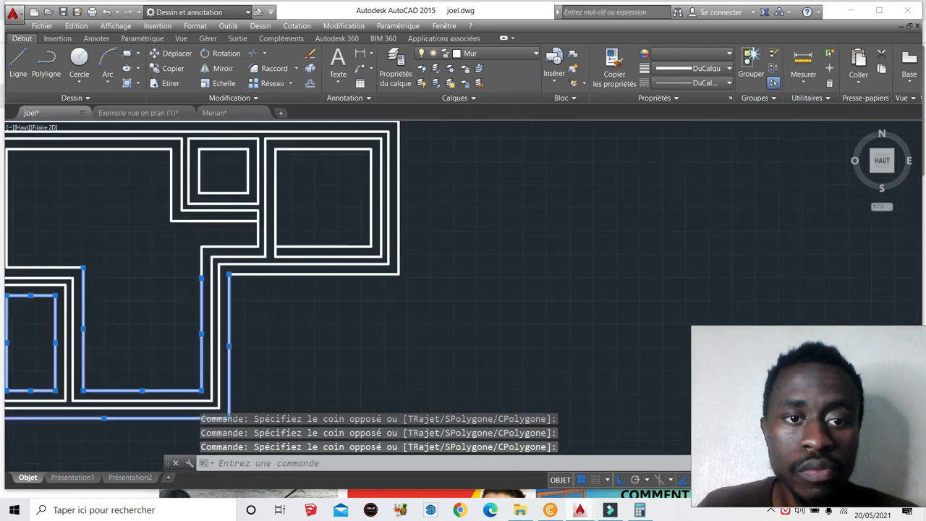
{"action": "scroll", "coordinate": [307, 209], "scroll_direction": "up", "scroll_amount": 2}
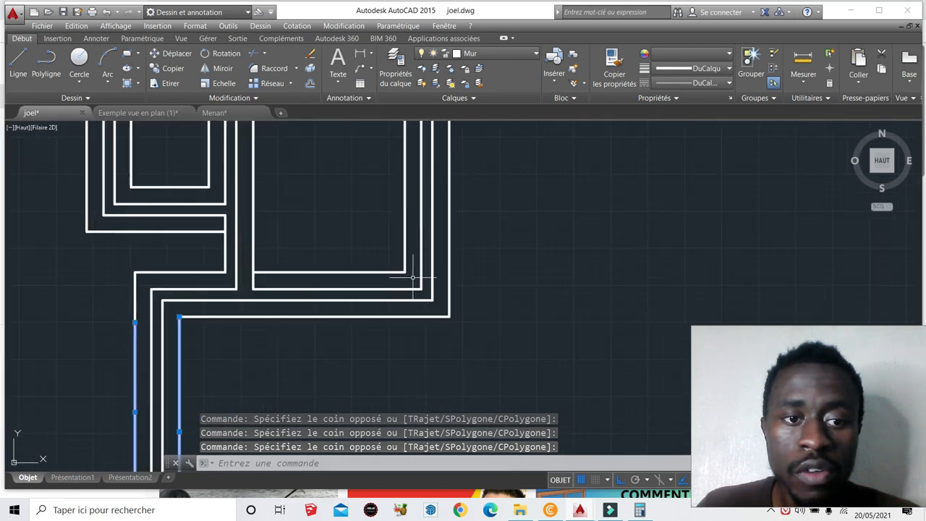
{"action": "left_click", "coordinate": [414, 278]}
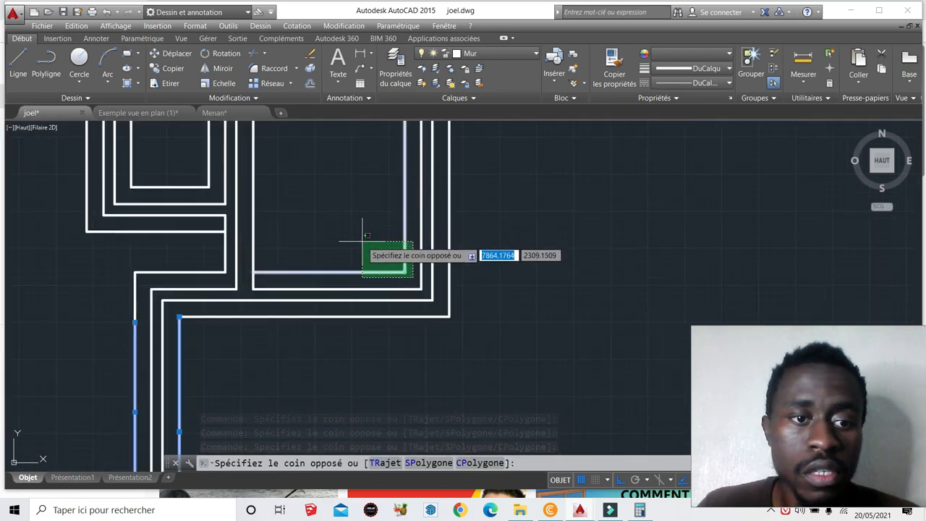
{"action": "scroll", "coordinate": [348, 225], "scroll_direction": "down", "scroll_amount": 2}
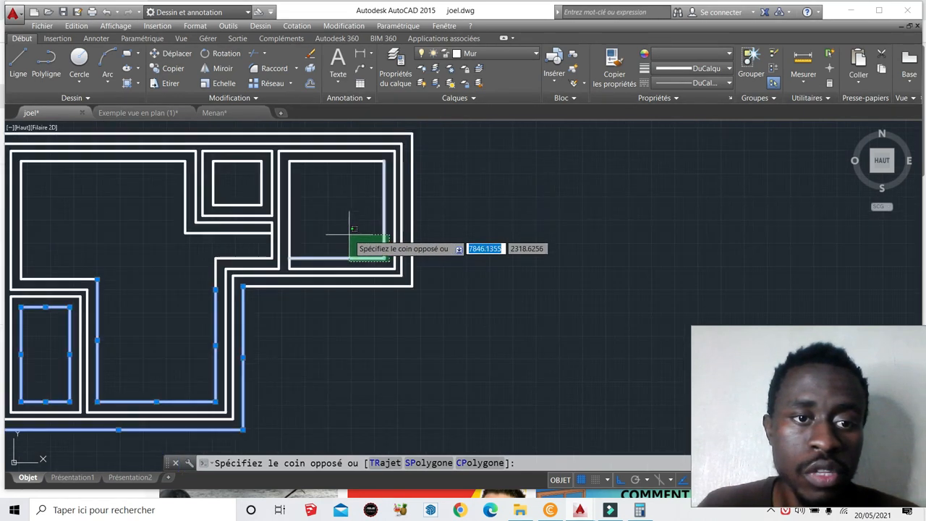
{"action": "left_click", "coordinate": [289, 159]}
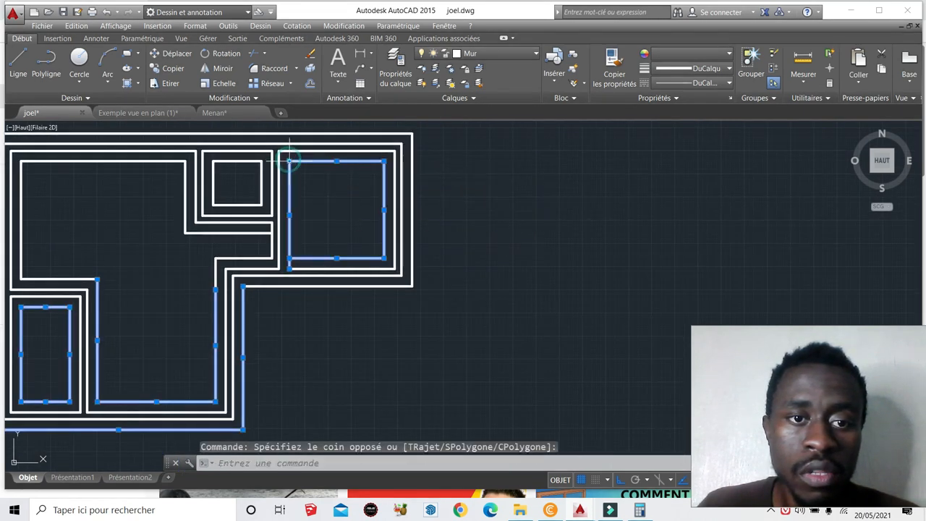
{"action": "left_click", "coordinate": [462, 232]}
{"action": "left_click", "coordinate": [410, 198]}
{"action": "left_click", "coordinate": [396, 315]}
{"action": "left_click", "coordinate": [365, 283]}
- Add the plan's outer top offset edge and the small upper room's inner offset outline to the selection
{"action": "scroll", "coordinate": [357, 282], "scroll_direction": "down", "scroll_amount": 2}
{"action": "scroll", "coordinate": [346, 197], "scroll_direction": "up", "scroll_amount": 4}
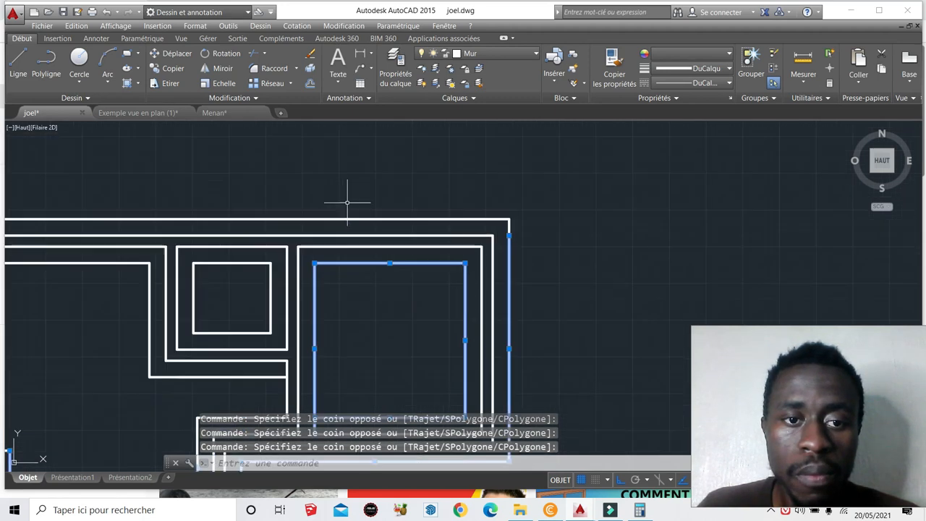
{"action": "left_click", "coordinate": [519, 233]}
{"action": "left_click", "coordinate": [492, 199]}
{"action": "scroll", "coordinate": [568, 234], "scroll_direction": "down", "scroll_amount": 4}
{"action": "scroll", "coordinate": [420, 276], "scroll_direction": "up", "scroll_amount": 4}
{"action": "scroll", "coordinate": [421, 276], "scroll_direction": "up", "scroll_amount": 2}
{"action": "left_click", "coordinate": [535, 264]}
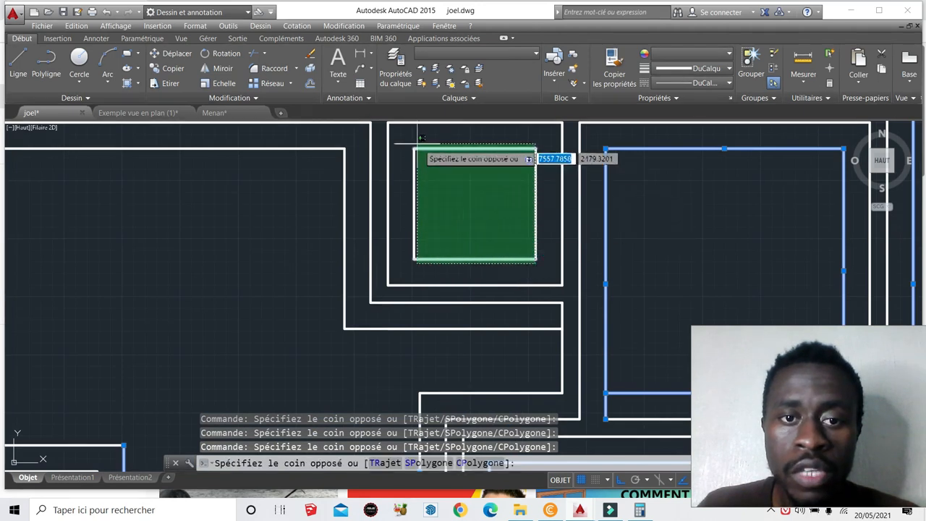
{"action": "left_click", "coordinate": [402, 143]}
{"action": "left_click", "coordinate": [542, 236]}
{"action": "left_click", "coordinate": [514, 180]}
- Add the main room's upper inner offset outline and the remaining outer offset edge on the plan's left side to the selection
{"action": "left_click", "coordinate": [527, 361]}
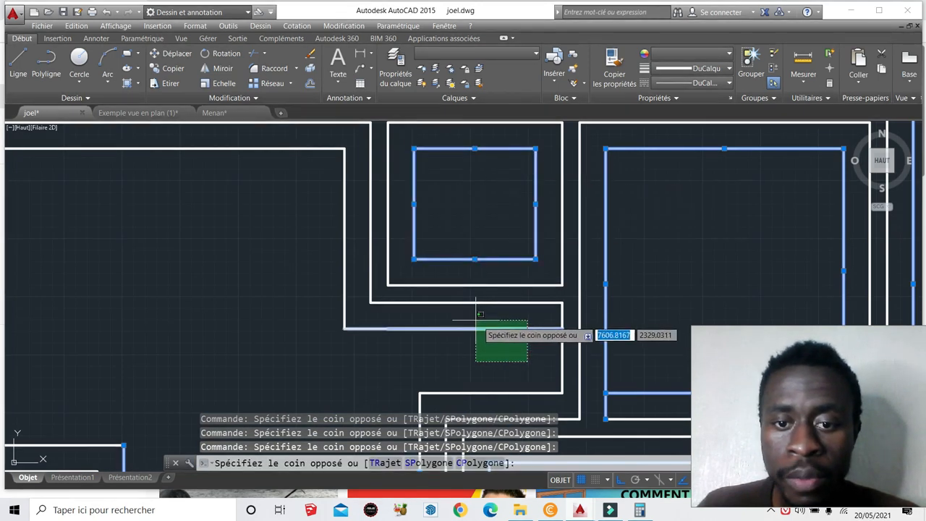
{"action": "scroll", "coordinate": [478, 318], "scroll_direction": "down", "scroll_amount": 2}
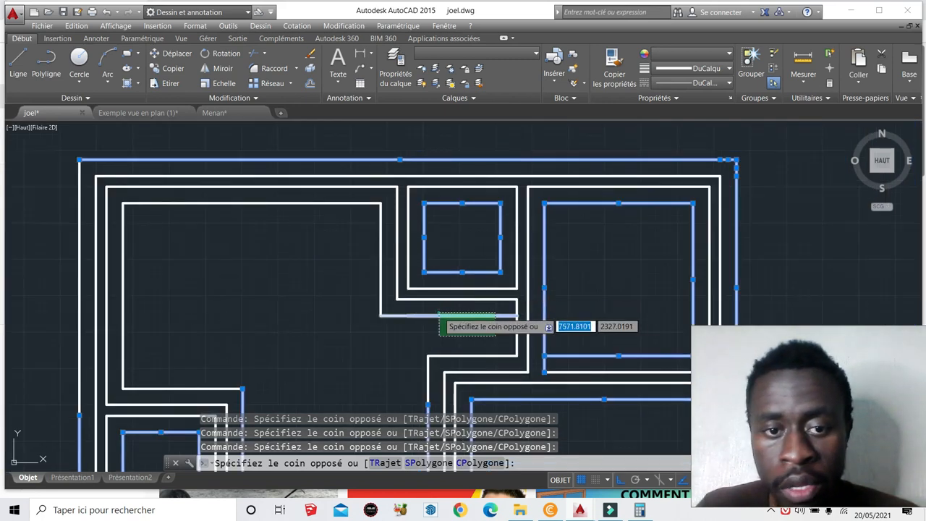
{"action": "left_click", "coordinate": [440, 314]}
{"action": "left_click", "coordinate": [322, 233]}
{"action": "left_click", "coordinate": [275, 201]}
{"action": "left_click", "coordinate": [155, 321]}
{"action": "left_click", "coordinate": [112, 298]}
{"action": "left_click", "coordinate": [183, 388]}
{"action": "left_click", "coordinate": [78, 318]}
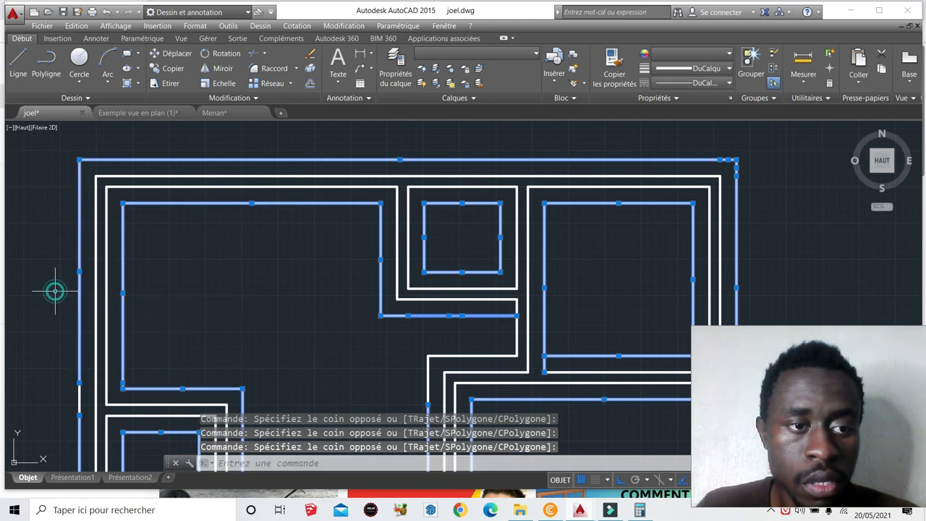
- Set the colour of the selected offset outlines to blue and clear the selection
{"action": "scroll", "coordinate": [268, 217], "scroll_direction": "down", "scroll_amount": 5}
{"action": "scroll", "coordinate": [313, 281], "scroll_direction": "up", "scroll_amount": 5}
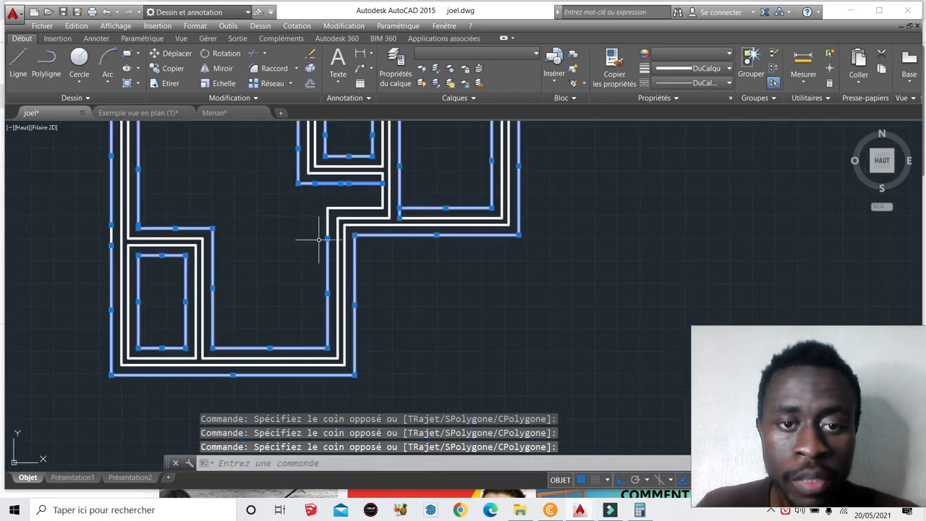
{"action": "scroll", "coordinate": [384, 182], "scroll_direction": "up", "scroll_amount": 3}
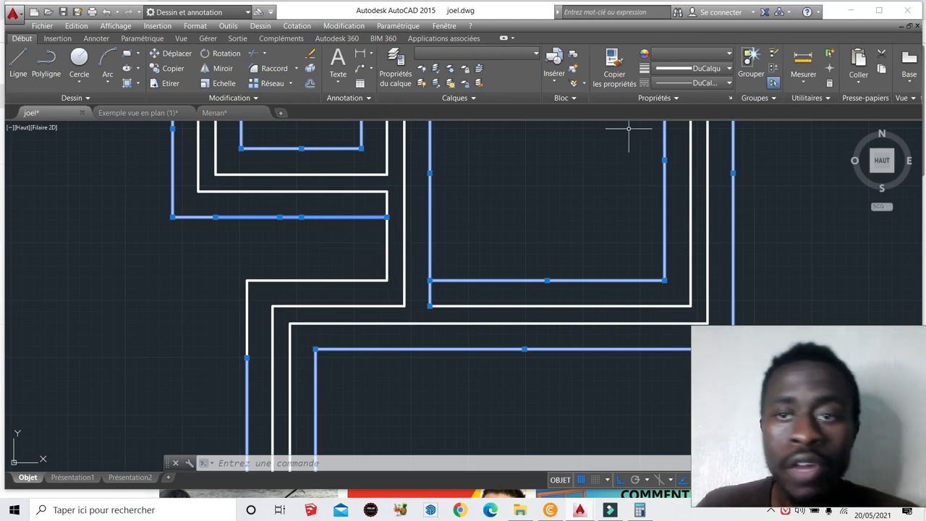
{"action": "left_click", "coordinate": [673, 64]}
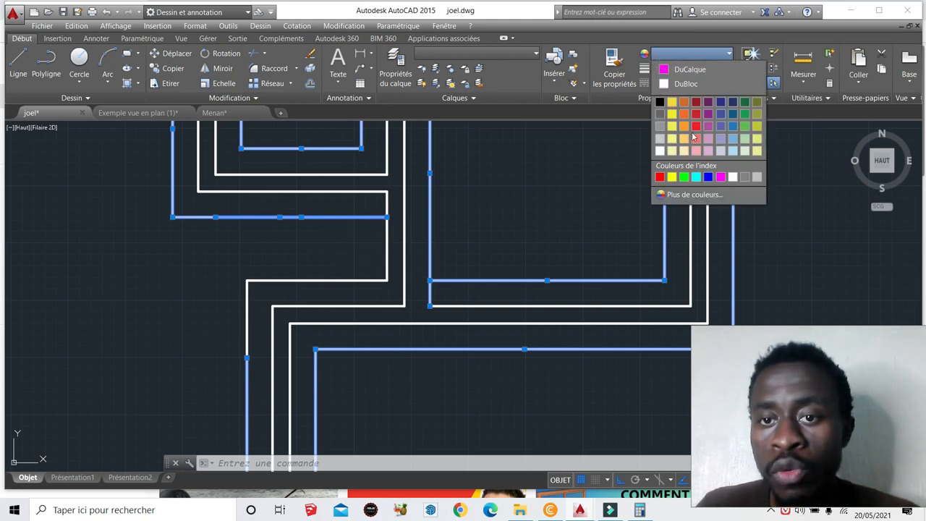
{"action": "left_click", "coordinate": [707, 176]}
{"action": "left_click", "coordinate": [448, 245]}
{"action": "key", "text": "Escape"}
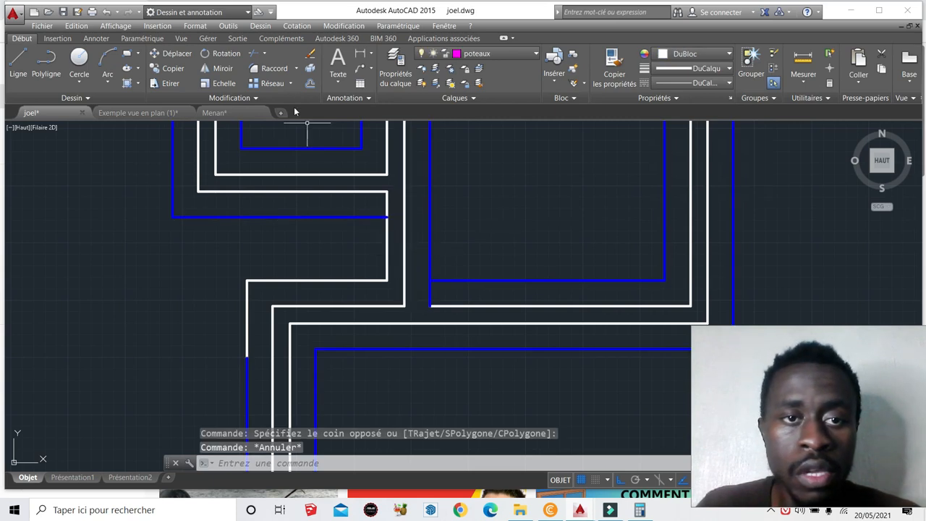
- Offset the short vertical wall line below the small room by 22.5 toward the main room
{"action": "left_click", "coordinate": [309, 84]}
{"action": "key", "text": "Return"}
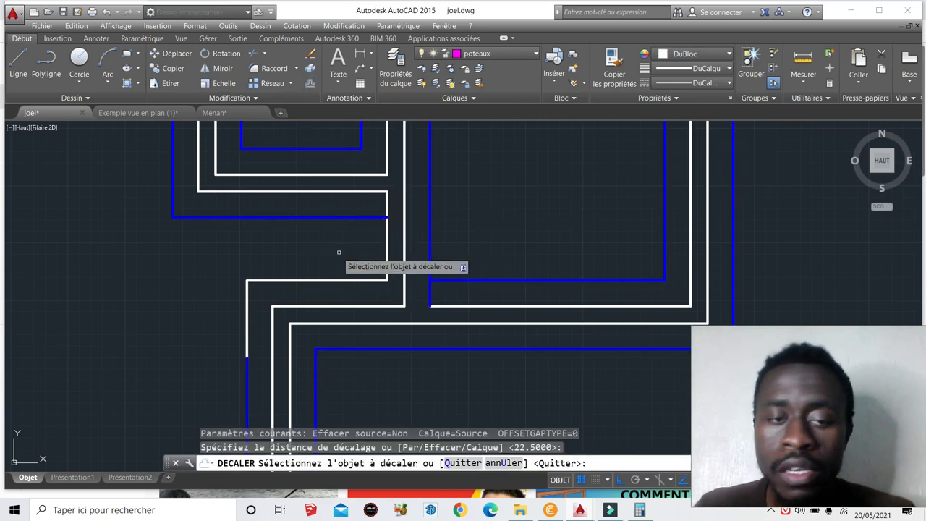
{"action": "left_click", "coordinate": [385, 258]}
{"action": "left_click", "coordinate": [353, 248]}
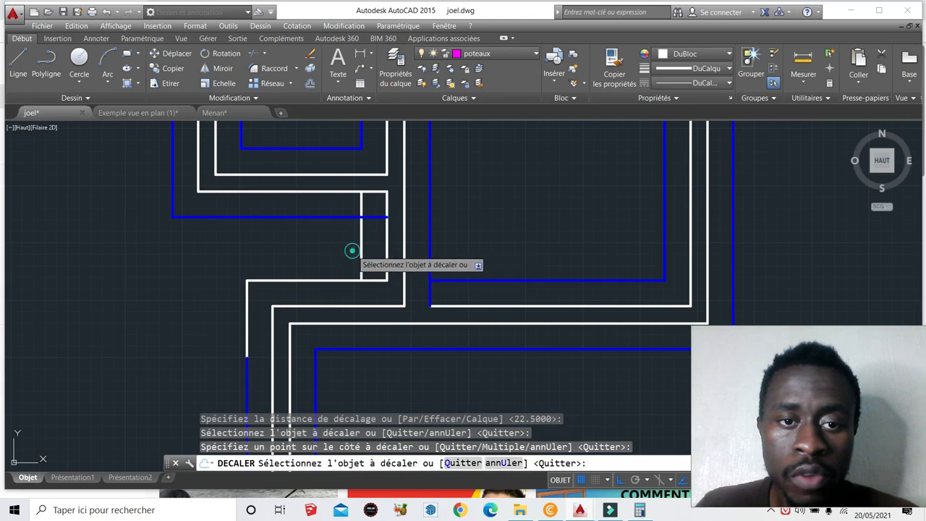
- Trim the blue outline and the new vertical offset line so they meet in a corner below the small room
{"action": "left_click", "coordinate": [266, 55]}
{"action": "key", "text": "Return"}
{"action": "left_click", "coordinate": [346, 191]}
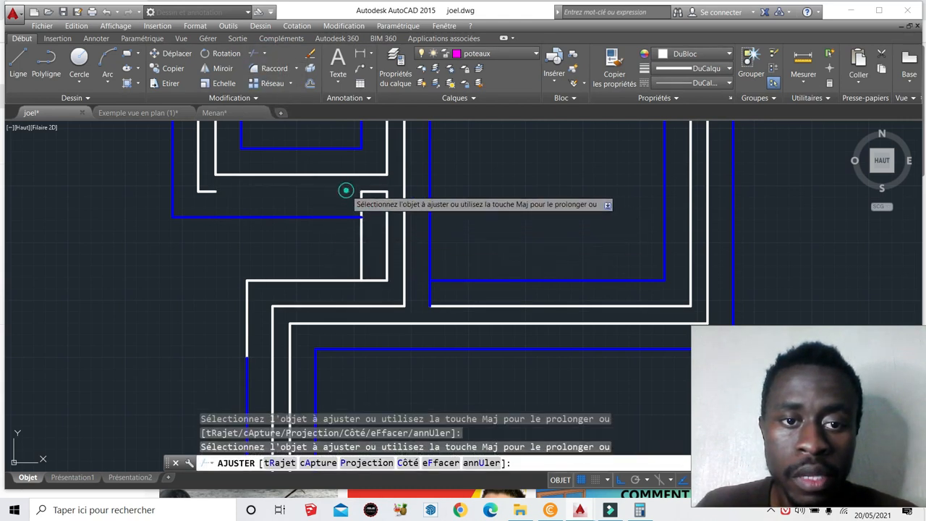
{"action": "type", "text": "u"}
{"action": "key", "text": "Return"}
{"action": "left_click", "coordinate": [366, 208]}
{"action": "left_click", "coordinate": [352, 197]}
{"action": "key", "text": "Escape"}
{"action": "left_click", "coordinate": [380, 241]}
{"action": "left_click", "coordinate": [344, 238]}
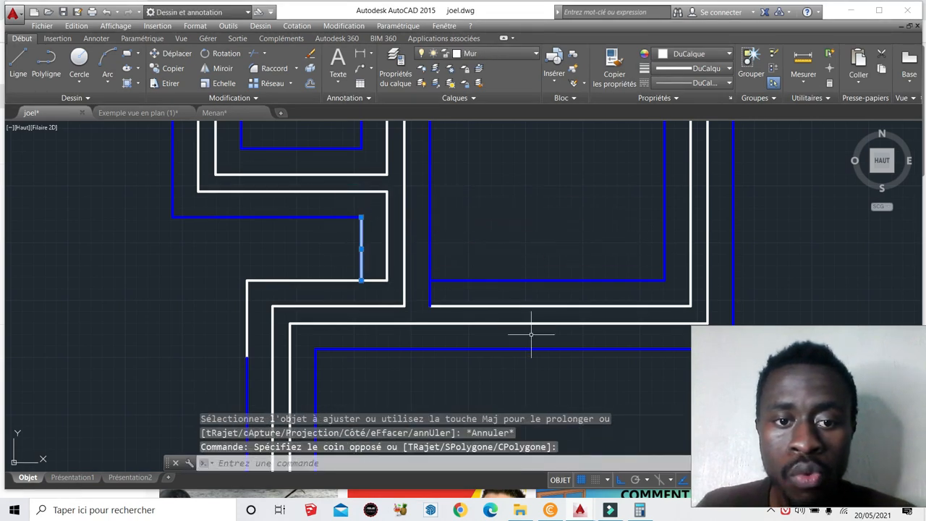
{"action": "key", "text": "Escape"}
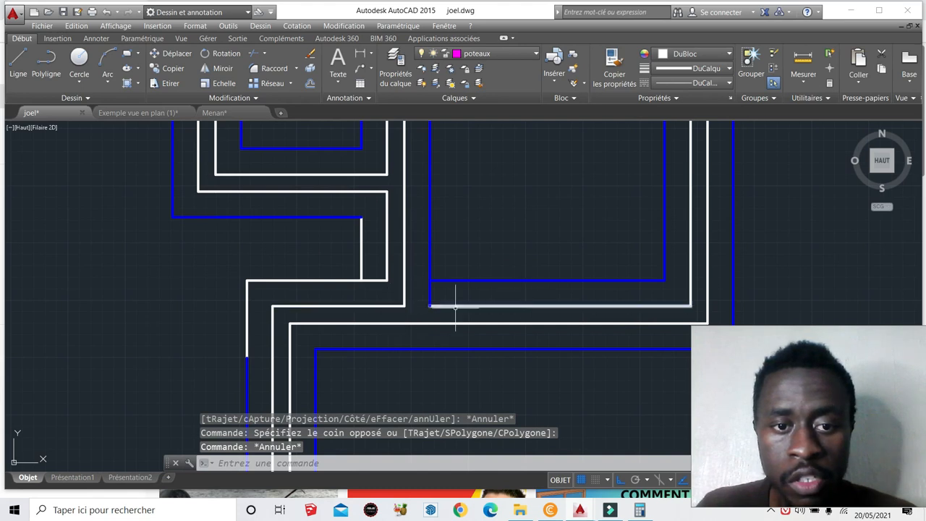
- Try trimming the short horizontal segment between the new offset line and the adjacent wall line, and undo that trim
{"action": "scroll", "coordinate": [381, 317], "scroll_direction": "down", "scroll_amount": 2}
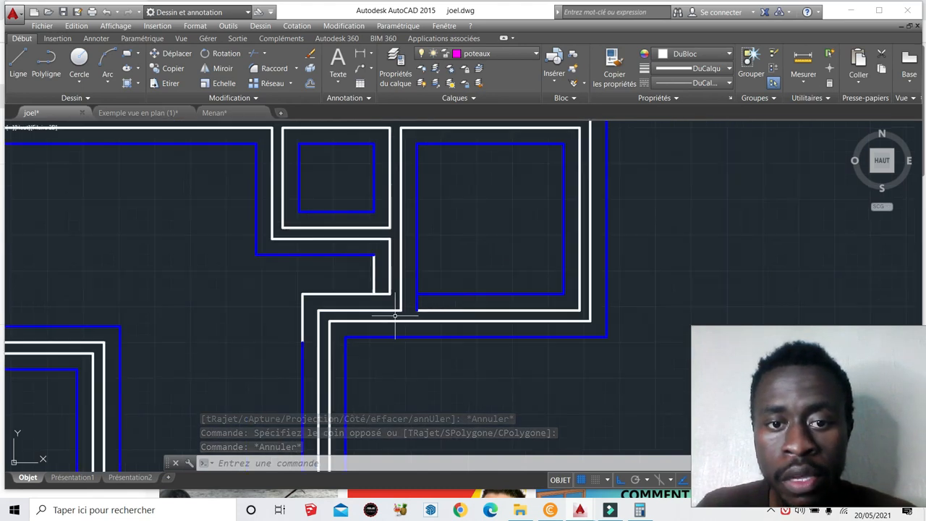
{"action": "scroll", "coordinate": [421, 308], "scroll_direction": "up", "scroll_amount": 2}
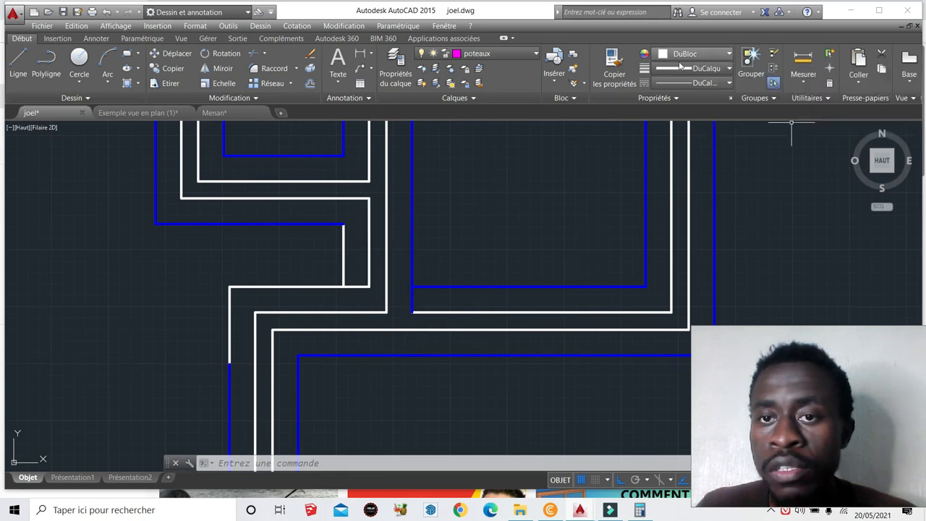
{"action": "left_click", "coordinate": [264, 54]}
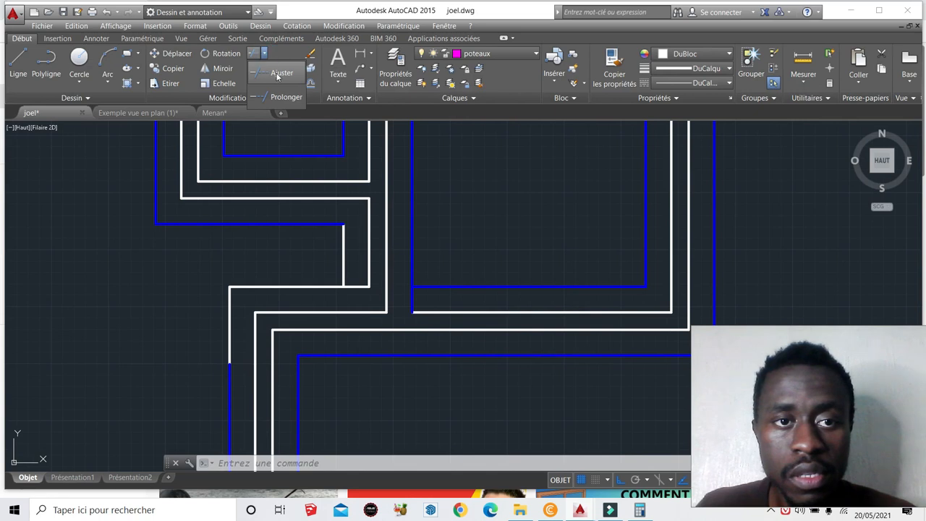
{"action": "left_click", "coordinate": [277, 76]}
{"action": "key", "text": "Return"}
{"action": "left_click", "coordinate": [356, 275]}
{"action": "left_click", "coordinate": [356, 295]}
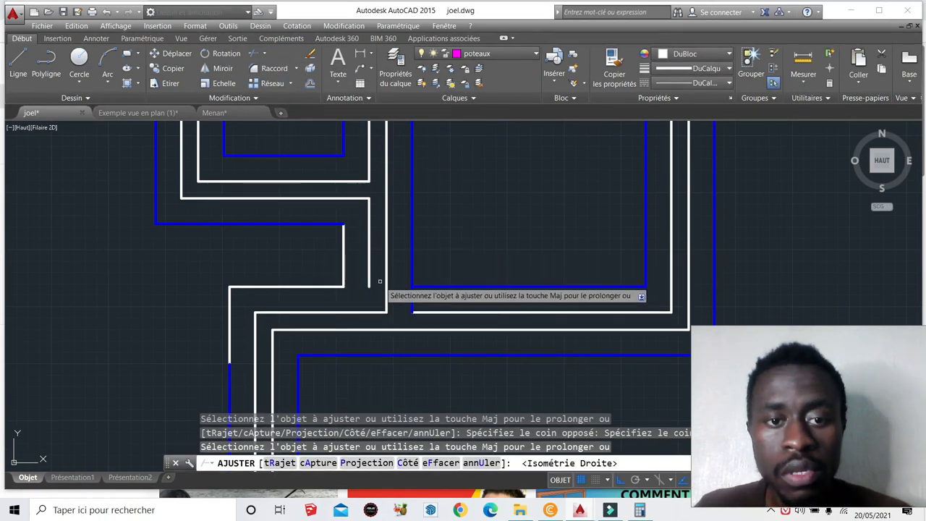
{"action": "key", "text": "ctrl+z"}
- Examine the wall and offset lines at the junction between the main room, small room and right-hand room
{"action": "scroll", "coordinate": [379, 286], "scroll_direction": "down", "scroll_amount": 5}
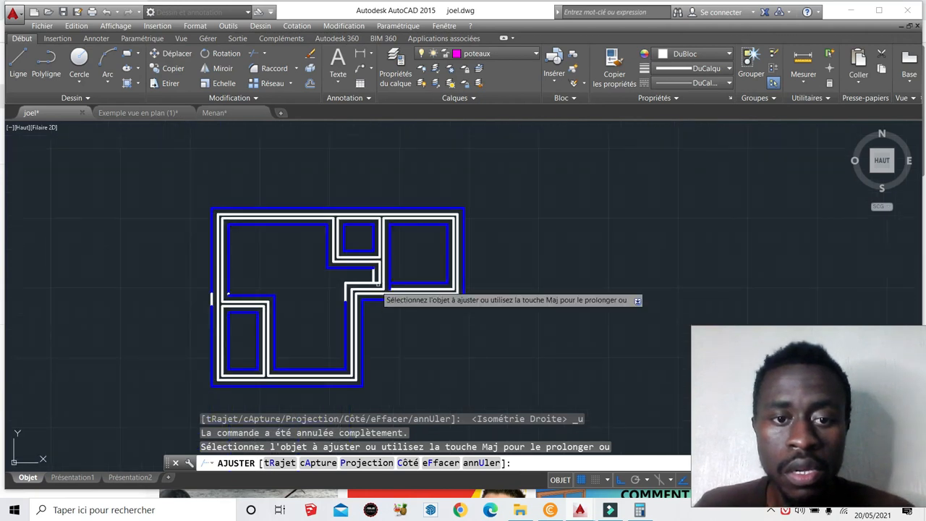
{"action": "scroll", "coordinate": [378, 262], "scroll_direction": "up", "scroll_amount": 4}
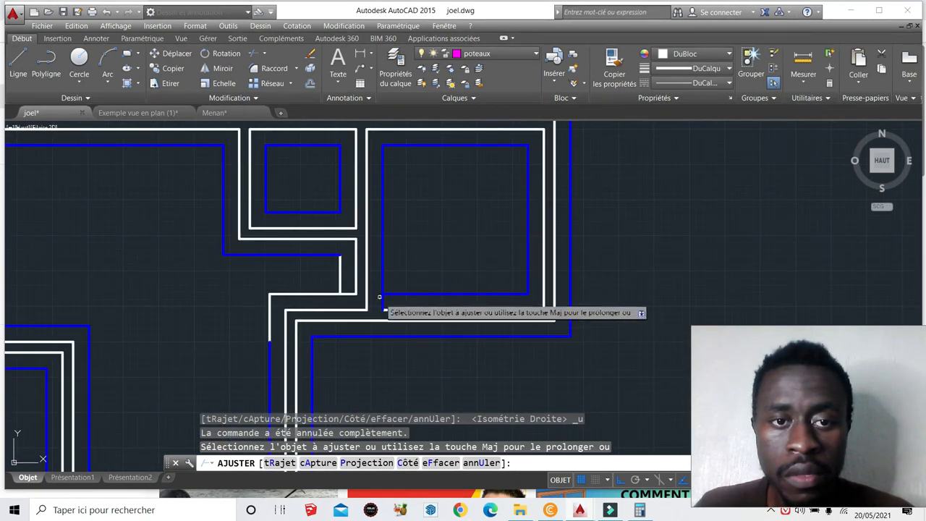
{"action": "scroll", "coordinate": [379, 290], "scroll_direction": "down", "scroll_amount": 4}
{"action": "scroll", "coordinate": [378, 246], "scroll_direction": "up", "scroll_amount": 4}
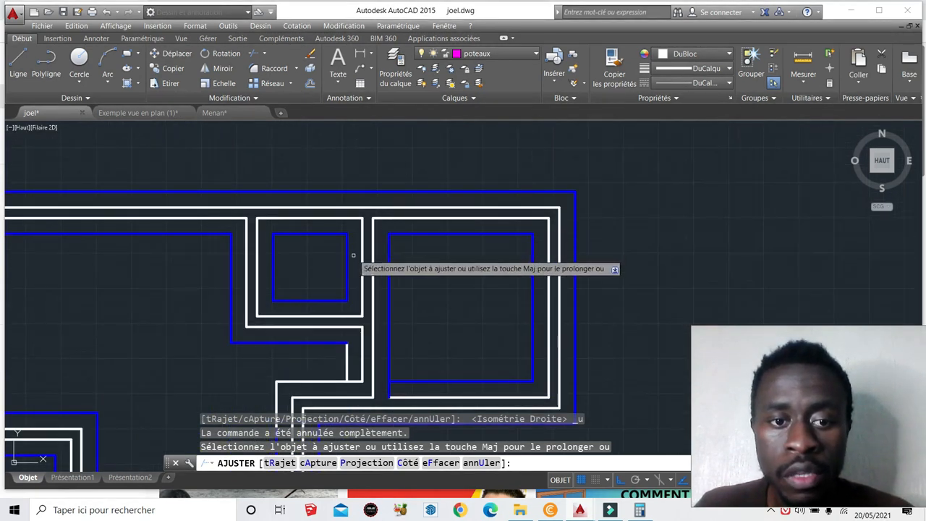
{"action": "scroll", "coordinate": [383, 297], "scroll_direction": "down", "scroll_amount": 4}
{"action": "scroll", "coordinate": [393, 282], "scroll_direction": "up", "scroll_amount": 4}
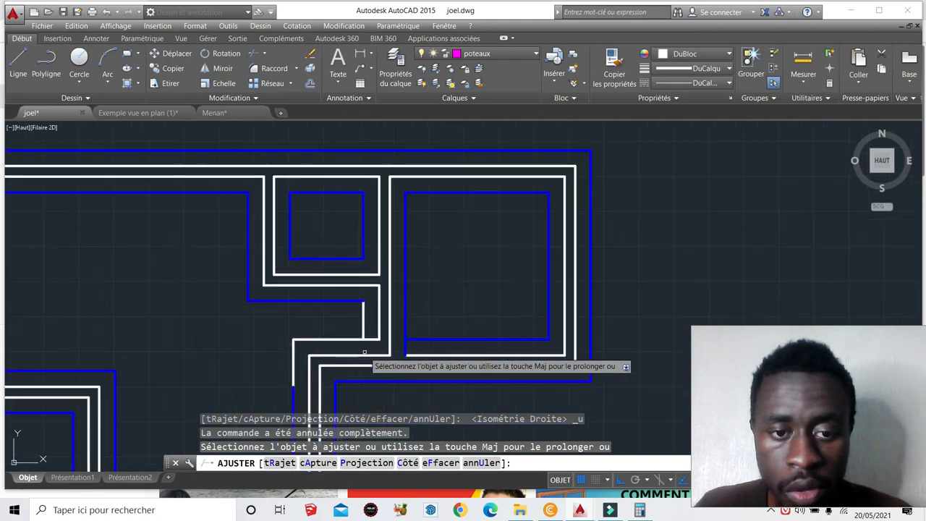
{"action": "scroll", "coordinate": [413, 373], "scroll_direction": "up", "scroll_amount": 2}
{"action": "scroll", "coordinate": [413, 374], "scroll_direction": "down", "scroll_amount": 2}
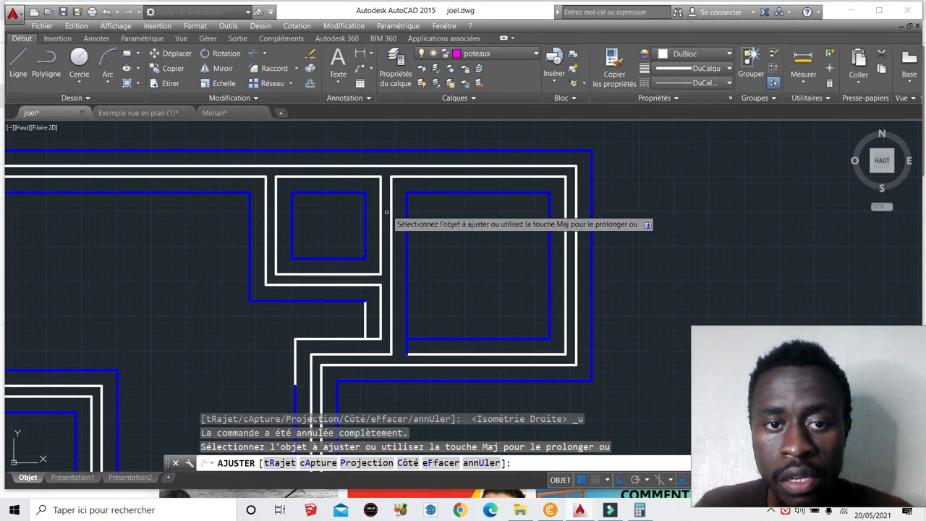
{"action": "scroll", "coordinate": [569, 192], "scroll_direction": "down", "scroll_amount": 1}
{"action": "scroll", "coordinate": [452, 268], "scroll_direction": "up", "scroll_amount": 5}
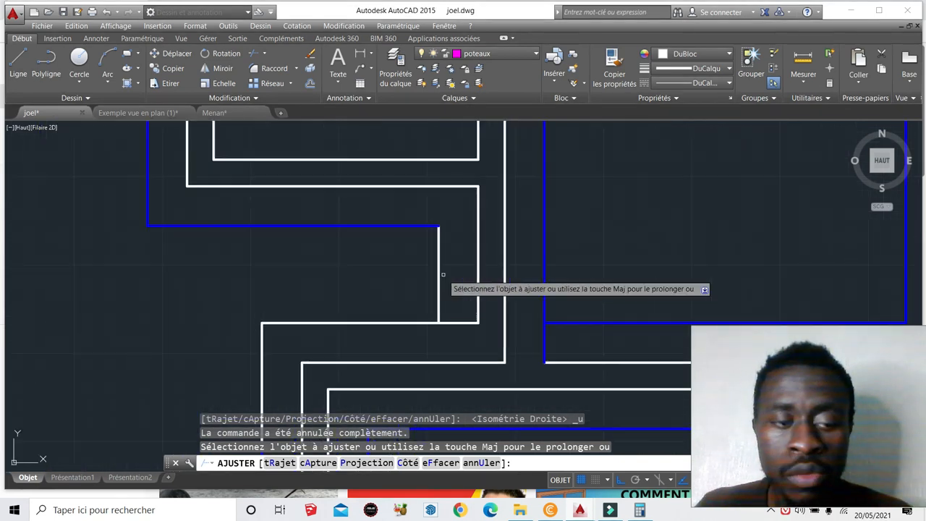
- Leave the trim and colour the short vertical offset line below the small room blue
{"action": "key", "text": "Escape"}
{"action": "scroll", "coordinate": [459, 264], "scroll_direction": "down", "scroll_amount": 2}
{"action": "left_click", "coordinate": [449, 265]}
{"action": "left_click", "coordinate": [423, 250]}
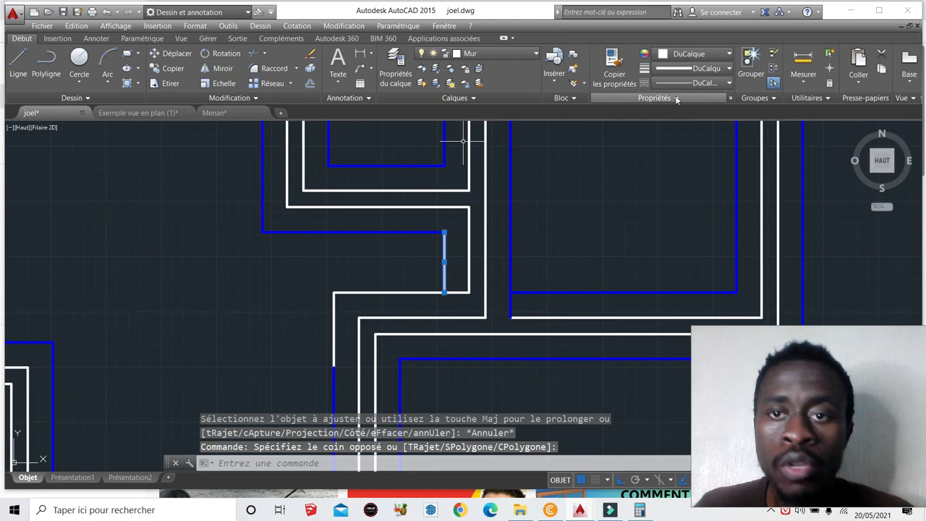
{"action": "left_click", "coordinate": [691, 54]}
{"action": "left_click", "coordinate": [709, 178]}
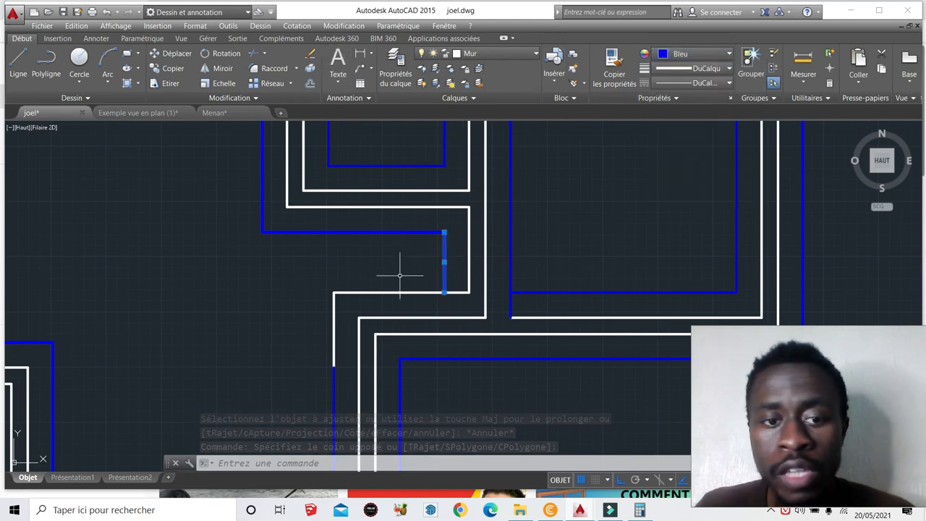
- Colour the white horizontal segment below the small room and the vertical segment meeting it blue
{"action": "left_click", "coordinate": [367, 305]}
{"action": "left_click", "coordinate": [301, 272]}
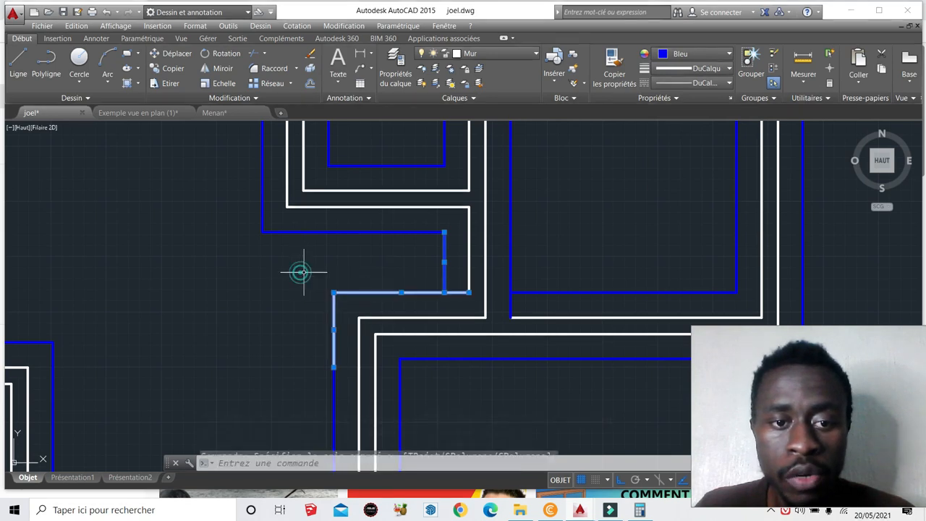
{"action": "left_click", "coordinate": [680, 53]}
{"action": "left_click", "coordinate": [709, 178]}
{"action": "key", "text": "Escape"}
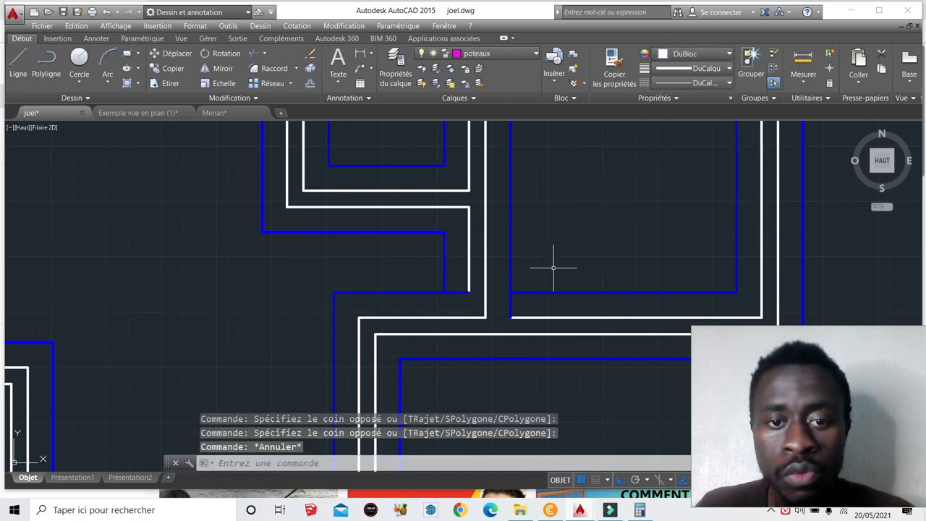
- Colour the remaining white pieces of the left outer outline and the main room's lower-left inner outline blue
{"action": "scroll", "coordinate": [314, 287], "scroll_direction": "down", "scroll_amount": 5}
{"action": "scroll", "coordinate": [296, 296], "scroll_direction": "up", "scroll_amount": 6}
{"action": "left_click", "coordinate": [327, 281]}
{"action": "left_click", "coordinate": [295, 254]}
{"action": "left_click", "coordinate": [416, 263]}
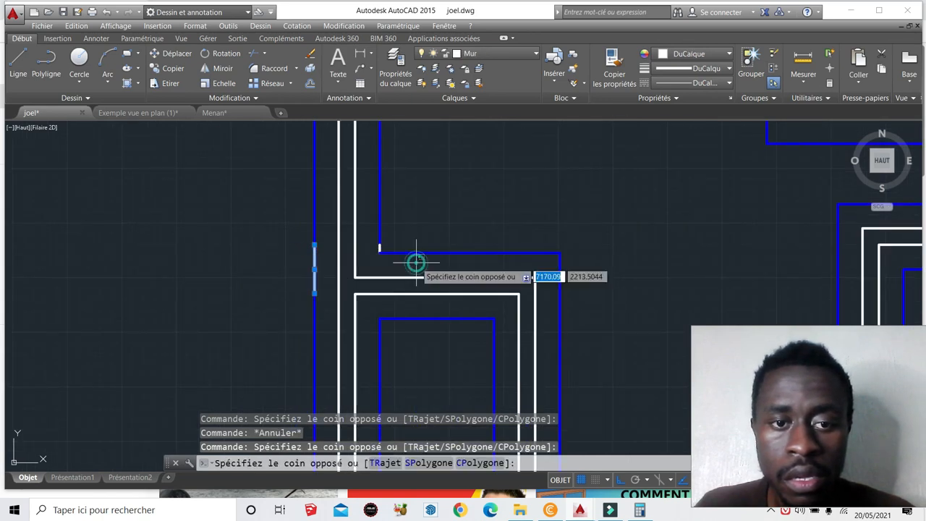
{"action": "left_click", "coordinate": [371, 236]}
{"action": "scroll", "coordinate": [361, 172], "scroll_direction": "down", "scroll_amount": 3}
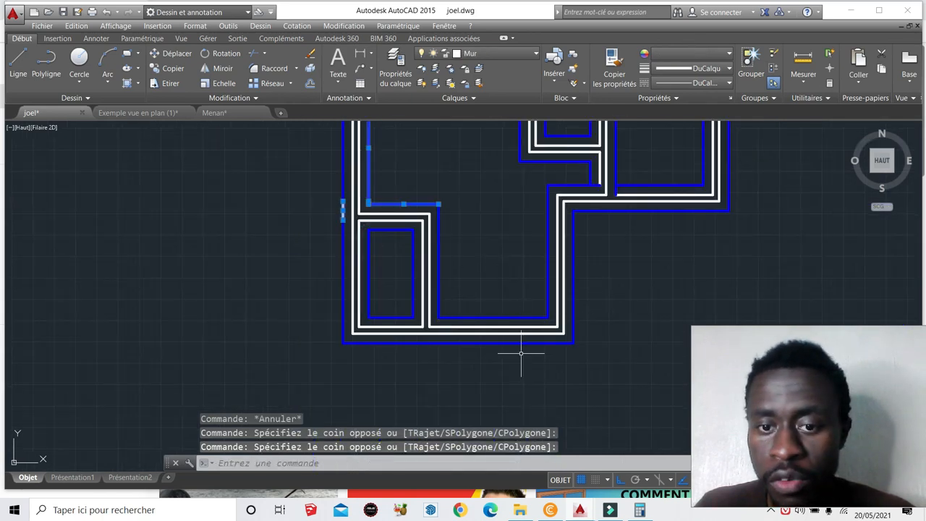
{"action": "scroll", "coordinate": [520, 353], "scroll_direction": "down", "scroll_amount": 2}
{"action": "scroll", "coordinate": [640, 192], "scroll_direction": "up", "scroll_amount": 3}
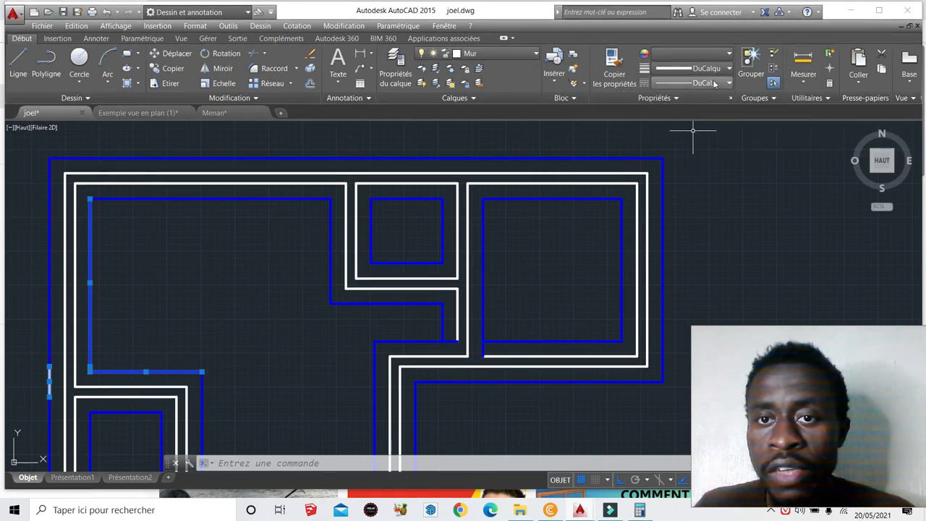
{"action": "left_click", "coordinate": [691, 53]}
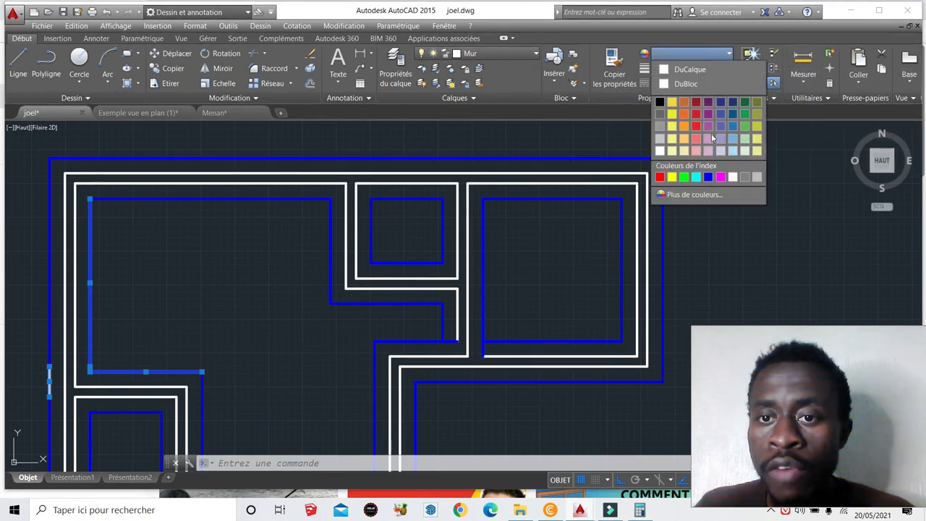
{"action": "left_click", "coordinate": [707, 177]}
{"action": "scroll", "coordinate": [477, 290], "scroll_direction": "down", "scroll_amount": 10}
{"action": "scroll", "coordinate": [475, 219], "scroll_direction": "up", "scroll_amount": 6}
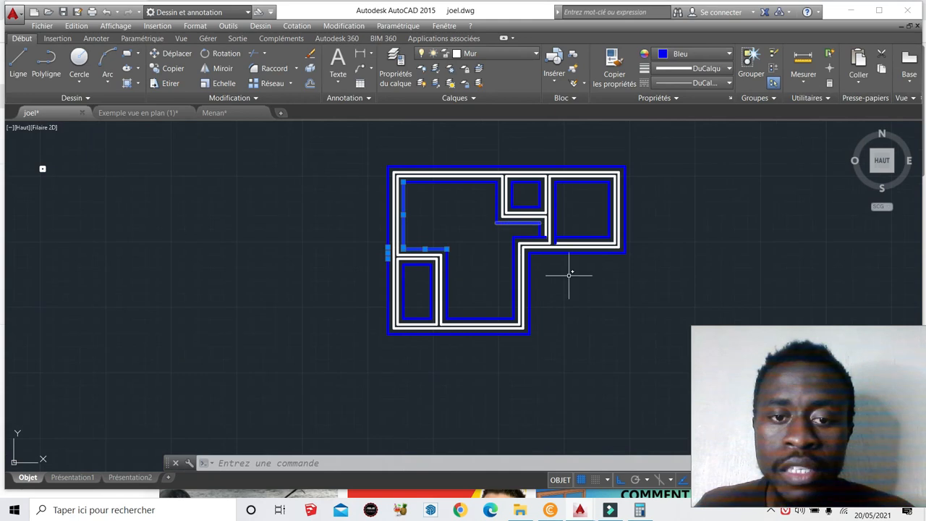
{"action": "left_click", "coordinate": [606, 289]}
{"action": "key", "text": "Escape"}
- Copy the magenta column from the upper-left corner of the detailed plan and paste it near the joel outline's lower-left corner
{"action": "scroll", "coordinate": [506, 155], "scroll_direction": "up", "scroll_amount": 5}
{"action": "scroll", "coordinate": [425, 165], "scroll_direction": "down", "scroll_amount": 5}
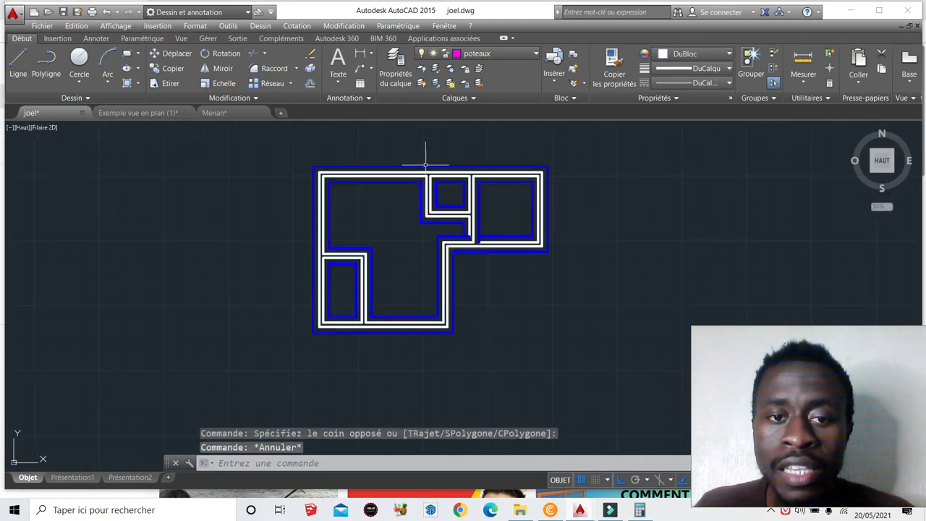
{"action": "scroll", "coordinate": [334, 181], "scroll_direction": "up", "scroll_amount": 5}
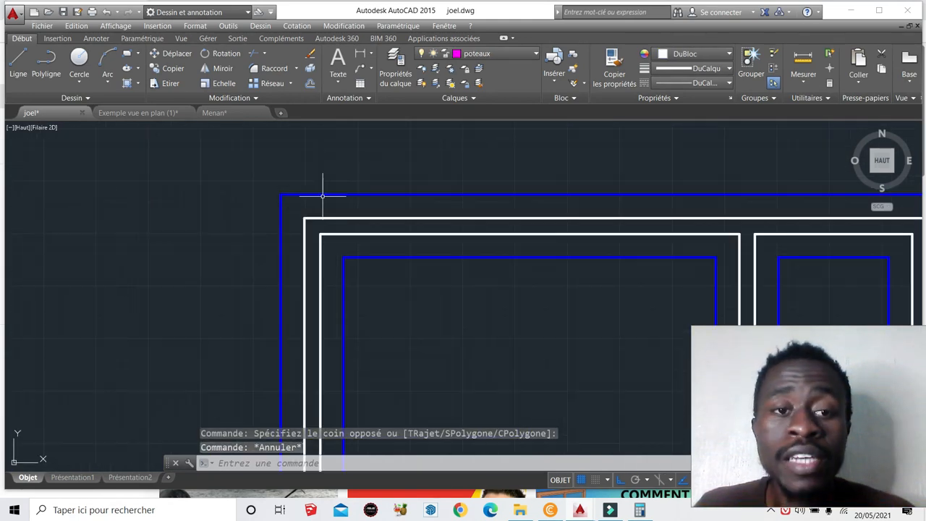
{"action": "scroll", "coordinate": [480, 243], "scroll_direction": "down", "scroll_amount": 8}
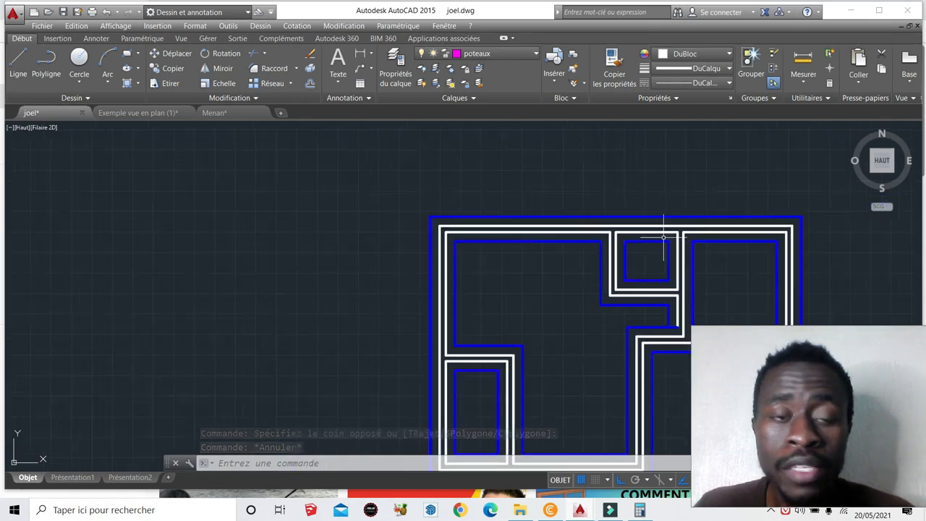
{"action": "scroll", "coordinate": [378, 204], "scroll_direction": "up", "scroll_amount": 8}
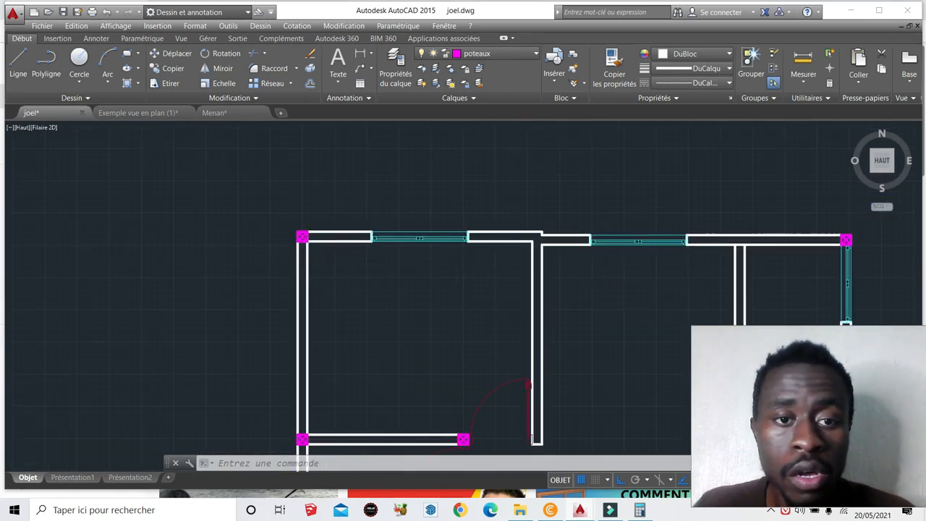
{"action": "left_click", "coordinate": [277, 252]}
{"action": "left_click", "coordinate": [147, 217]}
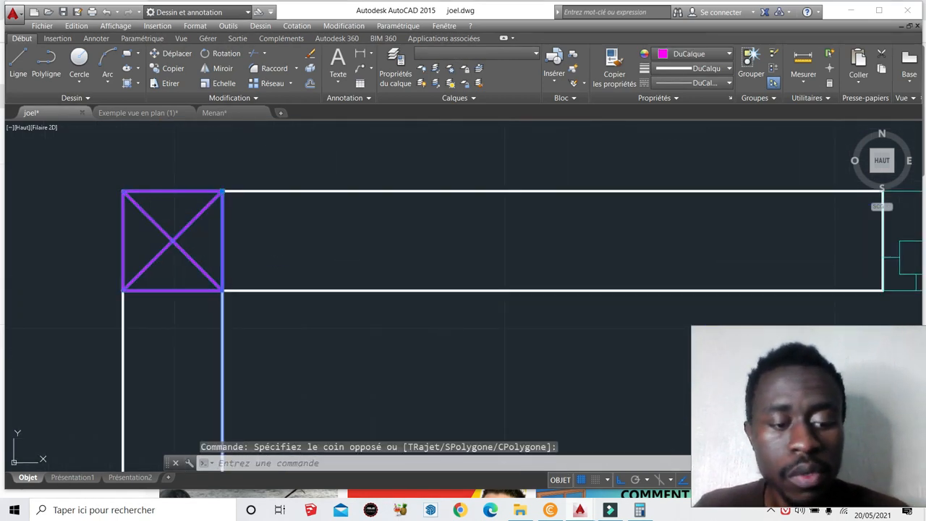
{"action": "key", "text": "ctrl+c"}
{"action": "scroll", "coordinate": [166, 208], "scroll_direction": "down", "scroll_amount": 10}
{"action": "scroll", "coordinate": [480, 286], "scroll_direction": "up", "scroll_amount": 6}
{"action": "scroll", "coordinate": [479, 286], "scroll_direction": "up", "scroll_amount": 5}
{"action": "key", "text": "ctrl+v"}
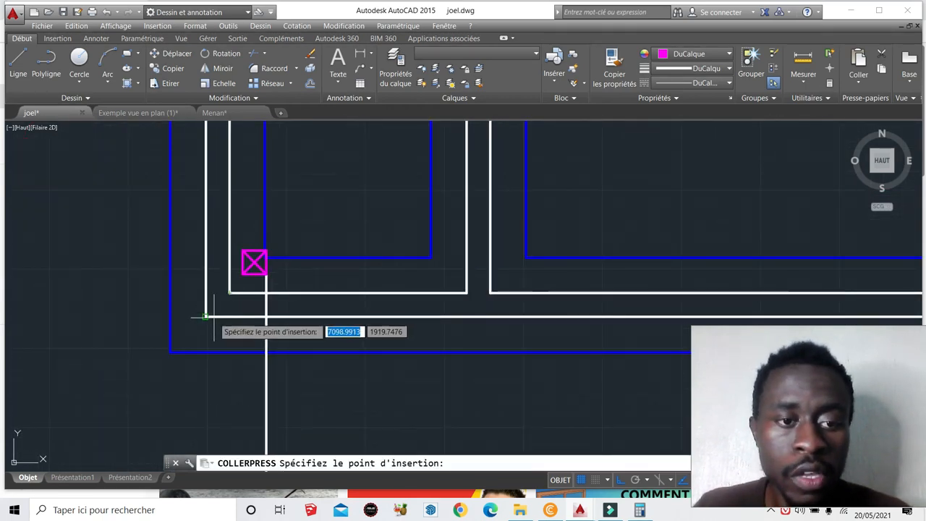
{"action": "left_click", "coordinate": [234, 342]}
- Delete the vertical wall line that was pasted together with the column
{"action": "left_click", "coordinate": [304, 380]}
{"action": "left_click", "coordinate": [265, 369]}
{"action": "key", "text": "Delete"}
- Move the pasted column by its lower-left corner onto the outer walls' lower-left corner
{"action": "left_click", "coordinate": [293, 302]}
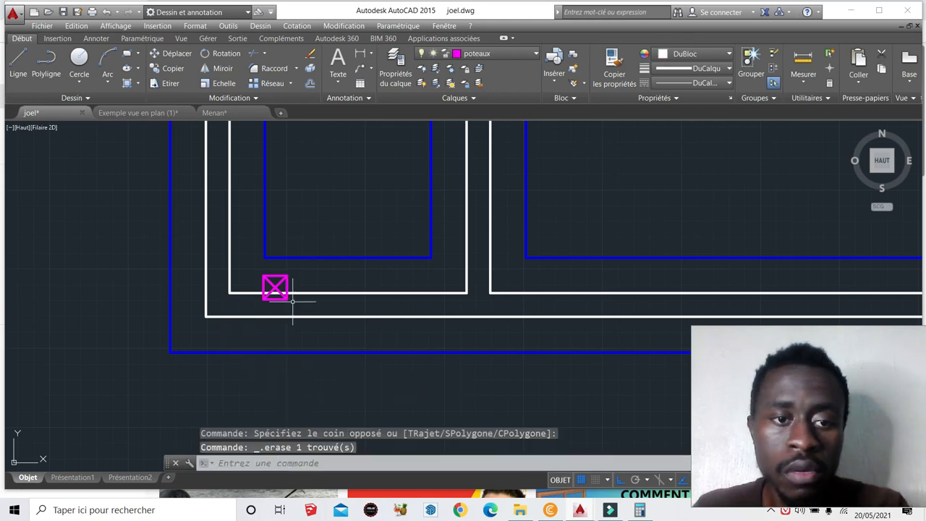
{"action": "key", "text": "Escape"}
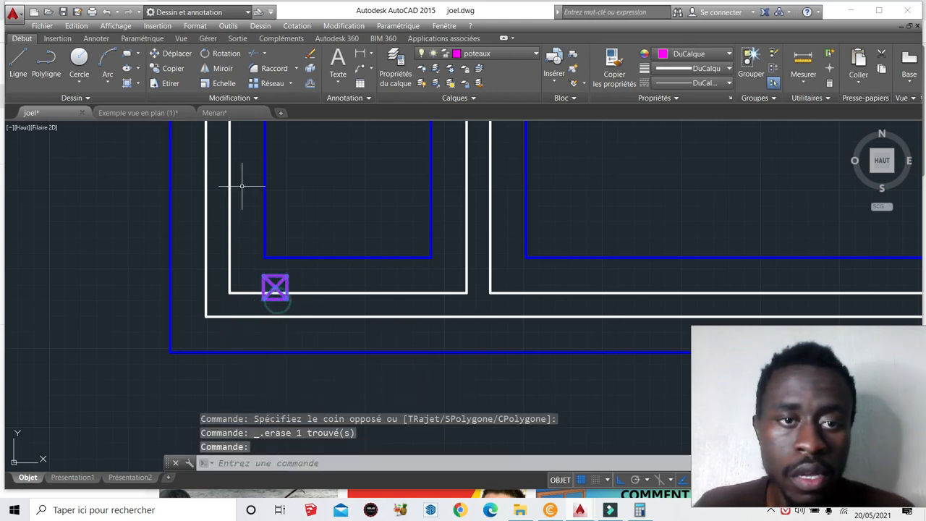
{"action": "left_click", "coordinate": [168, 55]}
{"action": "scroll", "coordinate": [249, 311], "scroll_direction": "up", "scroll_amount": 3}
{"action": "left_click", "coordinate": [275, 291]}
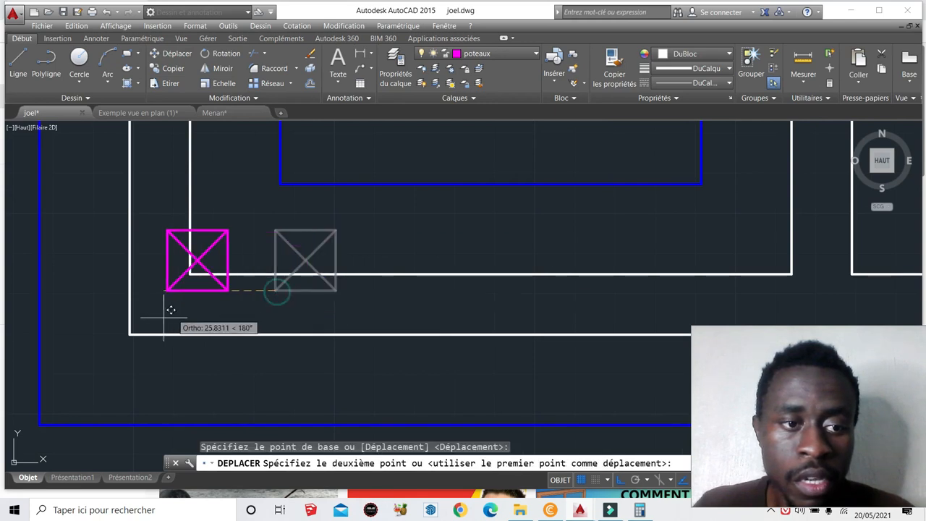
{"action": "left_click", "coordinate": [129, 334]}
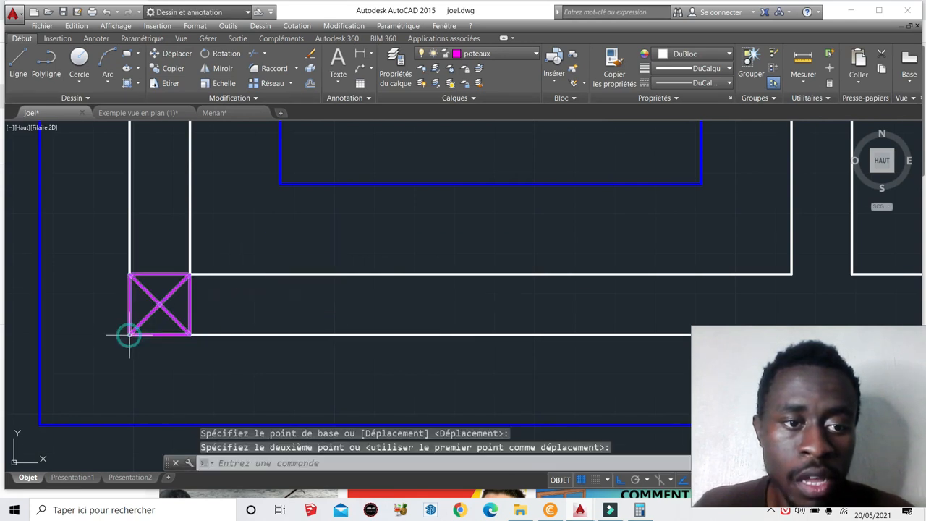
- Copy the placed column and paste it at the lower-left wall corner of the small upper room
{"action": "scroll", "coordinate": [129, 334], "scroll_direction": "down", "scroll_amount": 4}
{"action": "left_click", "coordinate": [140, 322]}
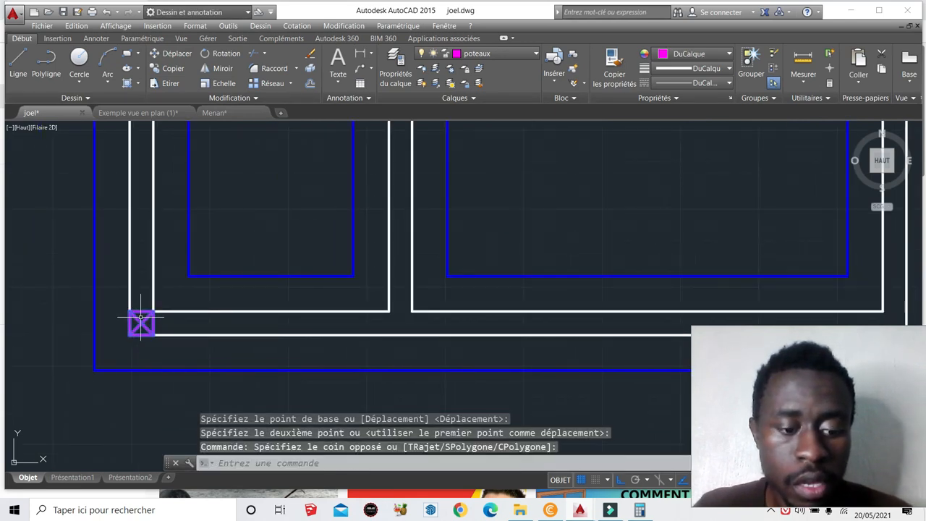
{"action": "key", "text": "ctrl+c"}
{"action": "scroll", "coordinate": [139, 301], "scroll_direction": "down", "scroll_amount": 4}
{"action": "scroll", "coordinate": [260, 313], "scroll_direction": "up", "scroll_amount": 2}
{"action": "scroll", "coordinate": [333, 357], "scroll_direction": "down", "scroll_amount": 2}
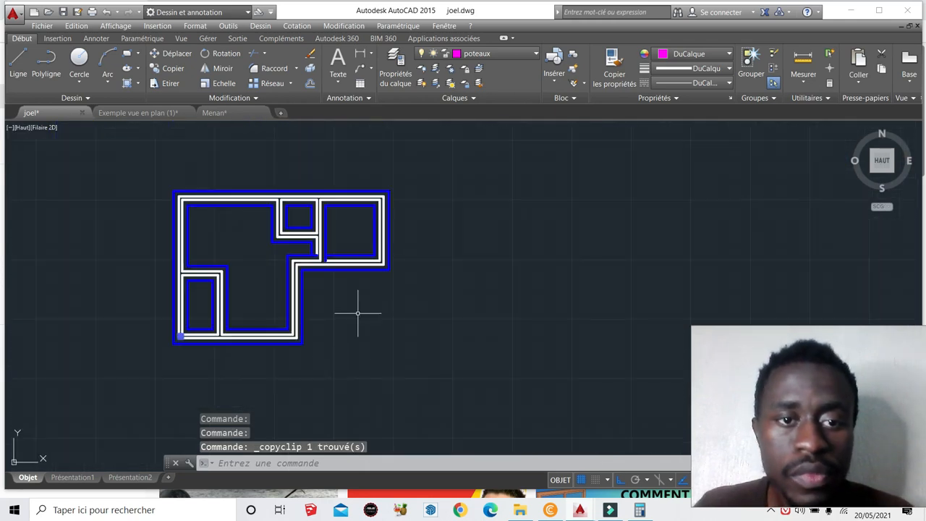
{"action": "scroll", "coordinate": [214, 236], "scroll_direction": "up", "scroll_amount": 5}
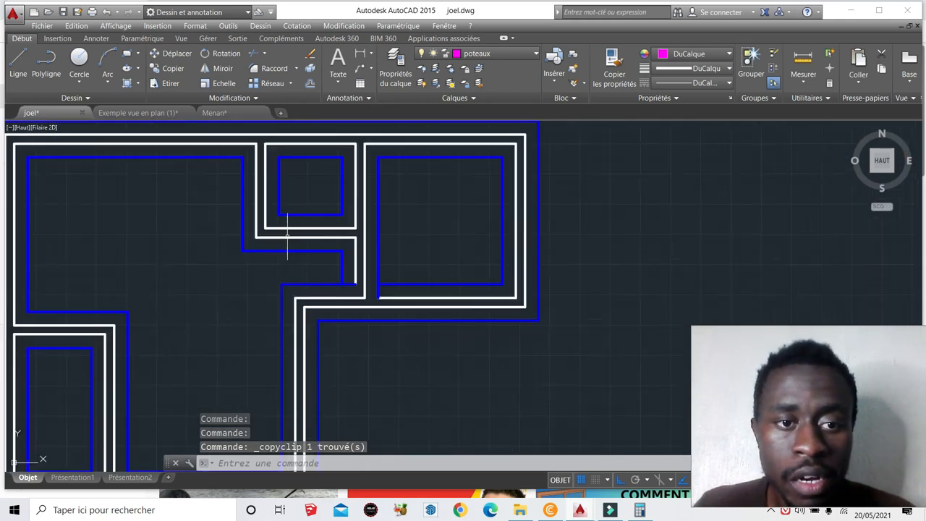
{"action": "key", "text": "ctrl+v"}
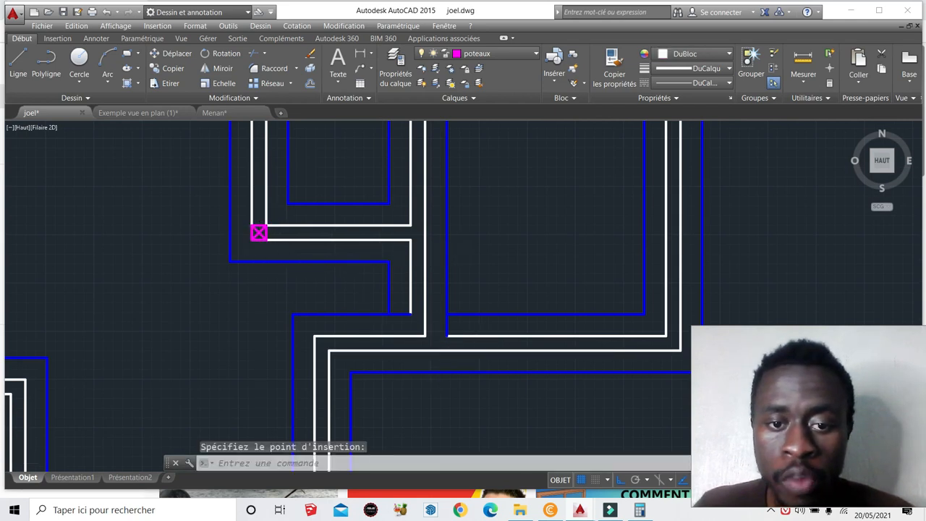
- Paste another column below the right-hand room and move it onto that room's lower-right outer wall corner
{"action": "scroll", "coordinate": [576, 345], "scroll_direction": "down", "scroll_amount": 3}
{"action": "scroll", "coordinate": [557, 344], "scroll_direction": "up", "scroll_amount": 3}
{"action": "double_click", "coordinate": [480, 393]}
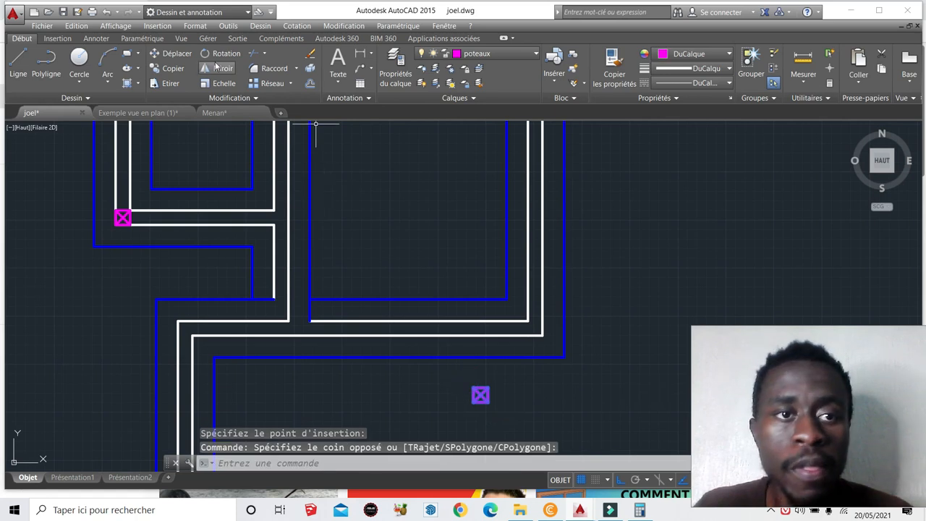
{"action": "left_click", "coordinate": [177, 54]}
{"action": "left_click", "coordinate": [481, 394]}
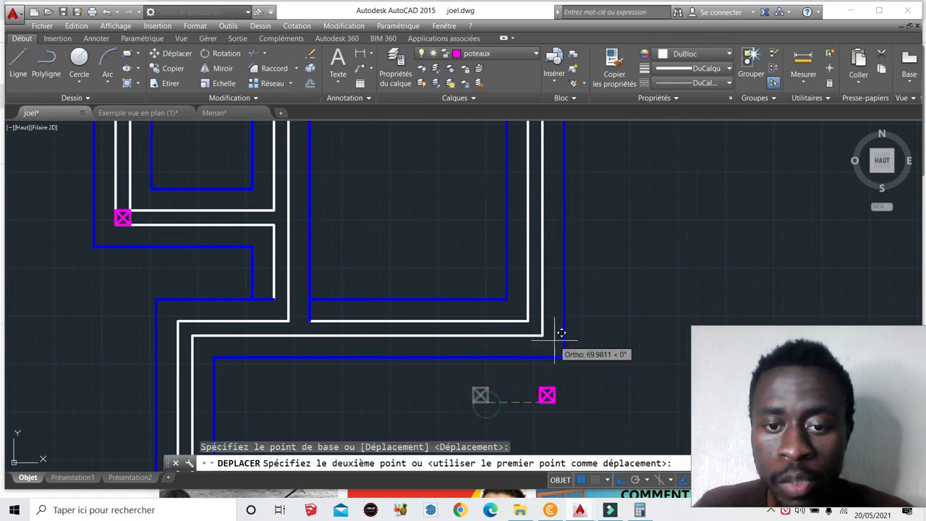
{"action": "left_click", "coordinate": [547, 324]}
- Paste a column at the upper-right wall corner of the right-hand room
{"action": "scroll", "coordinate": [547, 326], "scroll_direction": "down", "scroll_amount": 3}
{"action": "scroll", "coordinate": [547, 330], "scroll_direction": "up", "scroll_amount": 5}
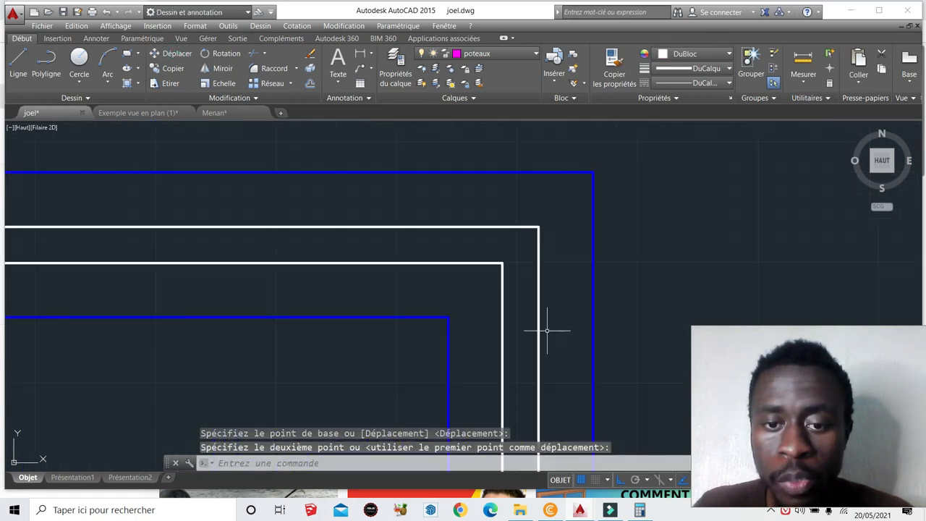
{"action": "key", "text": "ctrl+v"}
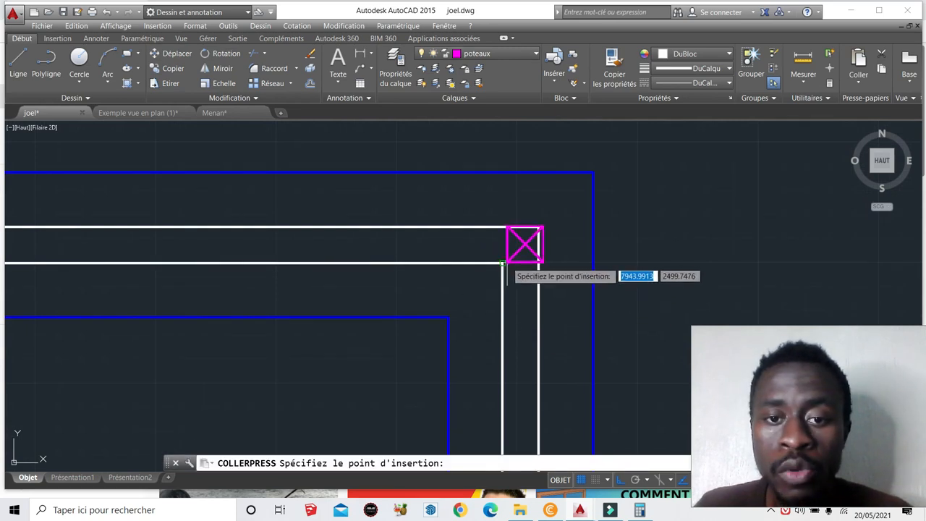
{"action": "left_click", "coordinate": [502, 263]}
- Paste a column below the plan's lowest wall and move it onto that wall's lower-right outer corner
{"action": "scroll", "coordinate": [535, 247], "scroll_direction": "down", "scroll_amount": 6}
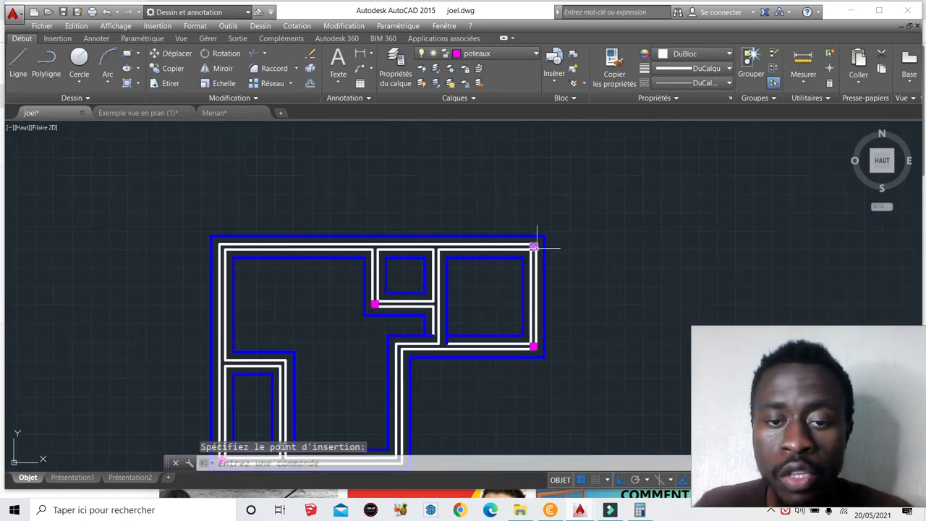
{"action": "scroll", "coordinate": [463, 304], "scroll_direction": "down", "scroll_amount": 4}
{"action": "scroll", "coordinate": [407, 262], "scroll_direction": "up", "scroll_amount": 10}
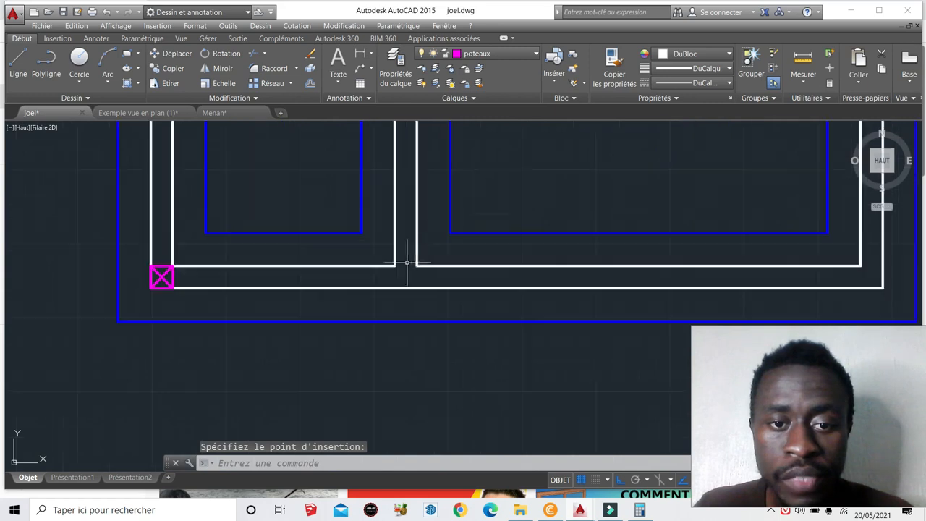
{"action": "key", "text": "ctrl+v"}
{"action": "left_click", "coordinate": [412, 401]}
{"action": "left_click", "coordinate": [466, 425]}
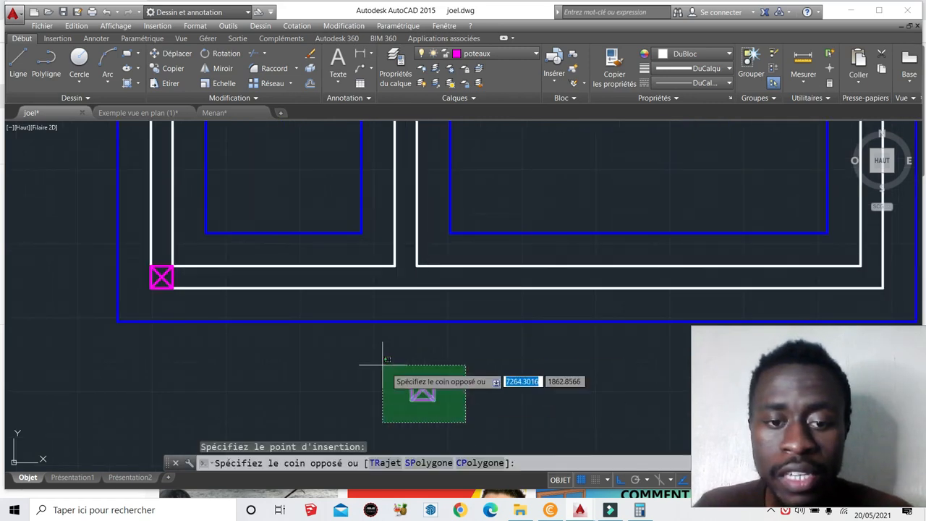
{"action": "left_click", "coordinate": [410, 382]}
{"action": "scroll", "coordinate": [380, 362], "scroll_direction": "down", "scroll_amount": 3}
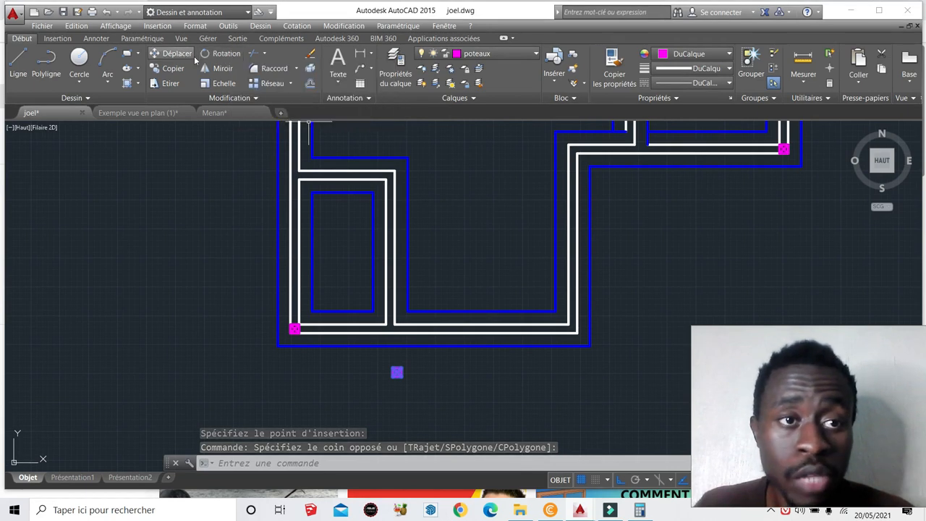
{"action": "left_click", "coordinate": [172, 54]}
{"action": "scroll", "coordinate": [395, 371], "scroll_direction": "up", "scroll_amount": 4}
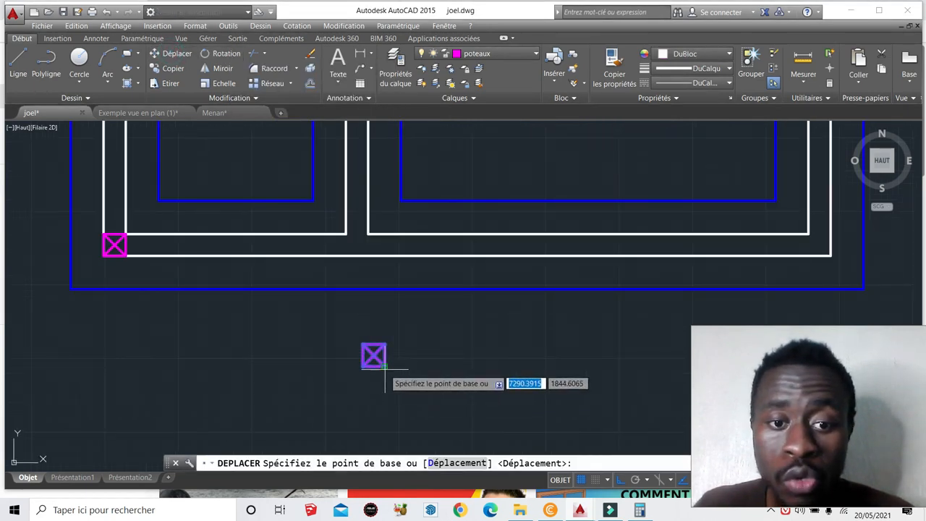
{"action": "left_click", "coordinate": [383, 369]}
{"action": "scroll", "coordinate": [383, 369], "scroll_direction": "down", "scroll_amount": 4}
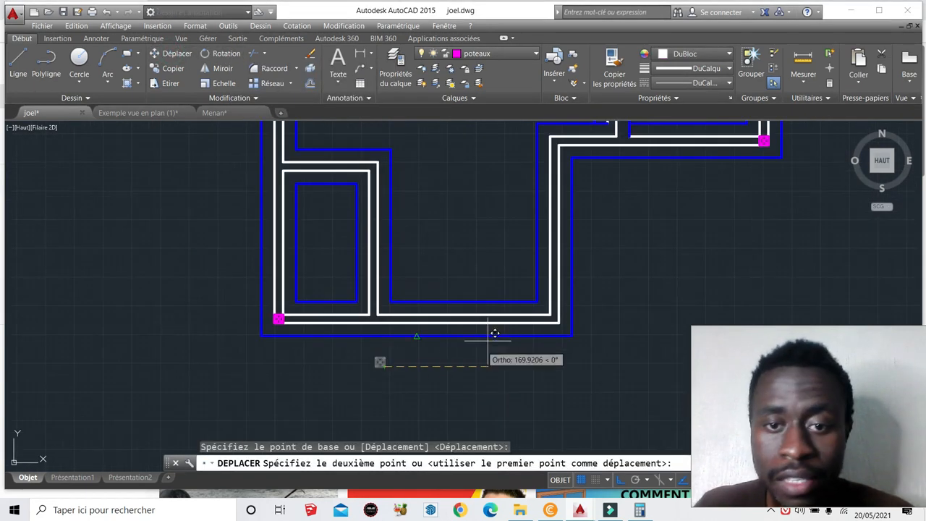
{"action": "left_click", "coordinate": [569, 306]}
- Paste a column just below the plan's lowest wall, near the partition junction, and copy that column to the clipboard
{"action": "scroll", "coordinate": [577, 310], "scroll_direction": "down", "scroll_amount": 2}
{"action": "scroll", "coordinate": [348, 310], "scroll_direction": "down", "scroll_amount": 2}
{"action": "scroll", "coordinate": [348, 310], "scroll_direction": "up", "scroll_amount": 5}
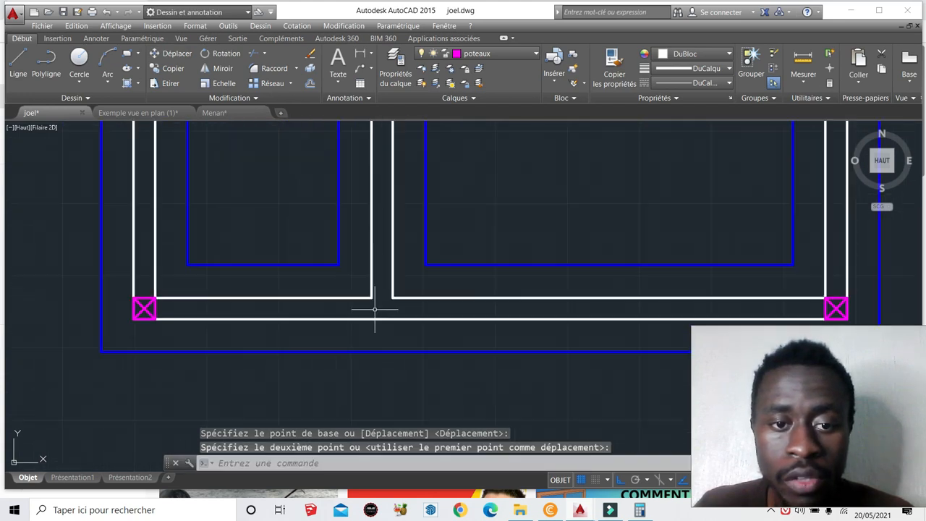
{"action": "key", "text": "ctrl+v"}
{"action": "left_click", "coordinate": [395, 395]}
{"action": "left_click", "coordinate": [451, 403]}
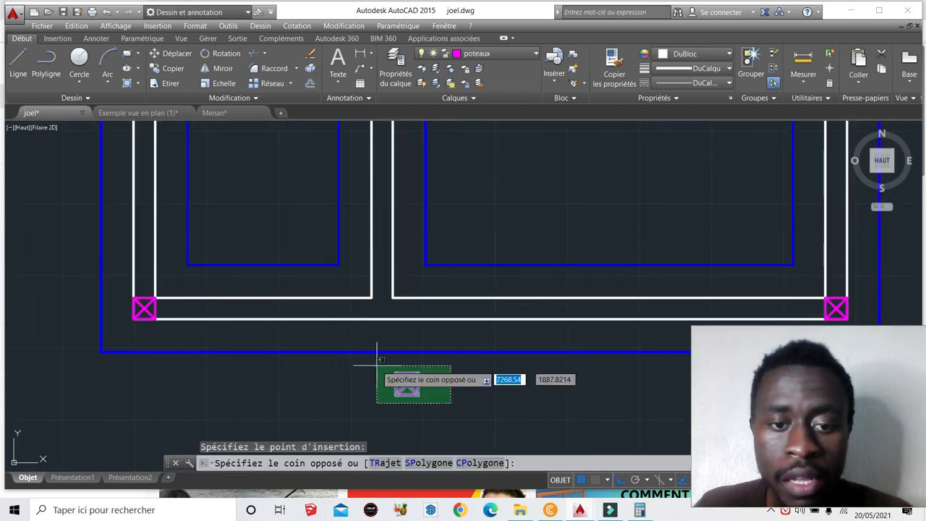
{"action": "left_click", "coordinate": [376, 365]}
{"action": "left_click", "coordinate": [420, 388]}
{"action": "key", "text": "ctrl+c"}
- Paste the copied column below the lowest wall and move it onto that wall's junction with the lower-left room's partition
{"action": "key", "text": "ctrl+v"}
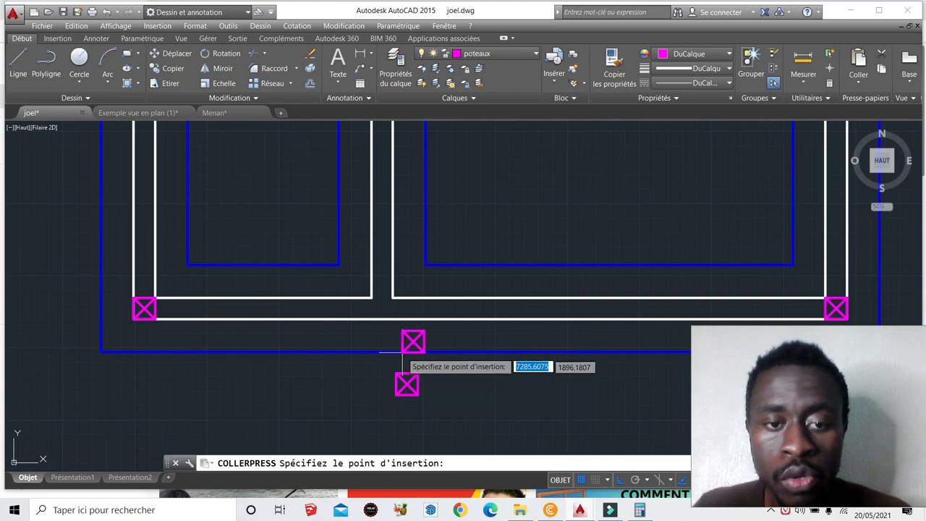
{"action": "left_click", "coordinate": [335, 395]}
{"action": "left_click", "coordinate": [345, 394]}
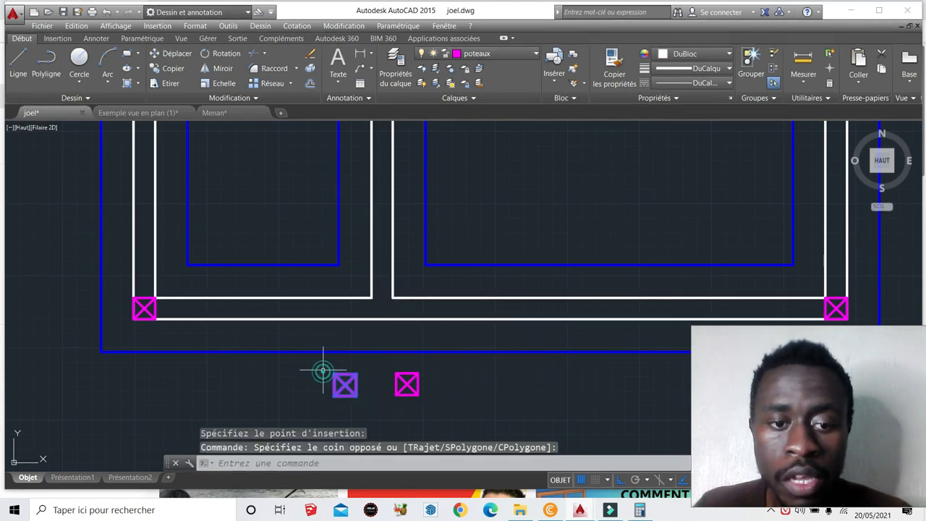
{"action": "left_click", "coordinate": [301, 349]}
{"action": "left_click", "coordinate": [176, 53]}
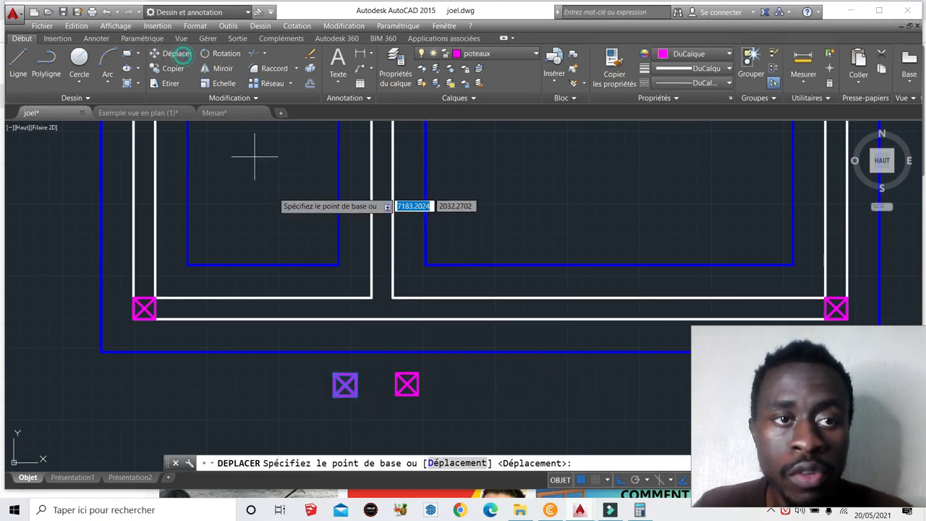
{"action": "left_click", "coordinate": [355, 373]}
{"action": "left_click", "coordinate": [395, 290]}
- Paste a column outside the plan's left wall and move it onto the junction with the lower-left room's top wall
{"action": "scroll", "coordinate": [393, 299], "scroll_direction": "down", "scroll_amount": 3}
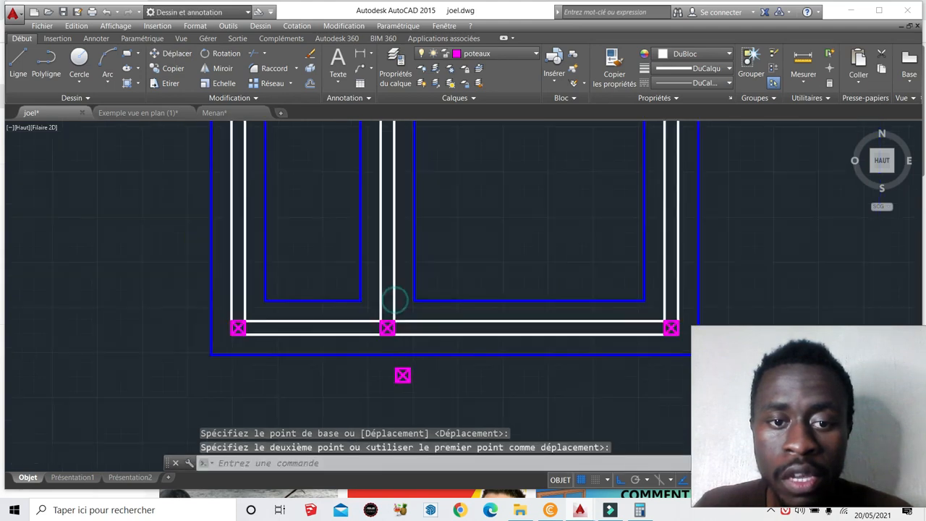
{"action": "scroll", "coordinate": [399, 175], "scroll_direction": "up", "scroll_amount": 6}
{"action": "key", "text": "ctrl+v"}
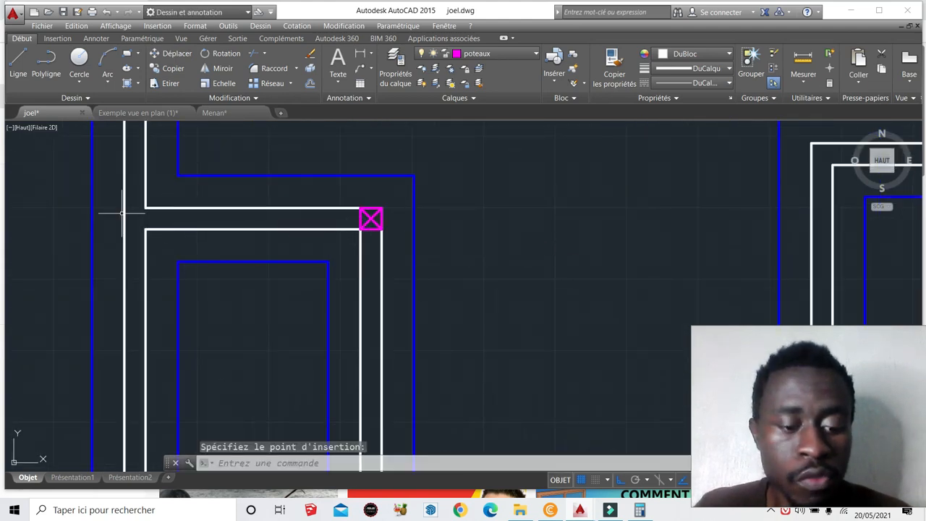
{"action": "left_click", "coordinate": [72, 235]}
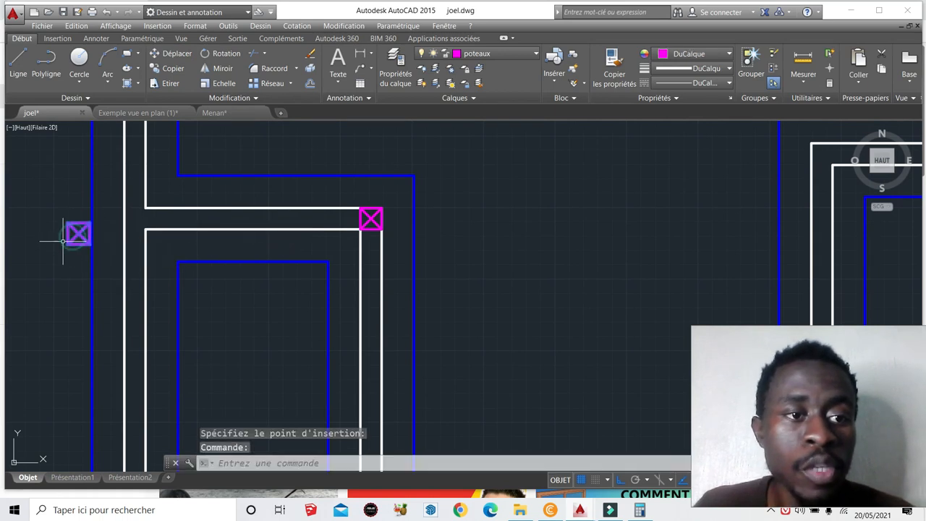
{"action": "left_click", "coordinate": [55, 255]}
{"action": "key", "text": "Escape"}
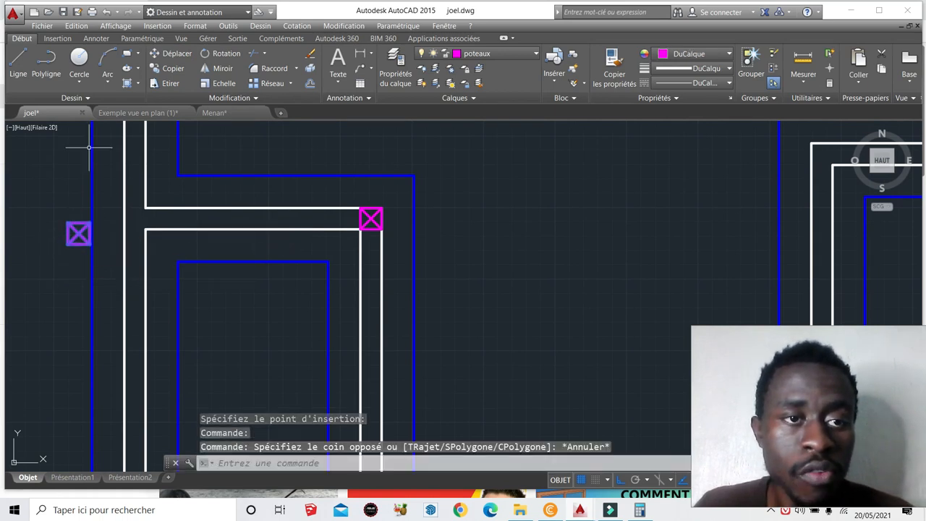
{"action": "left_click", "coordinate": [176, 57]}
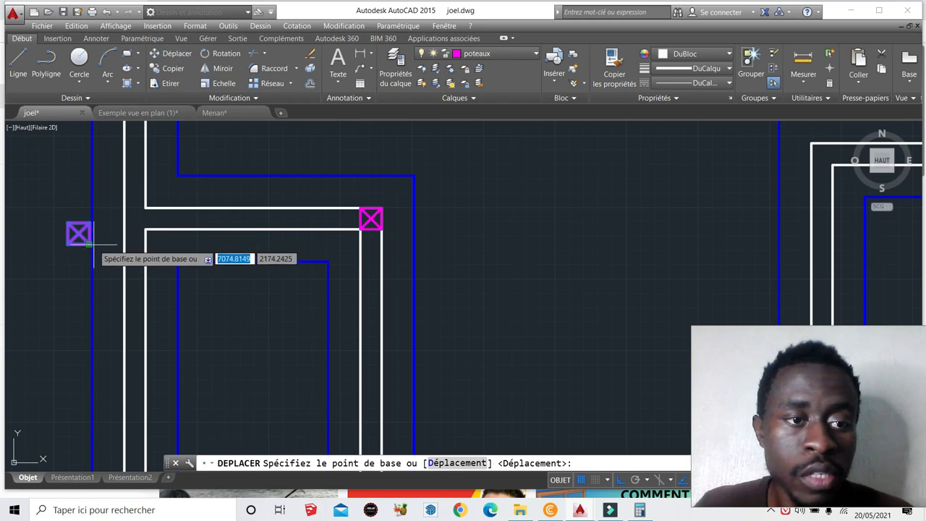
{"action": "left_click", "coordinate": [78, 232]}
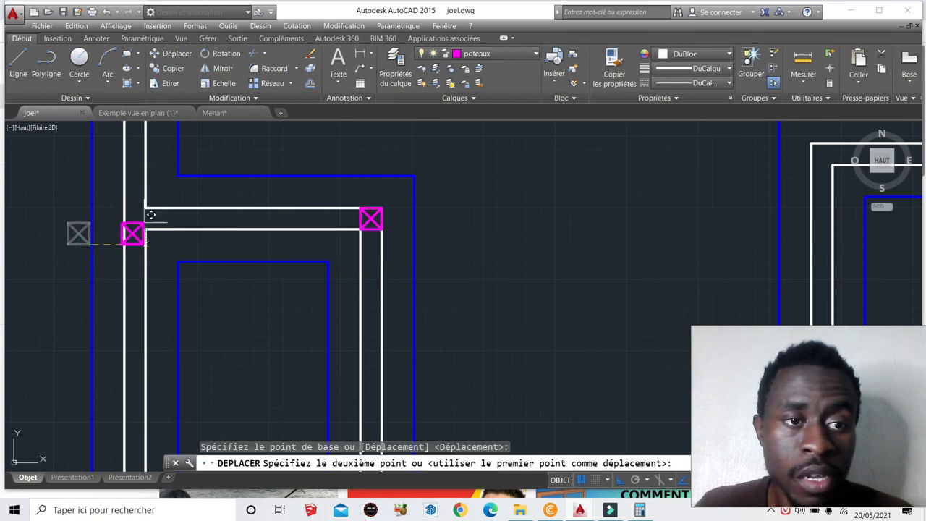
{"action": "left_click", "coordinate": [145, 210]}
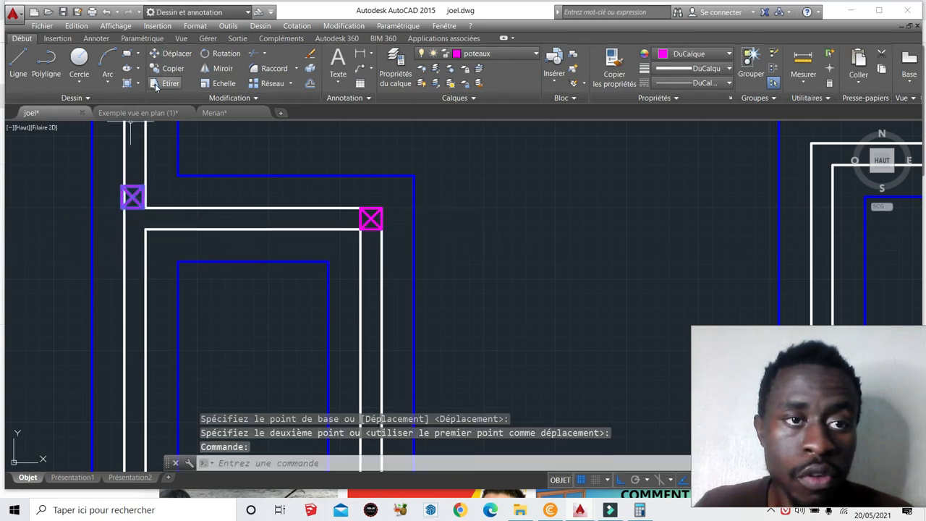
{"action": "left_click", "coordinate": [175, 55]}
{"action": "left_click", "coordinate": [133, 198]}
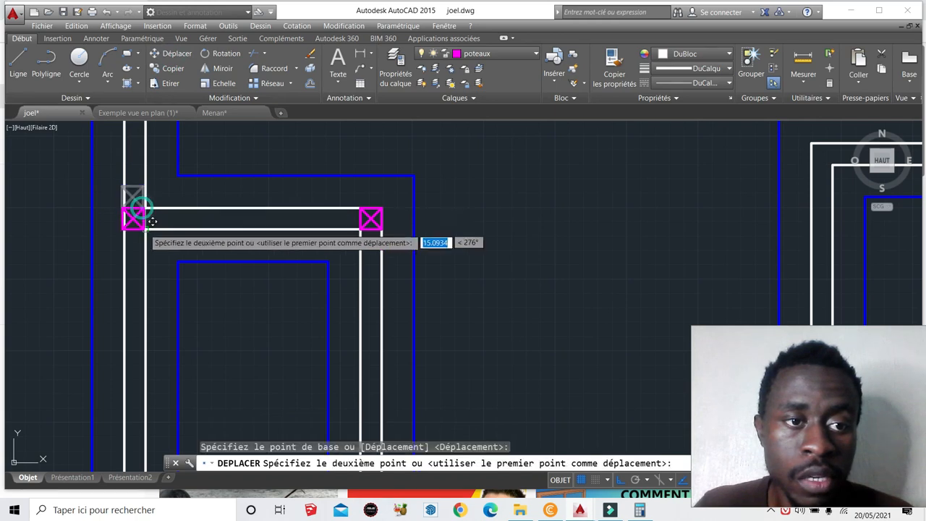
{"action": "left_click", "coordinate": [152, 221]}
- Paste columns on the plan's top wall at its junctions with both side walls of the small upper room
{"action": "scroll", "coordinate": [222, 283], "scroll_direction": "down", "scroll_amount": 3}
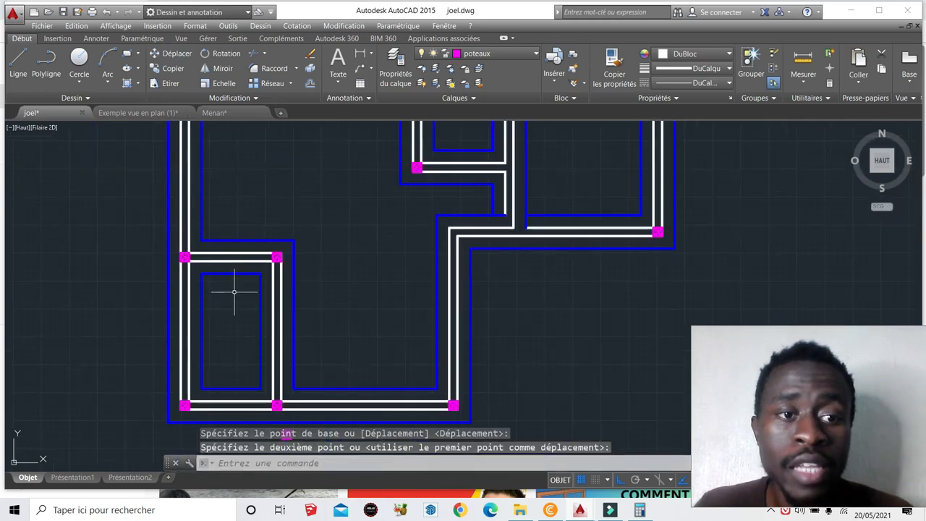
{"action": "scroll", "coordinate": [268, 313], "scroll_direction": "down", "scroll_amount": 3}
{"action": "scroll", "coordinate": [268, 313], "scroll_direction": "up", "scroll_amount": 7}
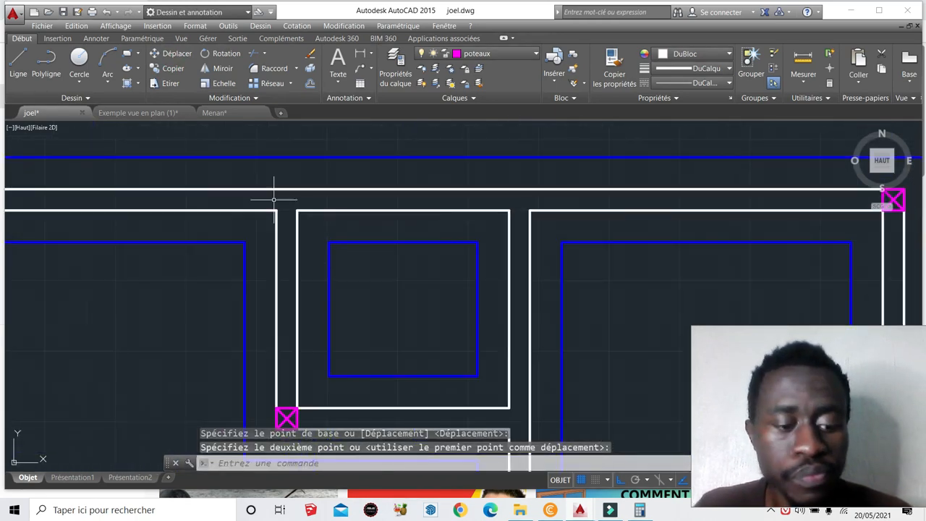
{"action": "key", "text": "ctrl+v"}
{"action": "scroll", "coordinate": [287, 200], "scroll_direction": "down", "scroll_amount": 3}
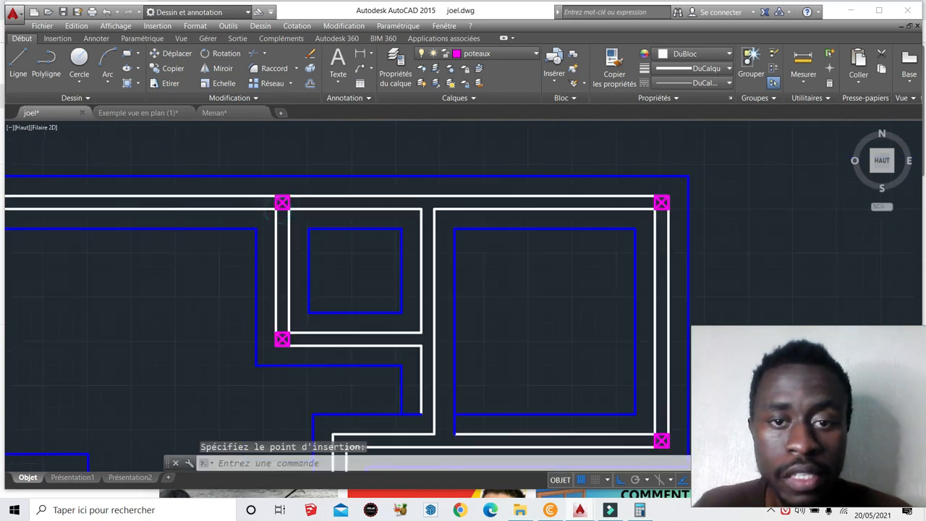
{"action": "scroll", "coordinate": [362, 210], "scroll_direction": "up", "scroll_amount": 2}
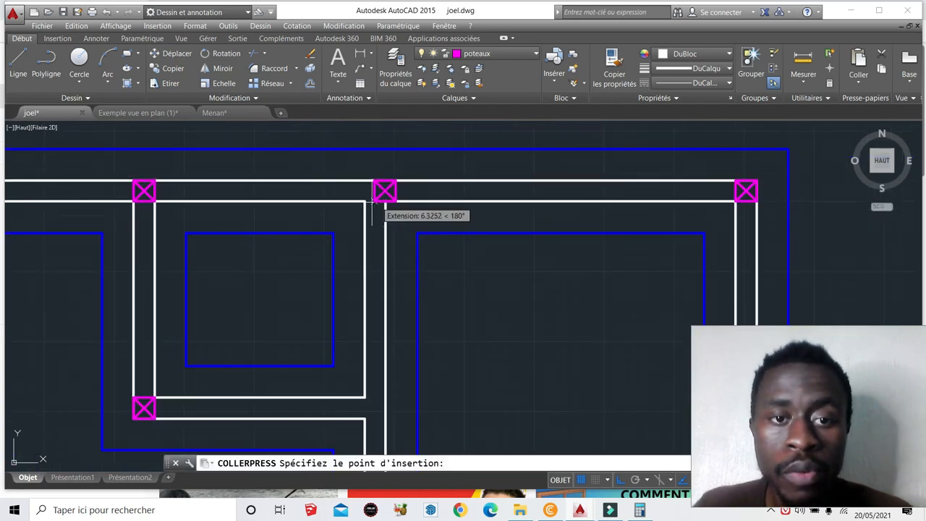
{"action": "left_click", "coordinate": [371, 200]}
- Examine the wall junctions between the small upper room, the right-hand room and the inner corner that still lack columns
{"action": "scroll", "coordinate": [371, 200], "scroll_direction": "down", "scroll_amount": 5}
{"action": "scroll", "coordinate": [538, 201], "scroll_direction": "up", "scroll_amount": 6}
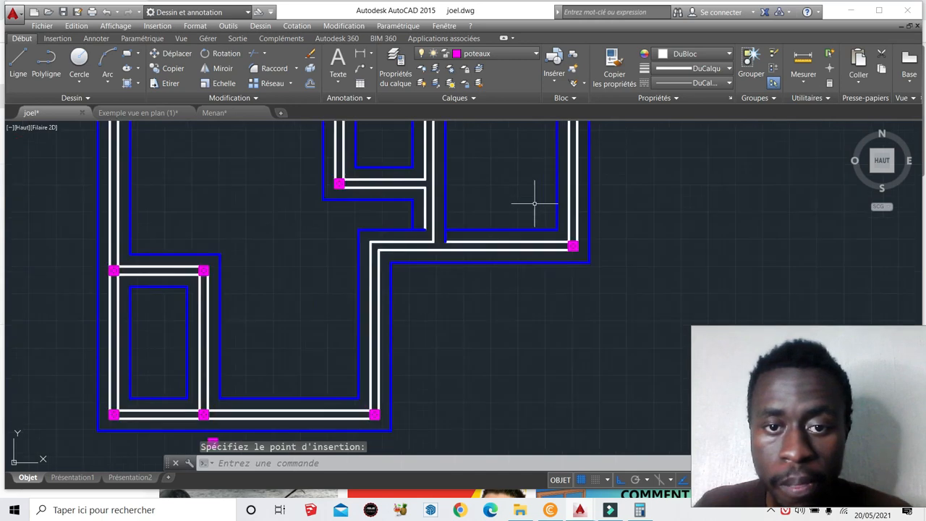
{"action": "scroll", "coordinate": [353, 268], "scroll_direction": "up", "scroll_amount": 3}
{"action": "scroll", "coordinate": [486, 324], "scroll_direction": "down", "scroll_amount": 3}
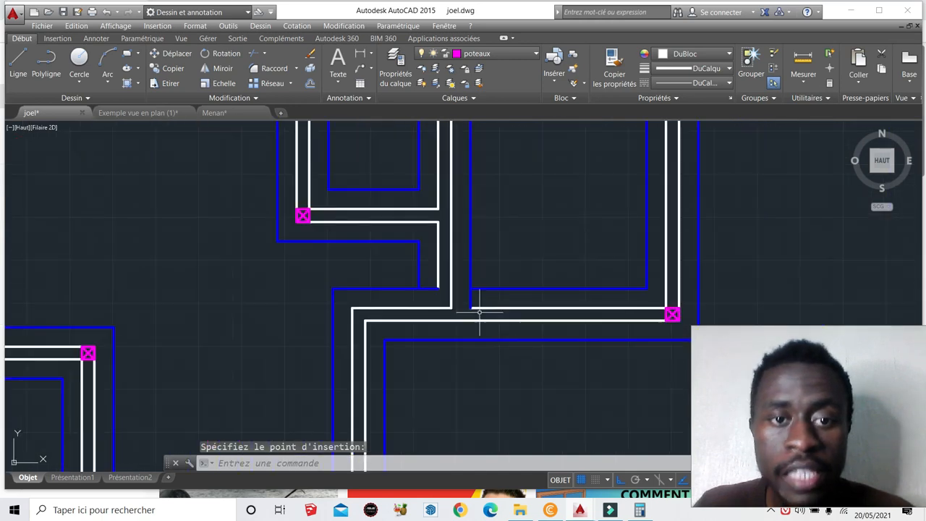
{"action": "scroll", "coordinate": [446, 292], "scroll_direction": "up", "scroll_amount": 2}
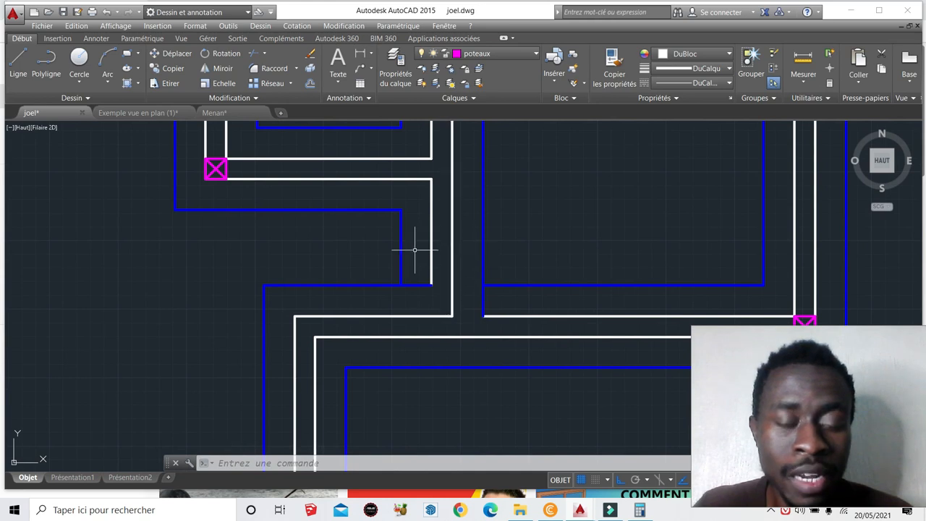
{"action": "scroll", "coordinate": [452, 267], "scroll_direction": "down", "scroll_amount": 4}
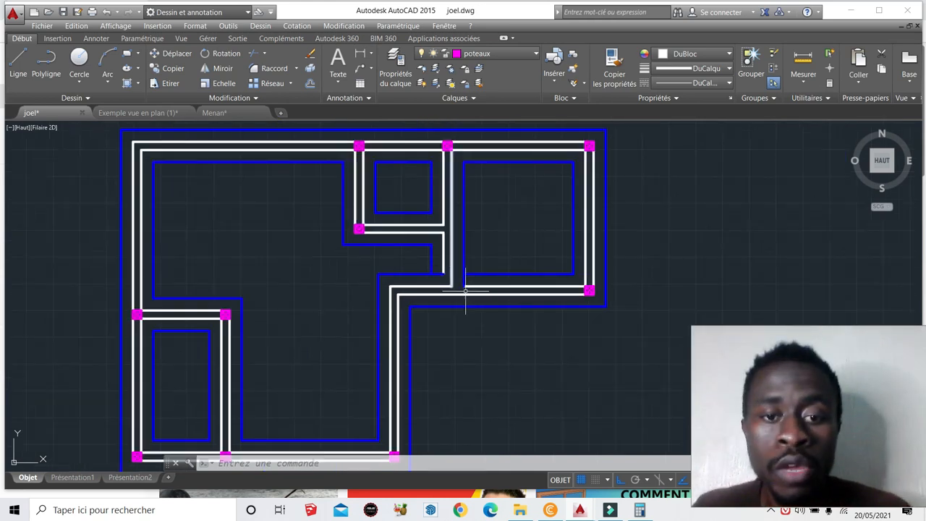
{"action": "scroll", "coordinate": [463, 286], "scroll_direction": "up", "scroll_amount": 4}
{"action": "scroll", "coordinate": [469, 290], "scroll_direction": "down", "scroll_amount": 4}
{"action": "scroll", "coordinate": [392, 320], "scroll_direction": "up", "scroll_amount": 4}
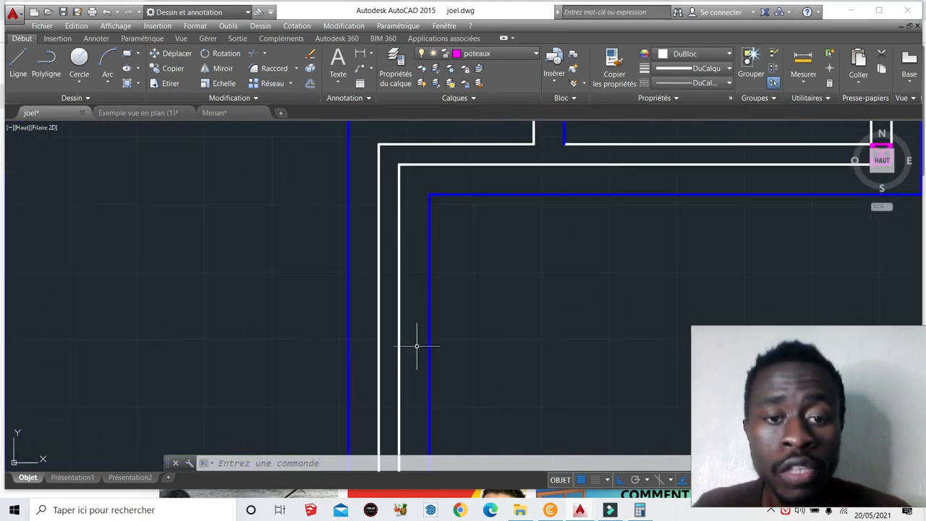
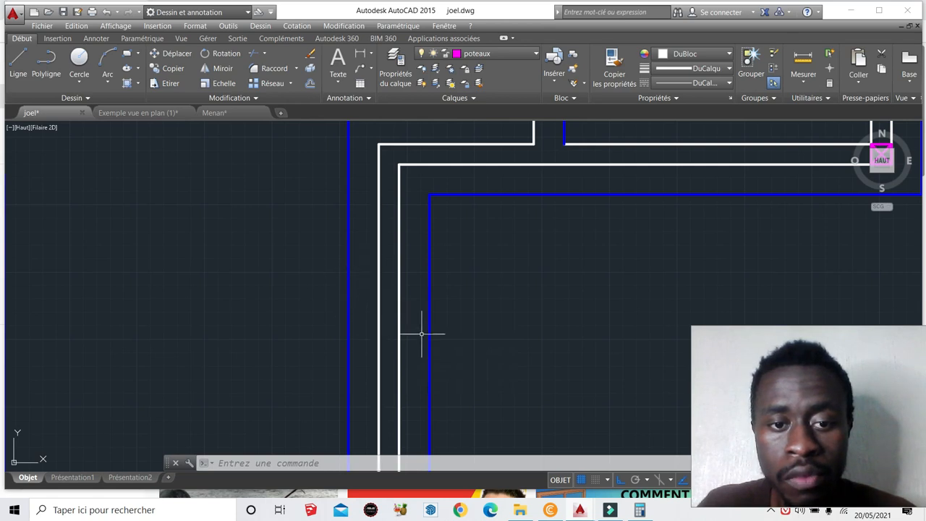
- Switch to the Windows calculator, make its window fully visible, and compute 60 - 15
{"action": "left_click", "coordinate": [641, 509]}
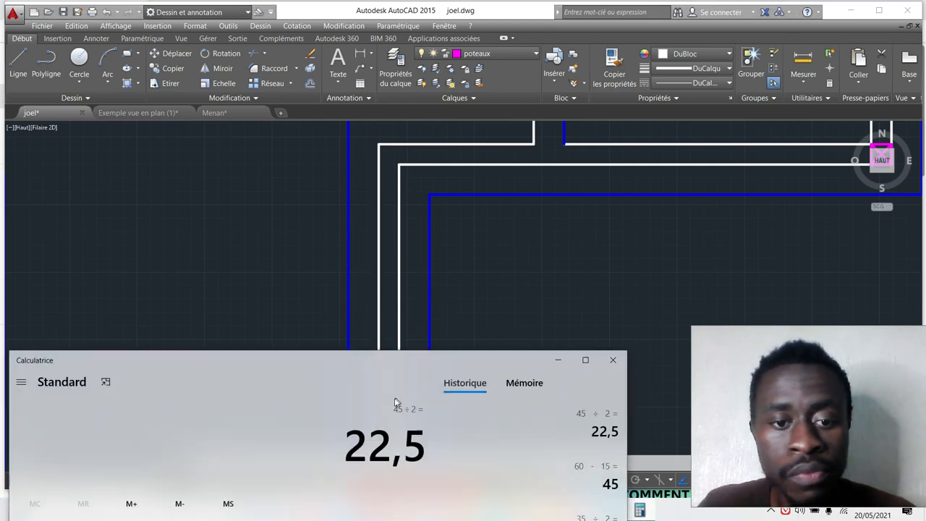
{"action": "left_click_drag", "start_coordinate": [375, 359], "coordinate": [402, 251]}
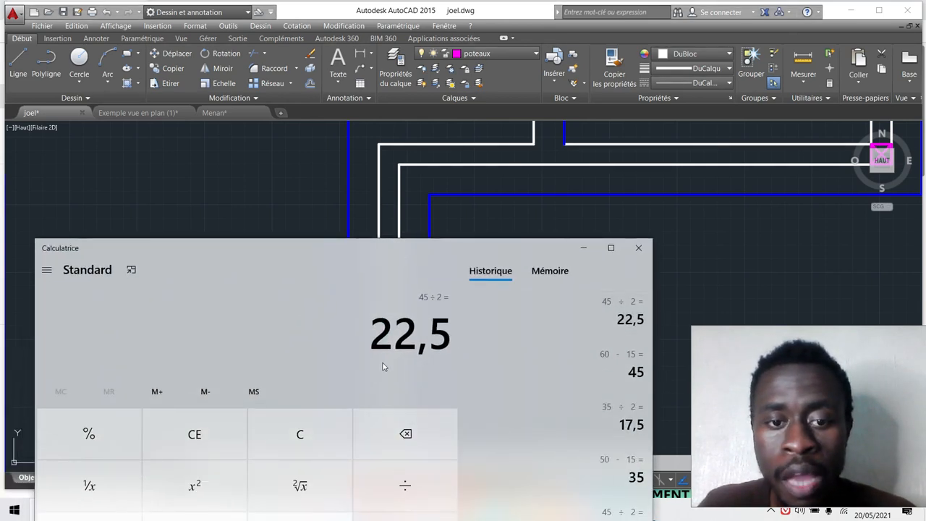
{"action": "left_click_drag", "start_coordinate": [450, 248], "coordinate": [460, 154]}
{"action": "left_click_drag", "start_coordinate": [375, 160], "coordinate": [378, 76]}
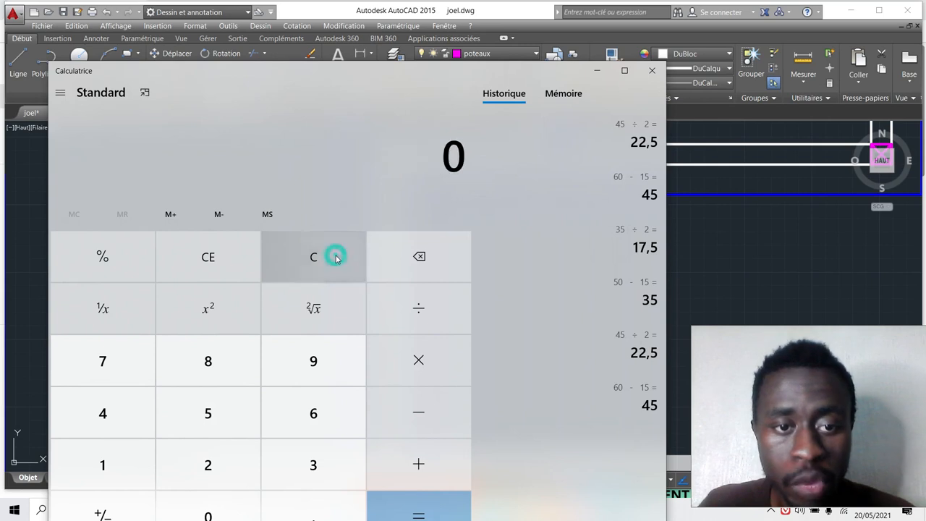
{"action": "left_click_drag", "start_coordinate": [375, 84], "coordinate": [386, 20]}
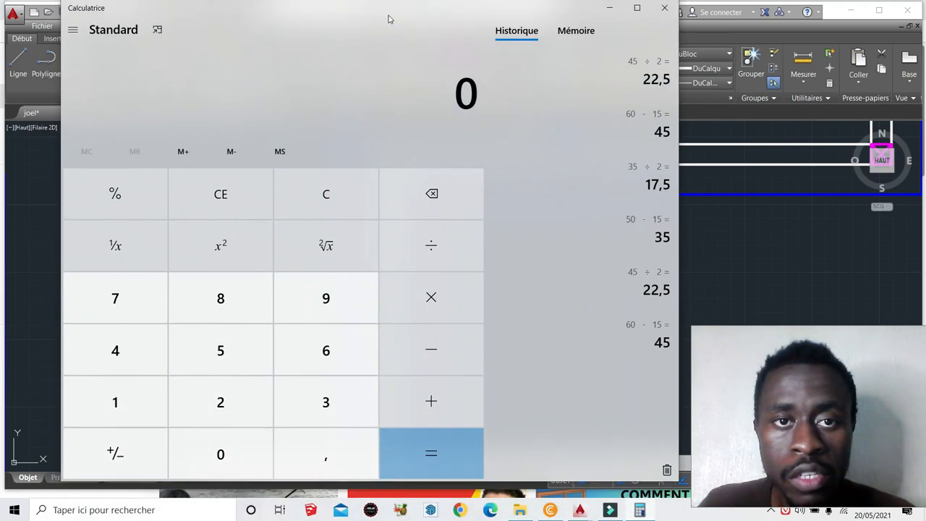
{"action": "left_click", "coordinate": [326, 354]}
{"action": "left_click", "coordinate": [237, 442]}
{"action": "left_click", "coordinate": [429, 365]}
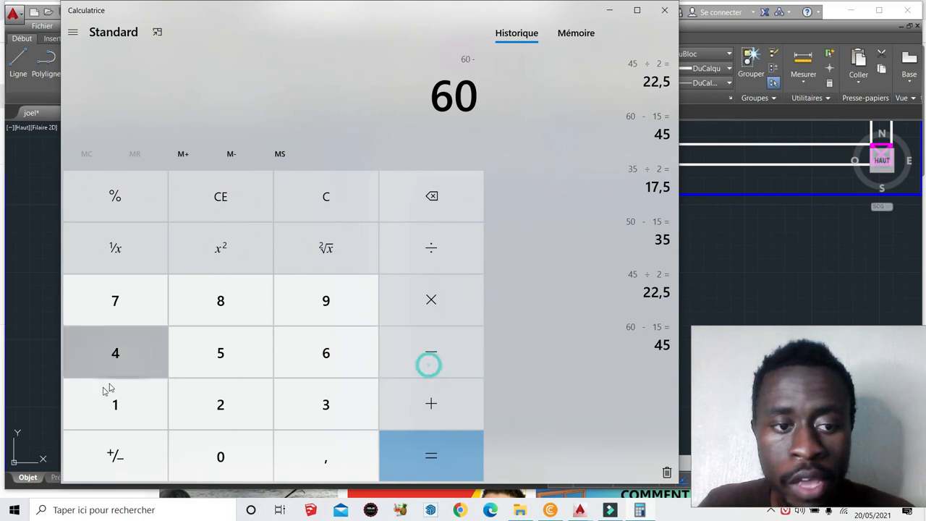
{"action": "left_click", "coordinate": [114, 402]}
{"action": "left_click", "coordinate": [213, 355]}
{"action": "left_click", "coordinate": [430, 469]}
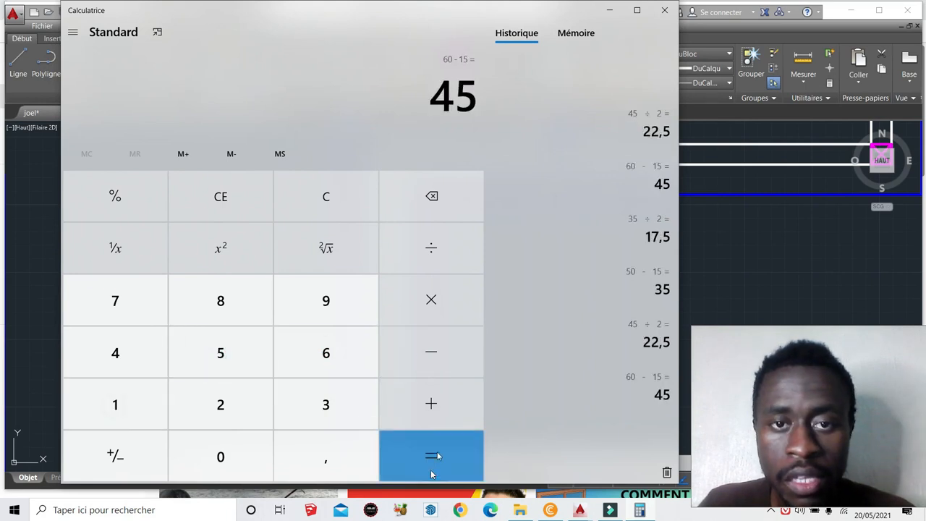
- Divide the calculator's result by 2, keeping its number keys in view
{"action": "mouse_move", "coordinate": [502, 10]}
{"action": "left_mouse_down"}
{"action": "mouse_move", "coordinate": [506, 209]}
{"action": "mouse_move", "coordinate": [471, 358]}
{"action": "left_mouse_up"}
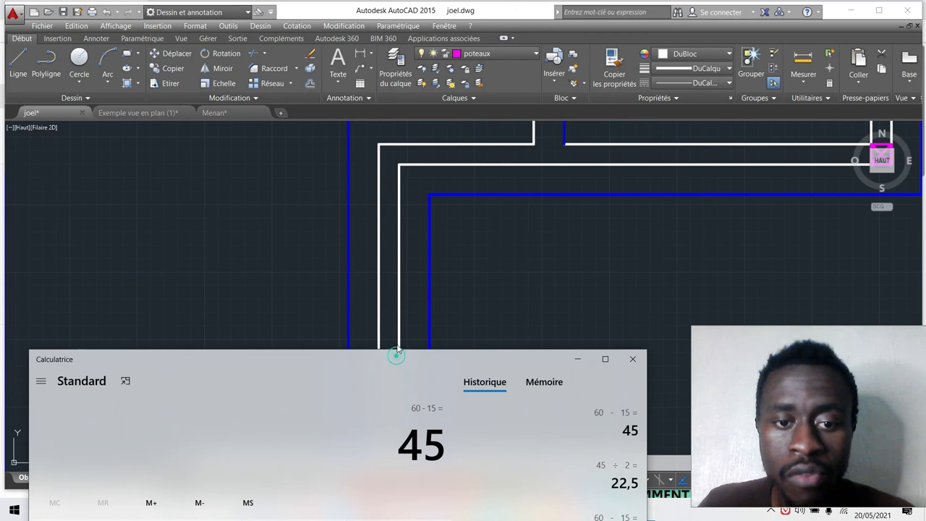
{"action": "left_click_drag", "start_coordinate": [397, 358], "coordinate": [373, 136]}
{"action": "left_click", "coordinate": [373, 374]}
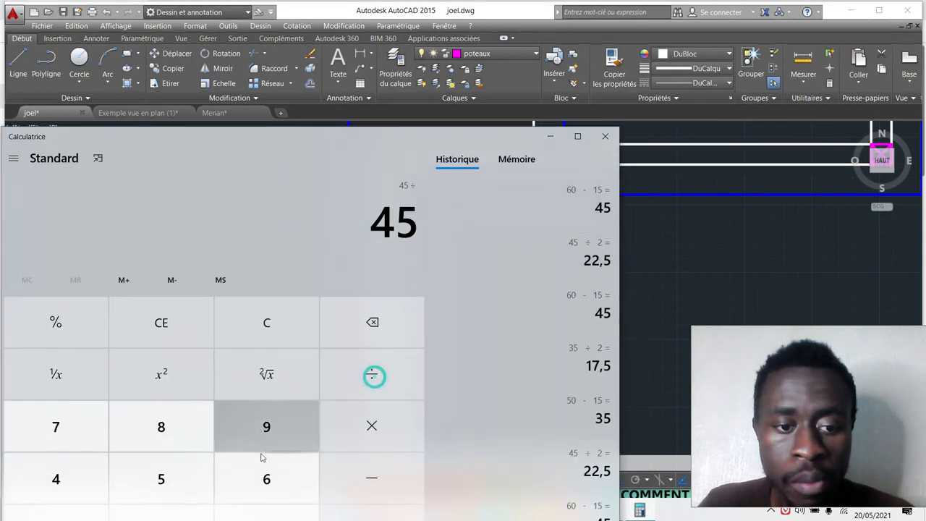
{"action": "left_click_drag", "start_coordinate": [389, 139], "coordinate": [447, 34]}
{"action": "left_click", "coordinate": [226, 424]}
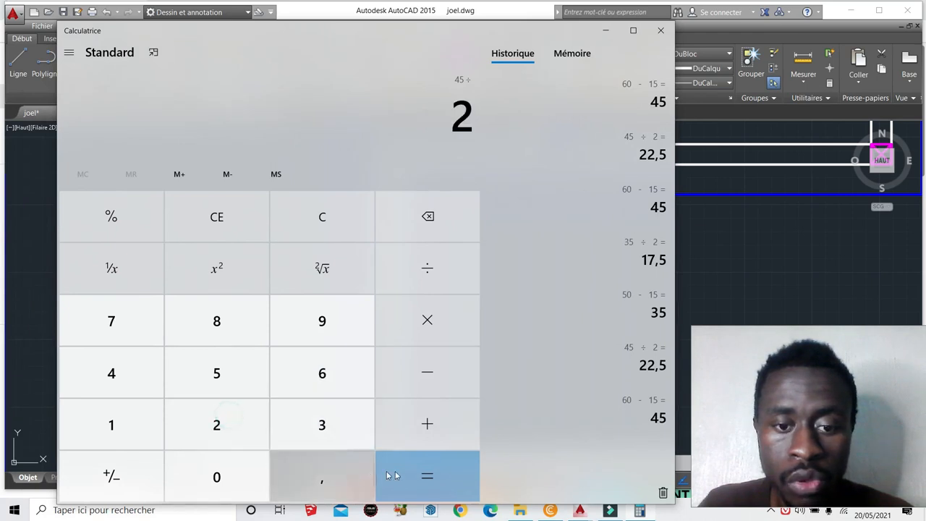
{"action": "left_click", "coordinate": [387, 475]}
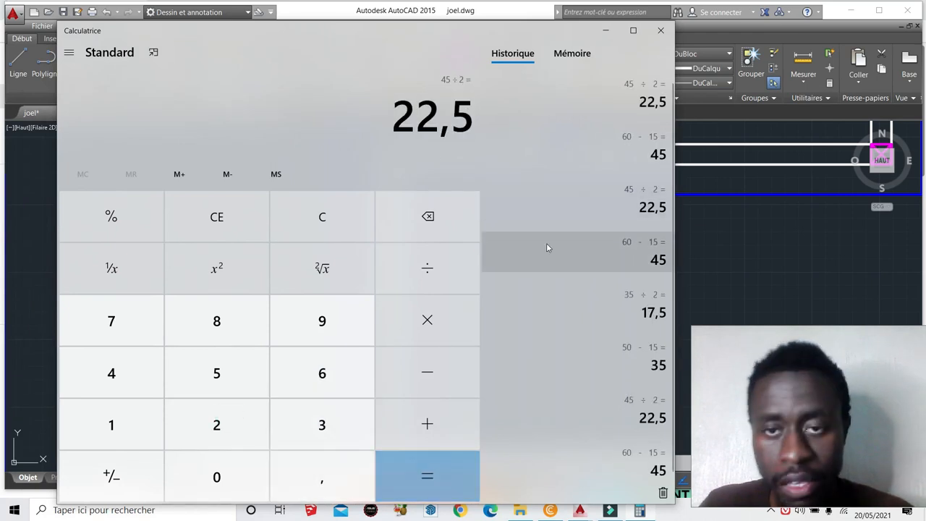
- Move the calculator clear of the drawing and view the whole plan with its columns
{"action": "left_click_drag", "start_coordinate": [573, 37], "coordinate": [531, 140]}
{"action": "left_click_drag", "start_coordinate": [436, 167], "coordinate": [335, 411]}
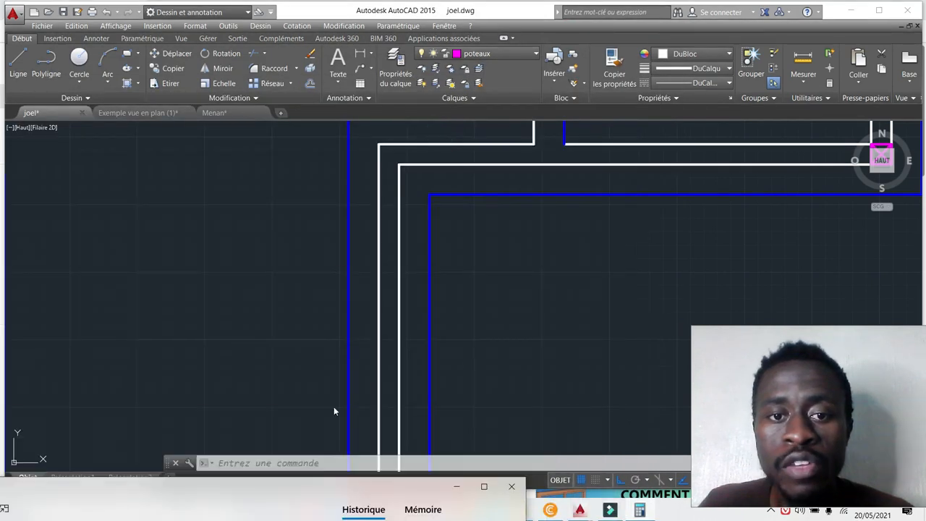
{"action": "scroll", "coordinate": [447, 219], "scroll_direction": "down", "scroll_amount": 10}
{"action": "scroll", "coordinate": [371, 208], "scroll_direction": "up", "scroll_amount": 4}
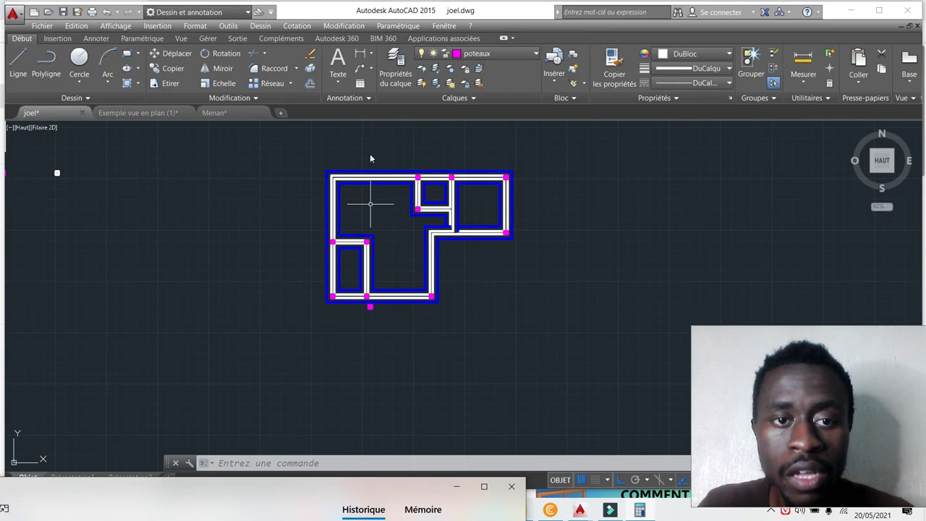
- Paste a copy of the magenta column symbol just outside the plan's upper-left corner
{"action": "scroll", "coordinate": [334, 171], "scroll_direction": "up", "scroll_amount": 5}
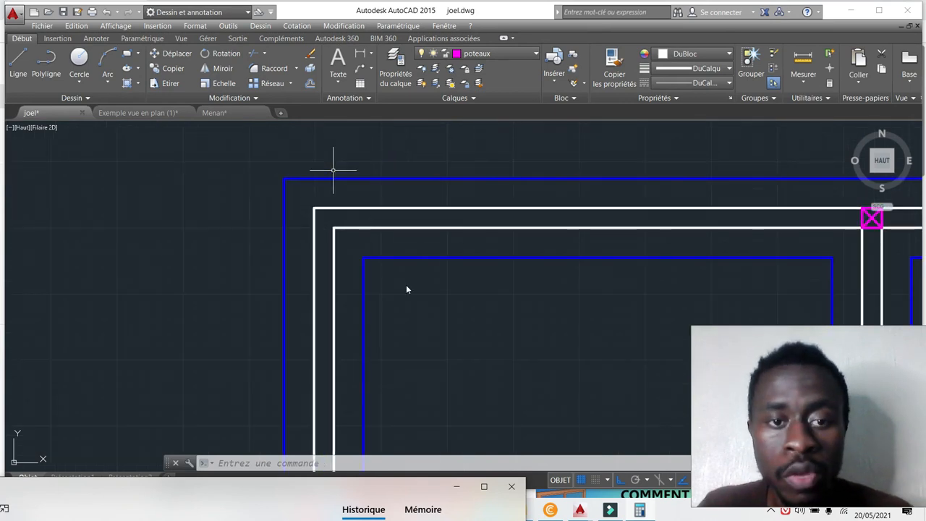
{"action": "scroll", "coordinate": [282, 264], "scroll_direction": "down", "scroll_amount": 5}
{"action": "scroll", "coordinate": [326, 285], "scroll_direction": "up", "scroll_amount": 2}
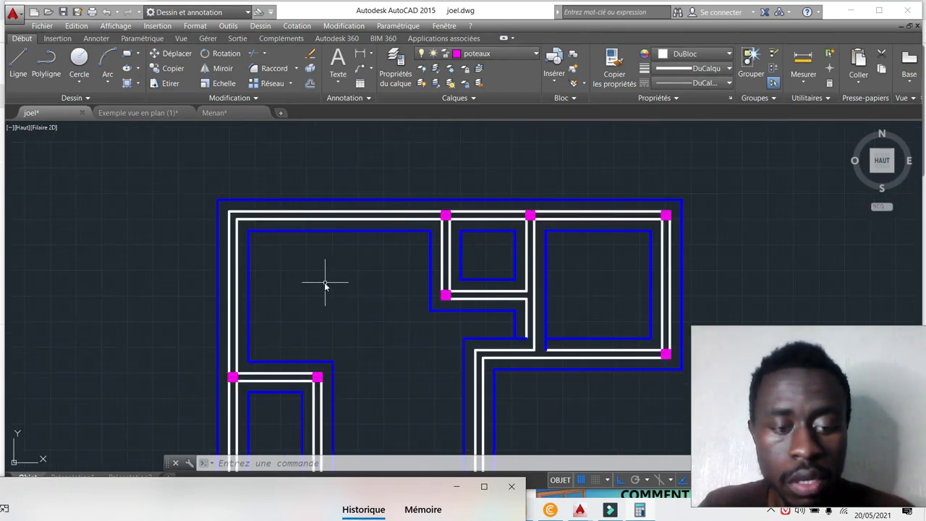
{"action": "scroll", "coordinate": [435, 217], "scroll_direction": "up", "scroll_amount": 5}
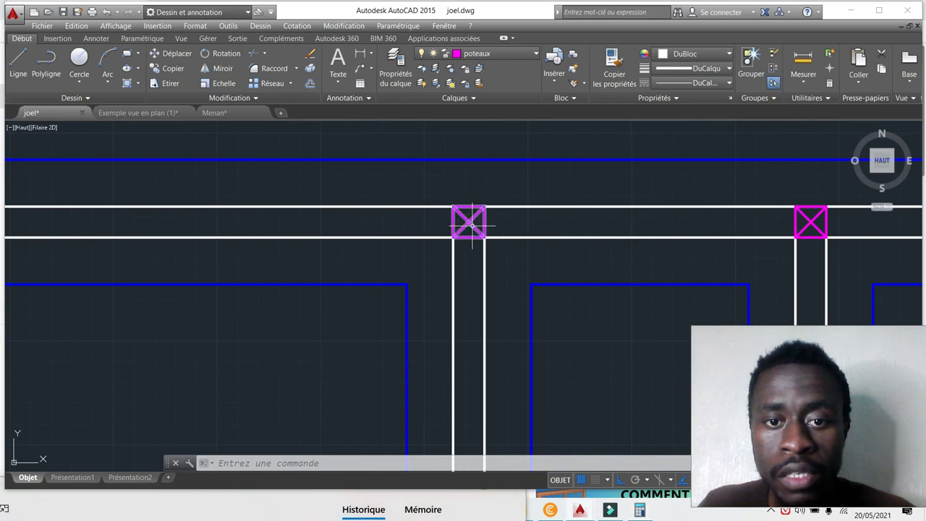
{"action": "key", "text": "ctrl+v"}
{"action": "scroll", "coordinate": [460, 239], "scroll_direction": "down", "scroll_amount": 6}
{"action": "scroll", "coordinate": [299, 240], "scroll_direction": "up", "scroll_amount": 4}
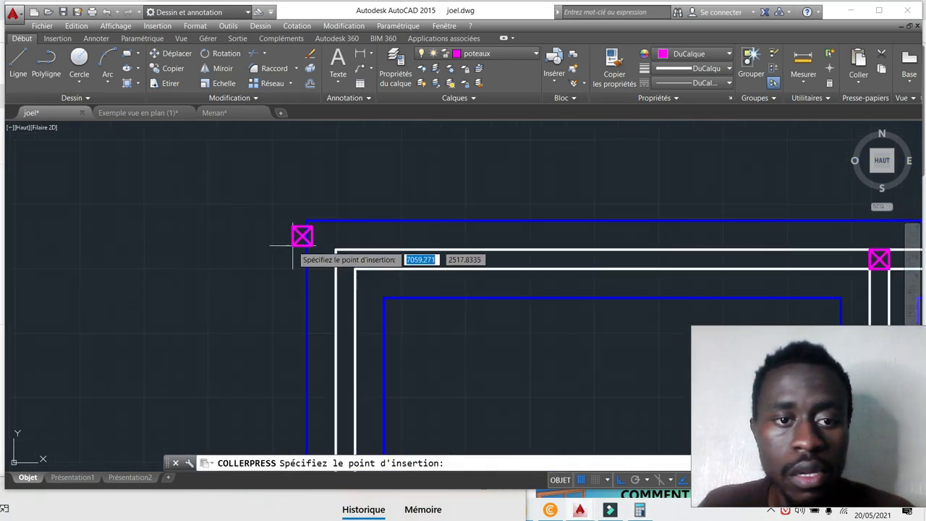
{"action": "left_click", "coordinate": [268, 292]}
- Move the pasted column symbol by its corner into the wall intersection at the plan's upper-left corner
{"action": "left_click", "coordinate": [266, 276]}
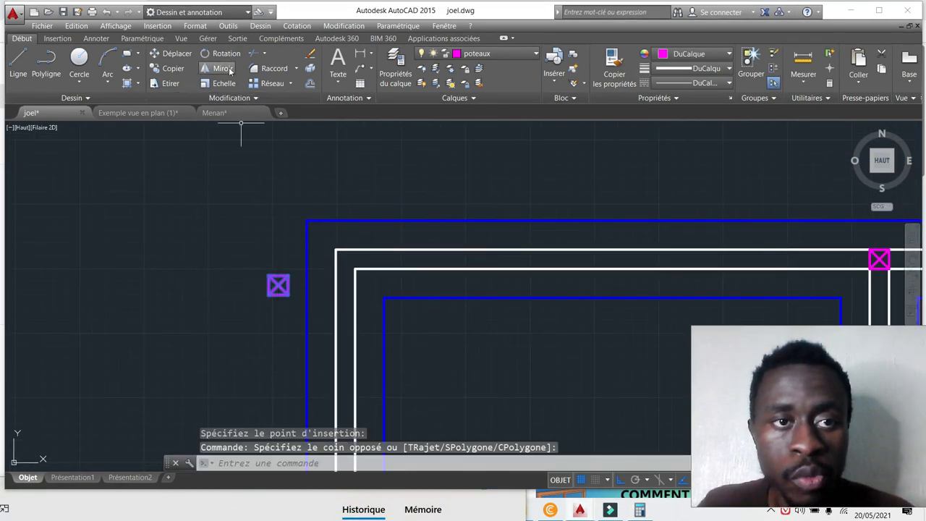
{"action": "left_click", "coordinate": [184, 53]}
{"action": "left_click", "coordinate": [289, 275]}
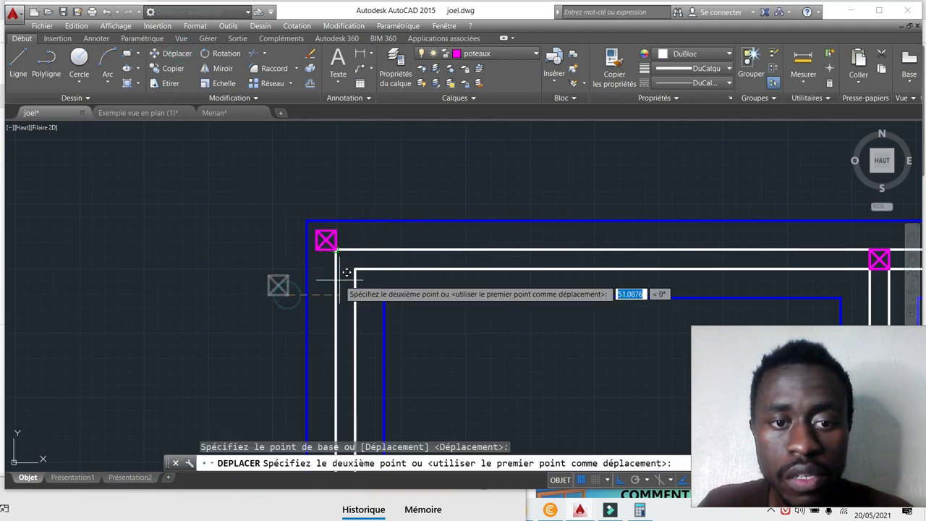
{"action": "left_click", "coordinate": [358, 251]}
{"action": "scroll", "coordinate": [310, 268], "scroll_direction": "down", "scroll_amount": 5}
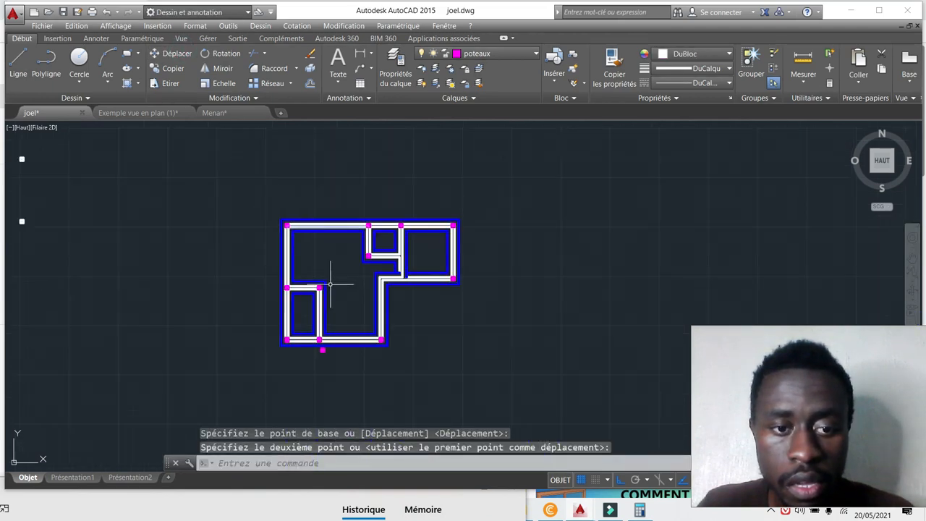
- Paste another column symbol beside the inner corner where the right-hand room's lower wall turns downward
{"action": "scroll", "coordinate": [399, 282], "scroll_direction": "up", "scroll_amount": 2}
{"action": "scroll", "coordinate": [346, 270], "scroll_direction": "up", "scroll_amount": 3}
{"action": "key", "text": "ctrl+v"}
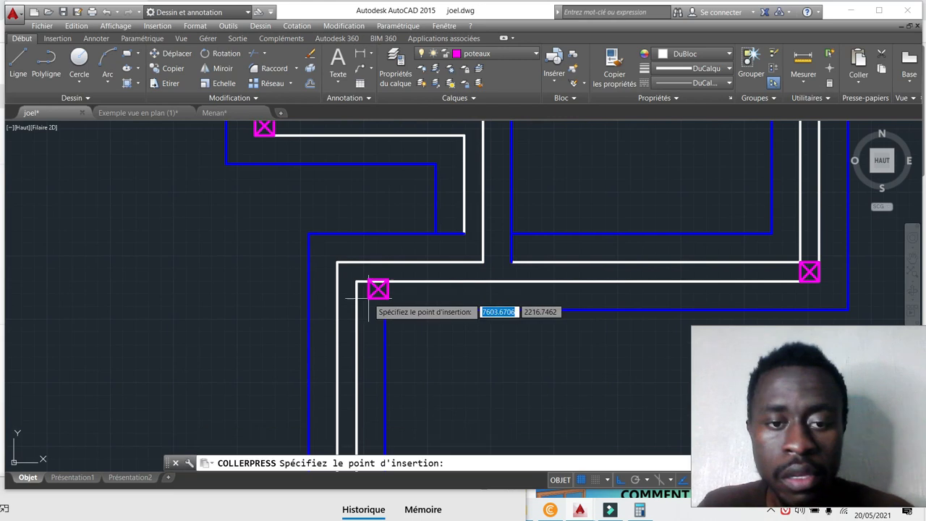
{"action": "scroll", "coordinate": [365, 313], "scroll_direction": "up", "scroll_amount": 2}
{"action": "scroll", "coordinate": [364, 313], "scroll_direction": "up", "scroll_amount": 3}
- Move the new column symbol by its upper-left corner onto the outer wall-line intersection at that inner corner
{"action": "left_click", "coordinate": [387, 325]}
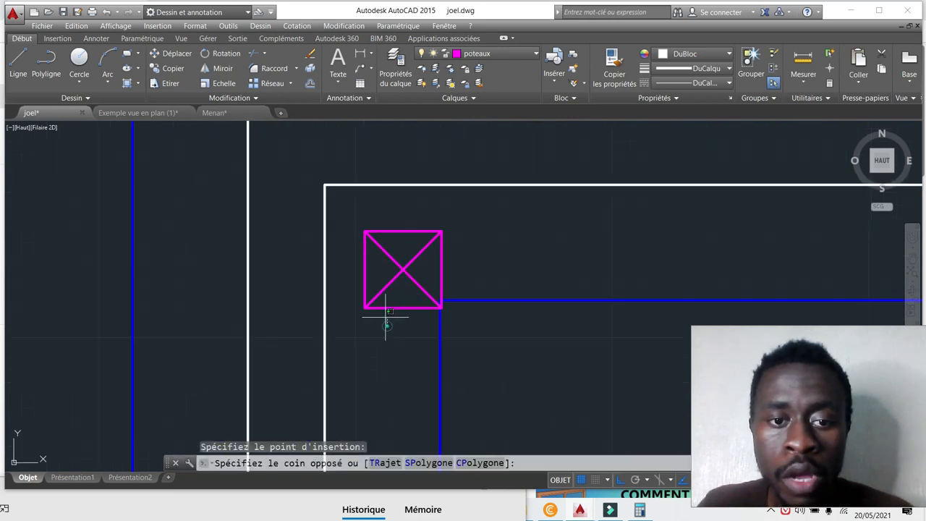
{"action": "left_click", "coordinate": [356, 254]}
{"action": "scroll", "coordinate": [431, 331], "scroll_direction": "down", "scroll_amount": 3}
{"action": "left_click", "coordinate": [181, 54]}
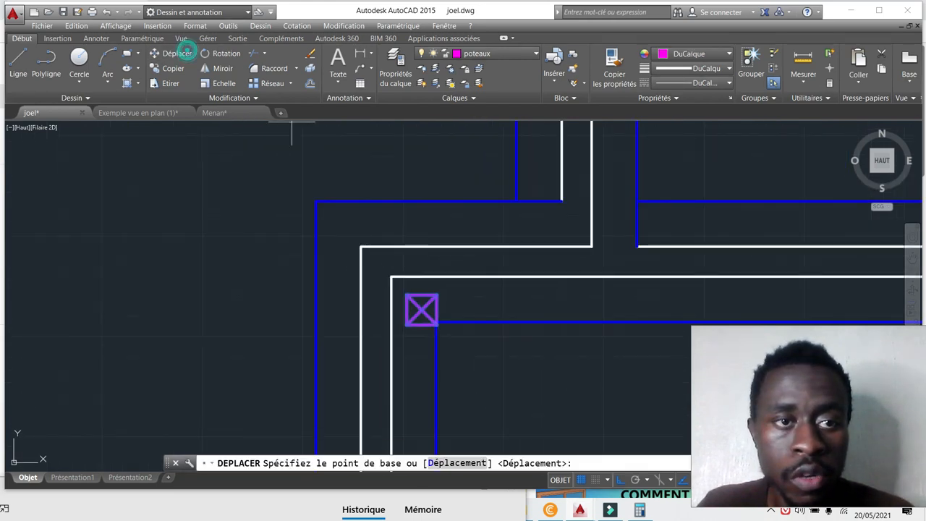
{"action": "left_click", "coordinate": [409, 295]}
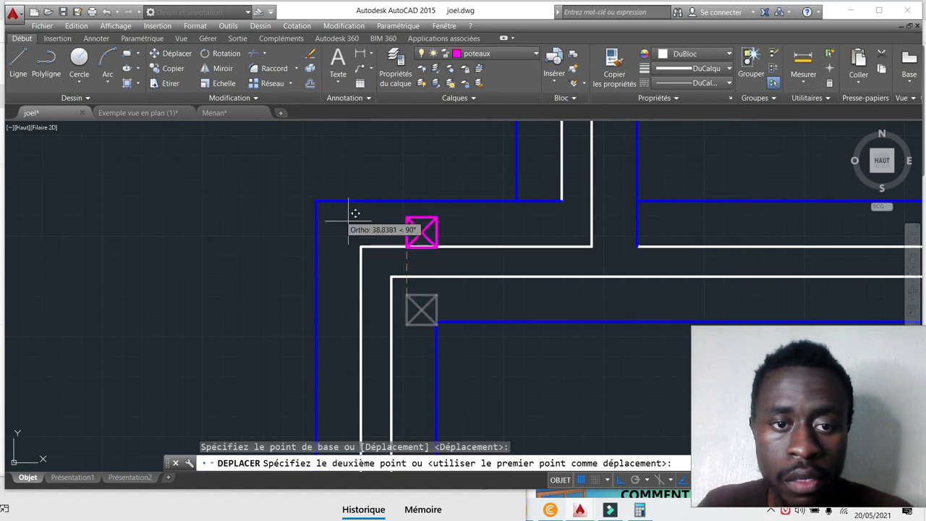
{"action": "left_click", "coordinate": [371, 257]}
{"action": "scroll", "coordinate": [360, 254], "scroll_direction": "down", "scroll_amount": 3}
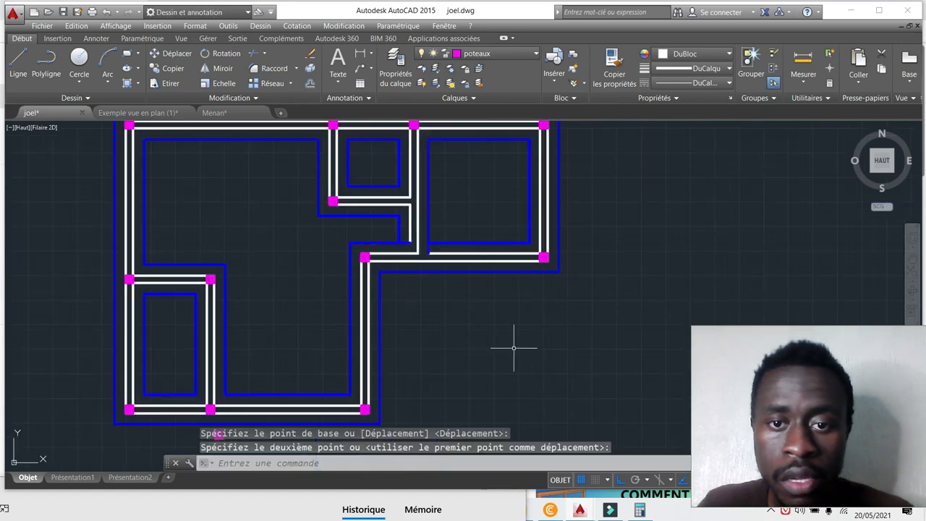
- Paste a column symbol directly onto the wall junction at the small upper room's lower-right corner
{"action": "scroll", "coordinate": [554, 331], "scroll_direction": "down", "scroll_amount": 2}
{"action": "scroll", "coordinate": [488, 271], "scroll_direction": "up", "scroll_amount": 5}
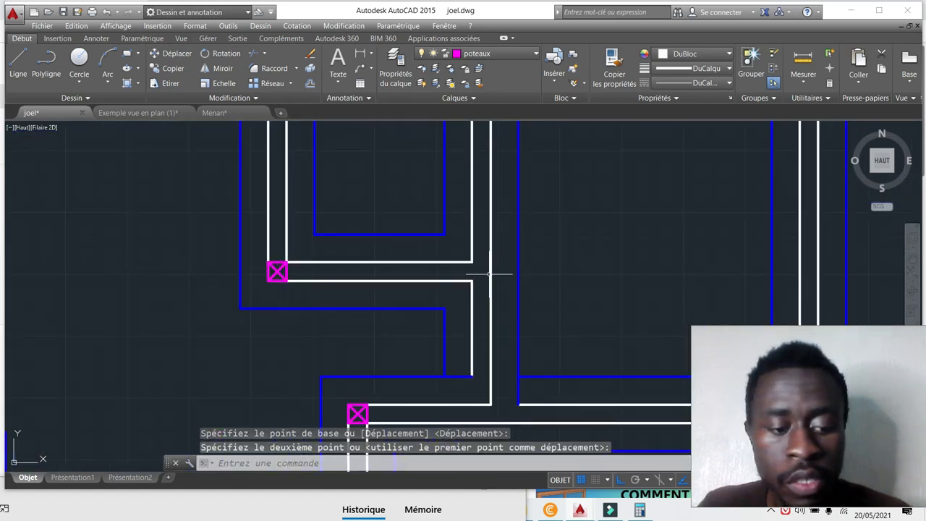
{"action": "key", "text": "ctrl+v"}
{"action": "scroll", "coordinate": [500, 282], "scroll_direction": "down", "scroll_amount": 2}
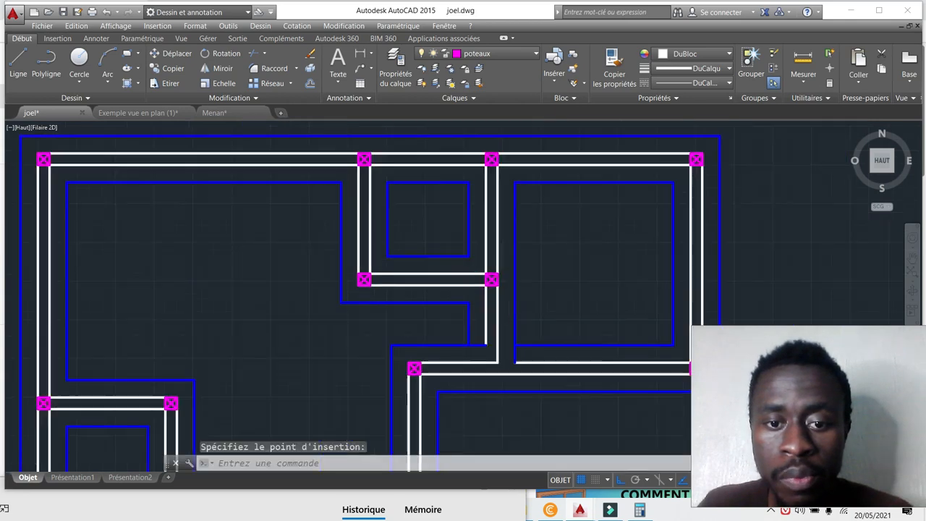
- Delete the spare column symbol lying below the plan's bottom wall
{"action": "scroll", "coordinate": [510, 292], "scroll_direction": "down", "scroll_amount": 5}
{"action": "scroll", "coordinate": [367, 217], "scroll_direction": "down", "scroll_amount": 4}
{"action": "scroll", "coordinate": [376, 345], "scroll_direction": "up", "scroll_amount": 10}
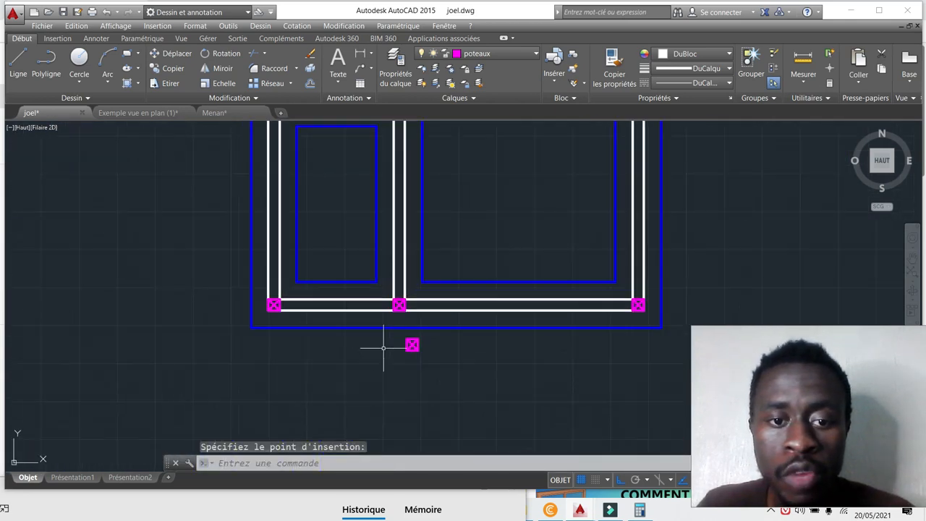
{"action": "left_click", "coordinate": [490, 373]}
{"action": "left_click", "coordinate": [491, 372]}
{"action": "left_click", "coordinate": [393, 343]}
{"action": "key", "text": "Delete"}
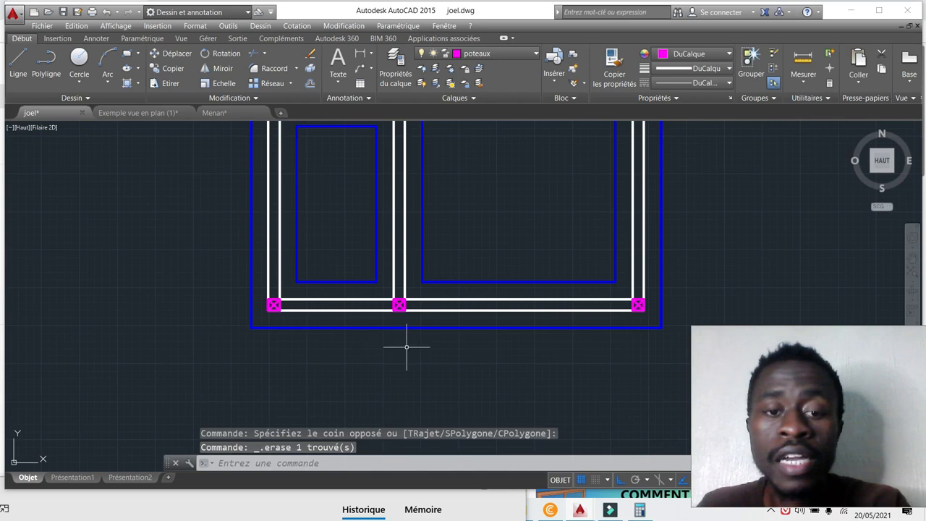
- Review the column placement across the whole plan
{"action": "scroll", "coordinate": [466, 322], "scroll_direction": "down", "scroll_amount": 3}
{"action": "scroll", "coordinate": [378, 263], "scroll_direction": "down", "scroll_amount": 3}
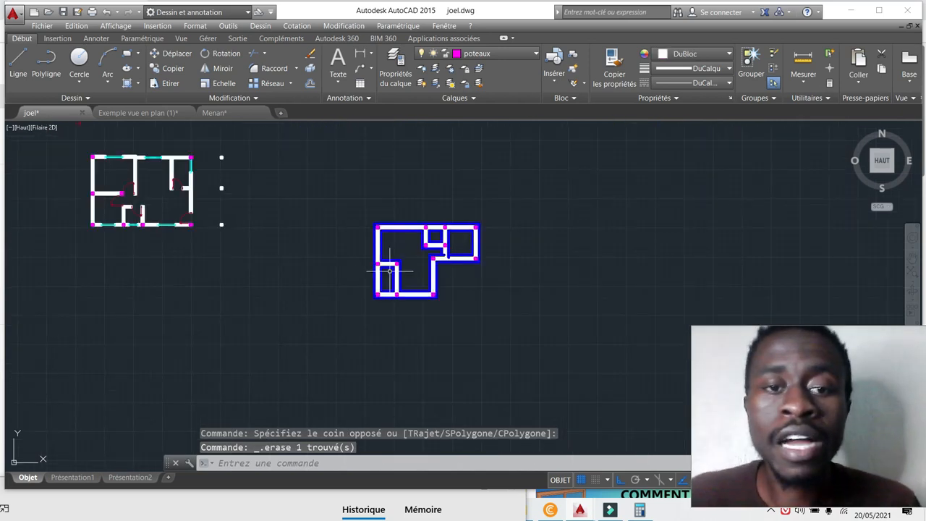
{"action": "scroll", "coordinate": [391, 265], "scroll_direction": "up", "scroll_amount": 3}
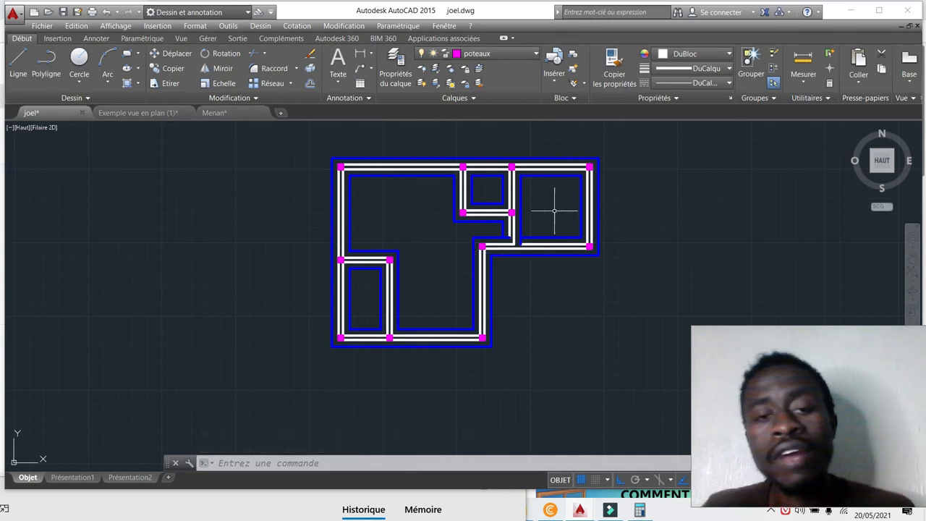
{"action": "scroll", "coordinate": [554, 192], "scroll_direction": "up", "scroll_amount": 5}
{"action": "scroll", "coordinate": [512, 229], "scroll_direction": "down", "scroll_amount": 5}
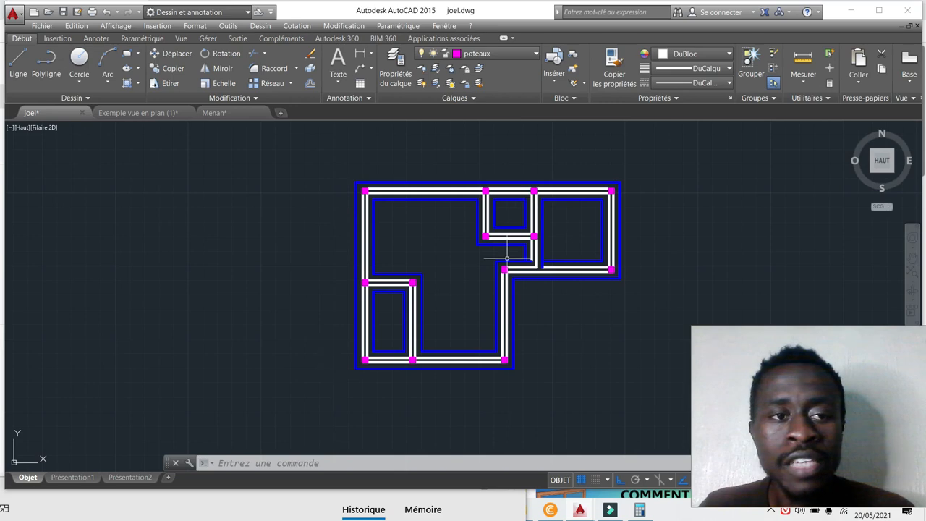
- Switch to the Exemple vue en plan (1) drawing and examine the Agglos 15 pleins + CH 15x20 and P 15x20 annotations along the upper wall
{"action": "left_click", "coordinate": [138, 112]}
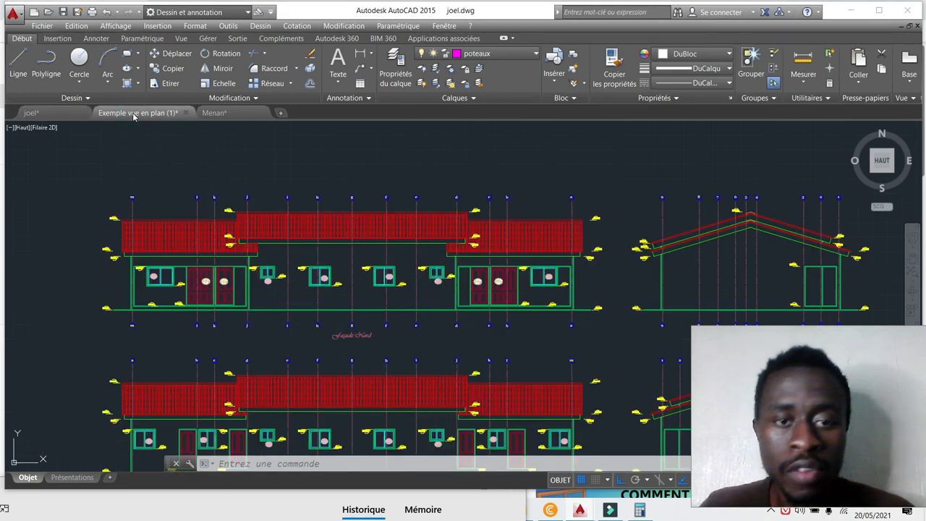
{"action": "scroll", "coordinate": [578, 289], "scroll_direction": "down", "scroll_amount": 3}
{"action": "scroll", "coordinate": [410, 275], "scroll_direction": "up", "scroll_amount": 10}
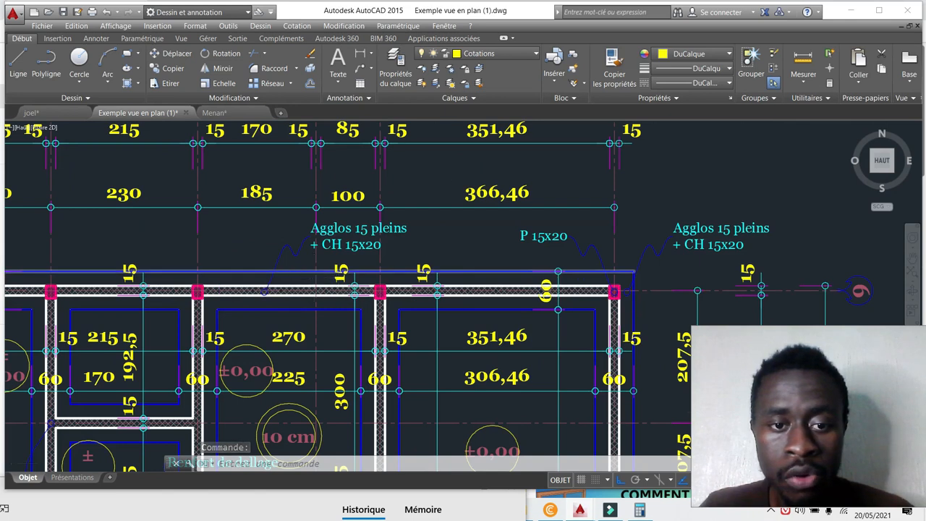
{"action": "scroll", "coordinate": [418, 305], "scroll_direction": "down", "scroll_amount": 4}
{"action": "scroll", "coordinate": [408, 253], "scroll_direction": "up", "scroll_amount": 6}
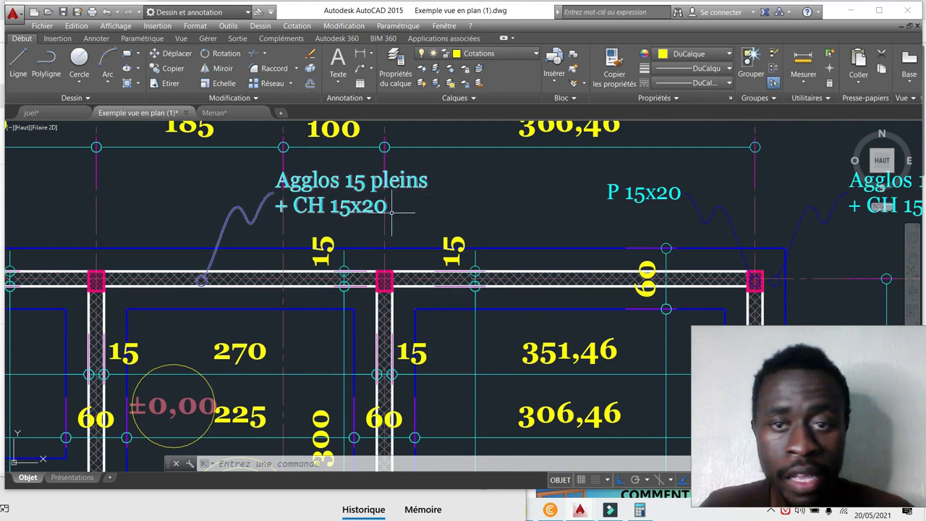
{"action": "scroll", "coordinate": [506, 185], "scroll_direction": "down", "scroll_amount": 2}
{"action": "scroll", "coordinate": [633, 202], "scroll_direction": "up", "scroll_amount": 2}
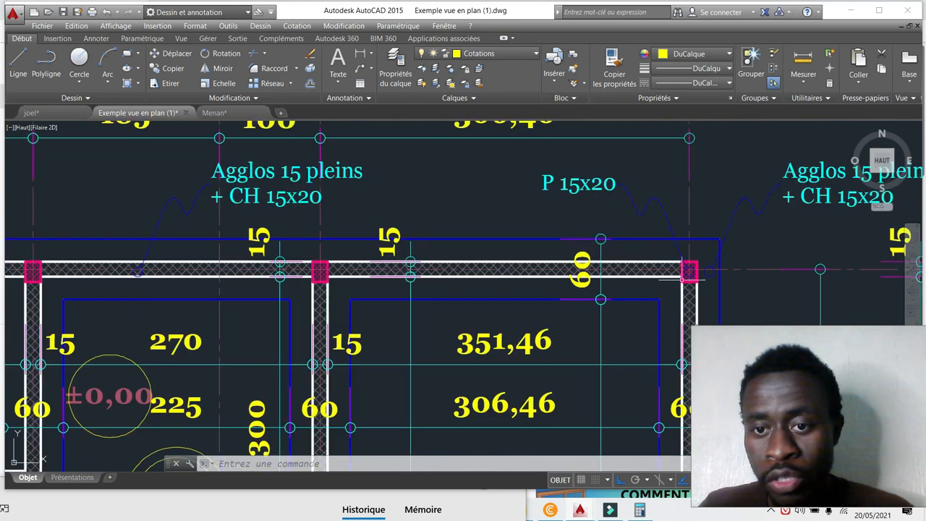
- Examine the Encastrement d'agglos annotations and the wall junctions they point to around the example plan's central rooms
{"action": "scroll", "coordinate": [691, 217], "scroll_direction": "down", "scroll_amount": 3}
{"action": "scroll", "coordinate": [715, 210], "scroll_direction": "down", "scroll_amount": 2}
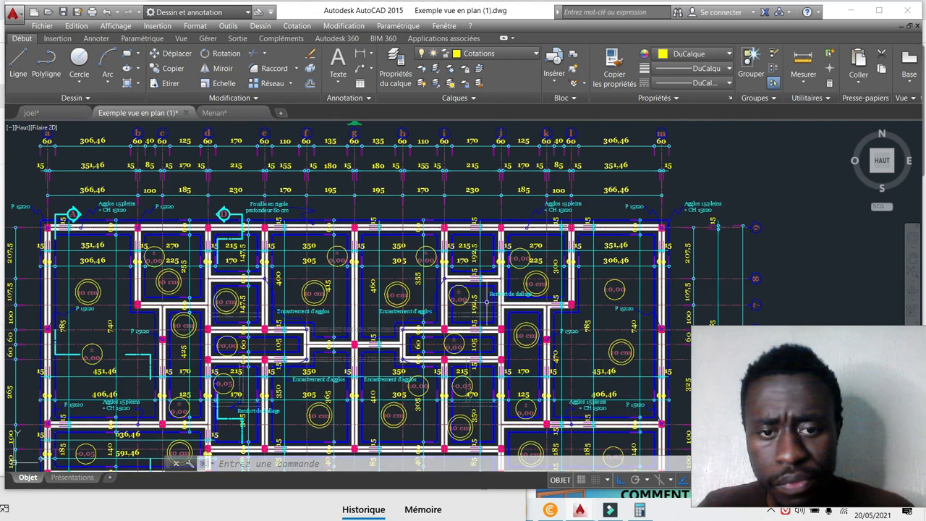
{"action": "scroll", "coordinate": [490, 303], "scroll_direction": "up", "scroll_amount": 3}
{"action": "scroll", "coordinate": [434, 276], "scroll_direction": "down", "scroll_amount": 2}
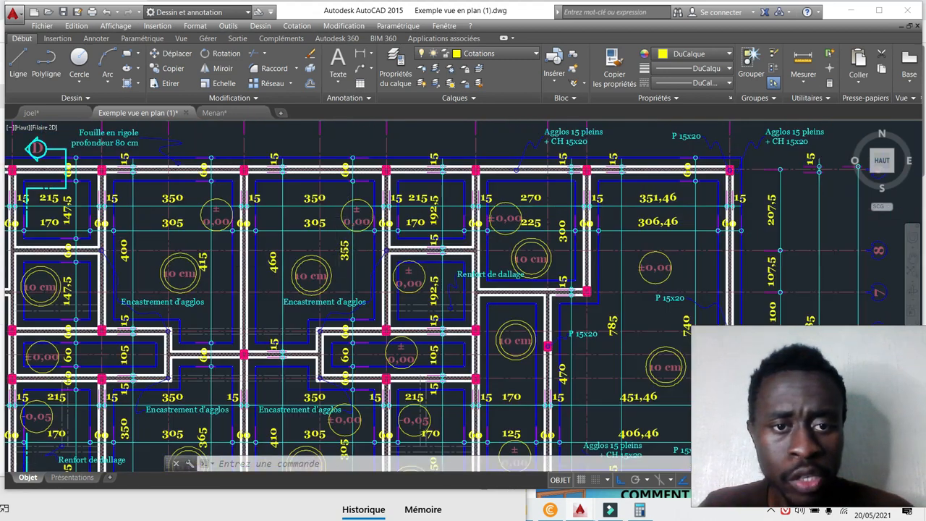
{"action": "scroll", "coordinate": [349, 217], "scroll_direction": "up", "scroll_amount": 2}
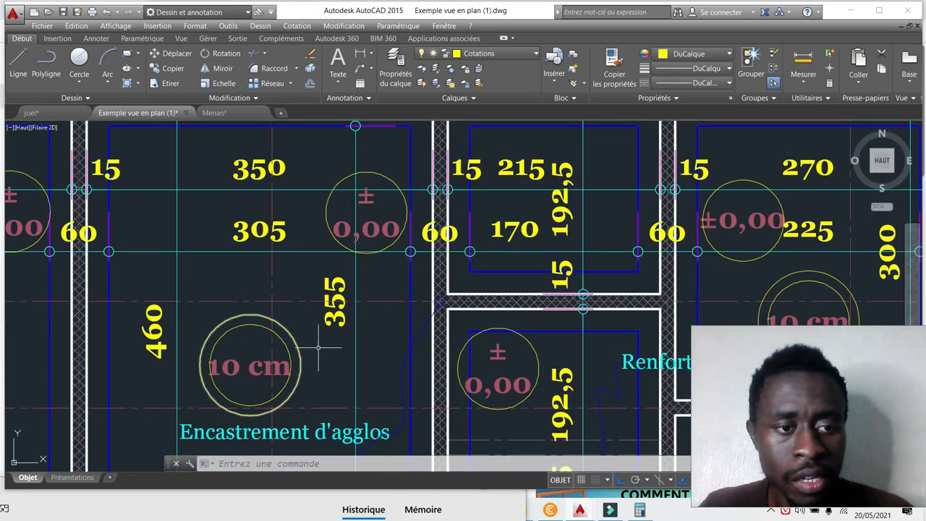
{"action": "scroll", "coordinate": [377, 312], "scroll_direction": "down", "scroll_amount": 3}
{"action": "scroll", "coordinate": [354, 344], "scroll_direction": "up", "scroll_amount": 3}
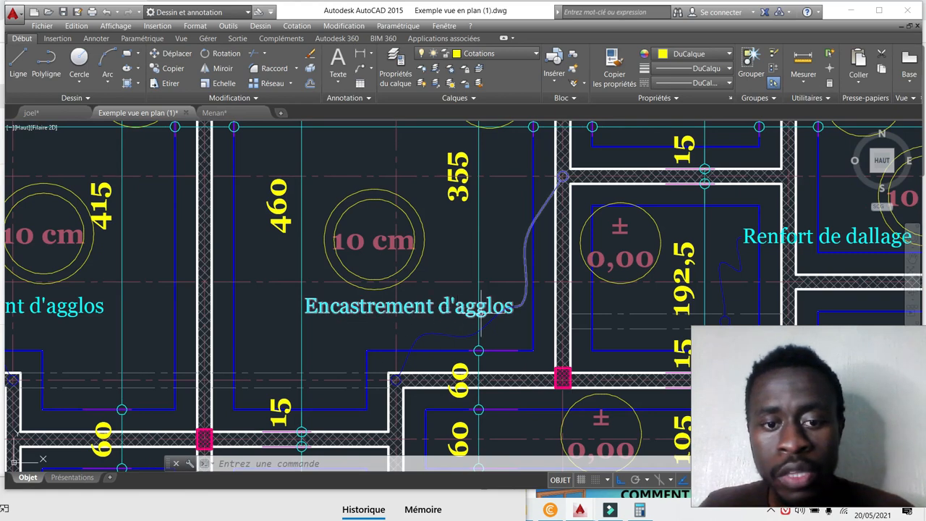
{"action": "scroll", "coordinate": [397, 378], "scroll_direction": "down", "scroll_amount": 3}
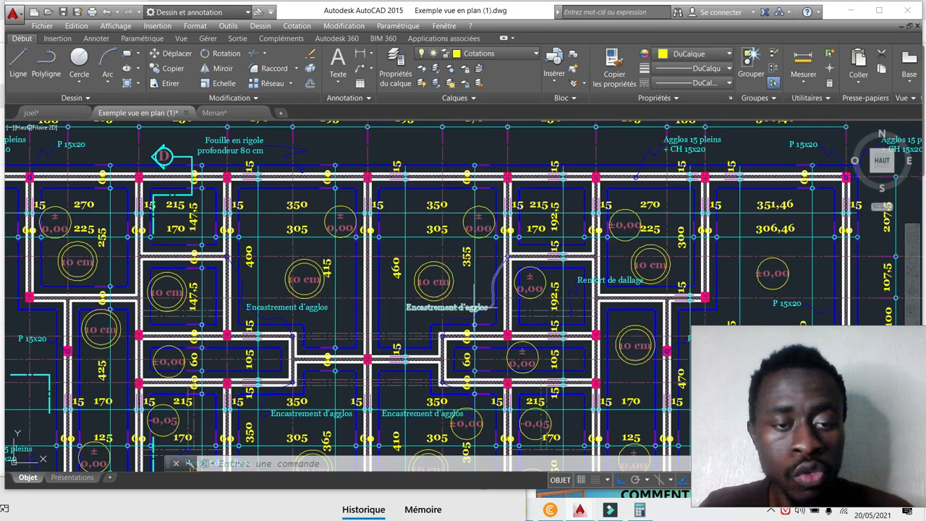
{"action": "scroll", "coordinate": [194, 264], "scroll_direction": "up", "scroll_amount": 4}
{"action": "scroll", "coordinate": [246, 271], "scroll_direction": "down", "scroll_amount": 6}
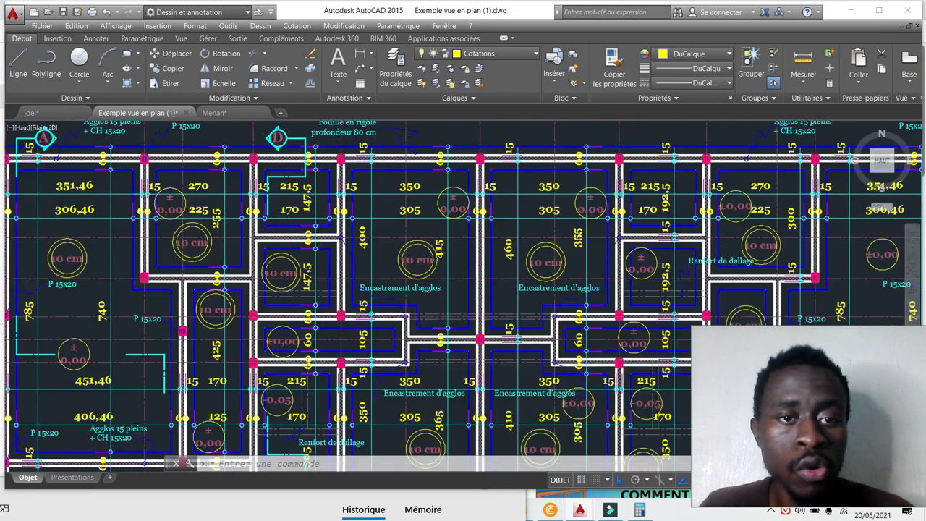